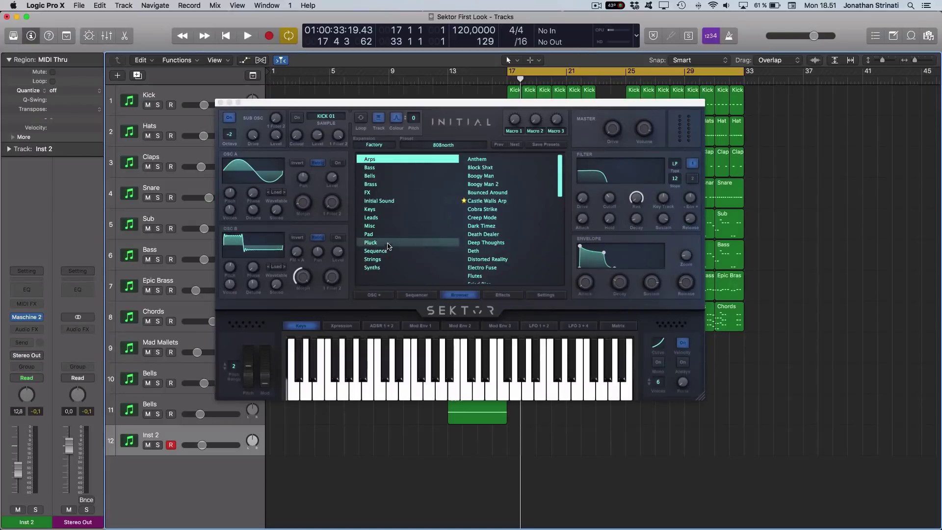
Audition the Arps presets Boogy Man and Deep Thoughts, and view the sequencer pattern of Deep Thoughts.
scroll(493, 206, down, 5)
scroll(494, 206, up, 5)
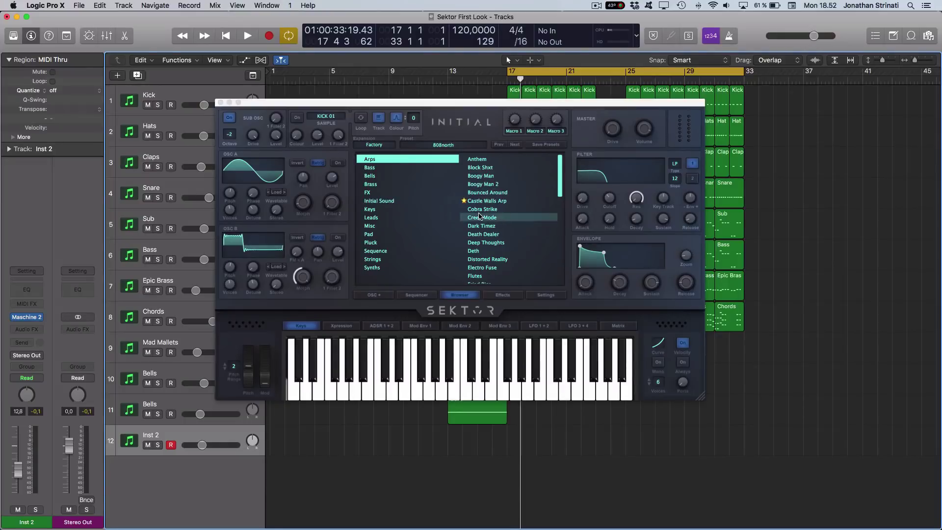
click(481, 176)
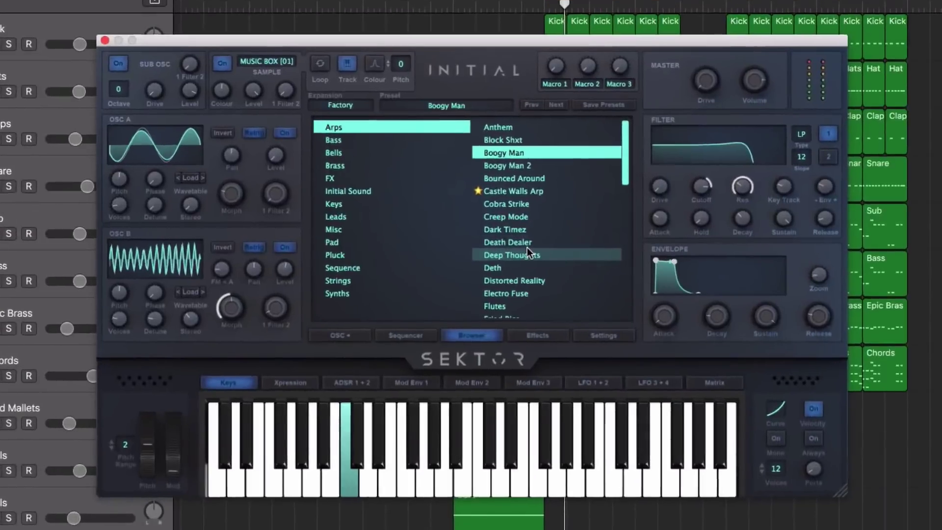
click(527, 251)
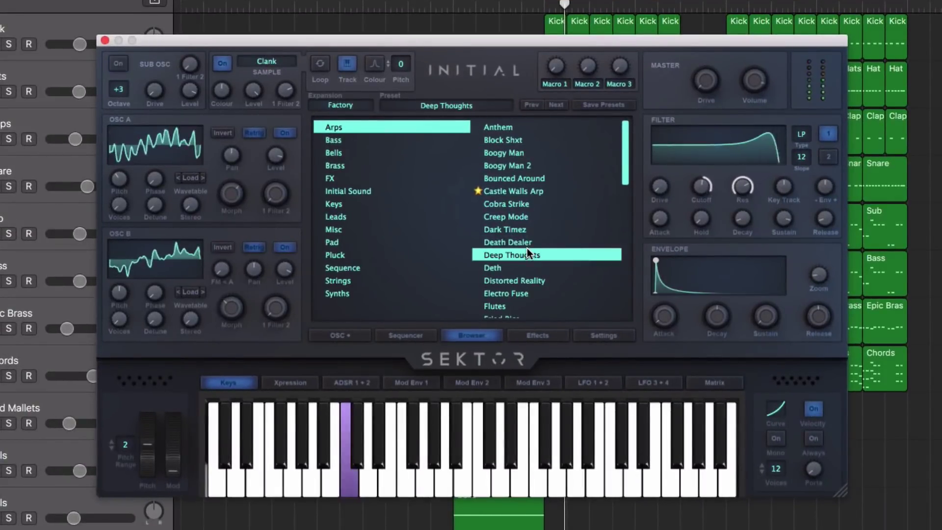
click(395, 337)
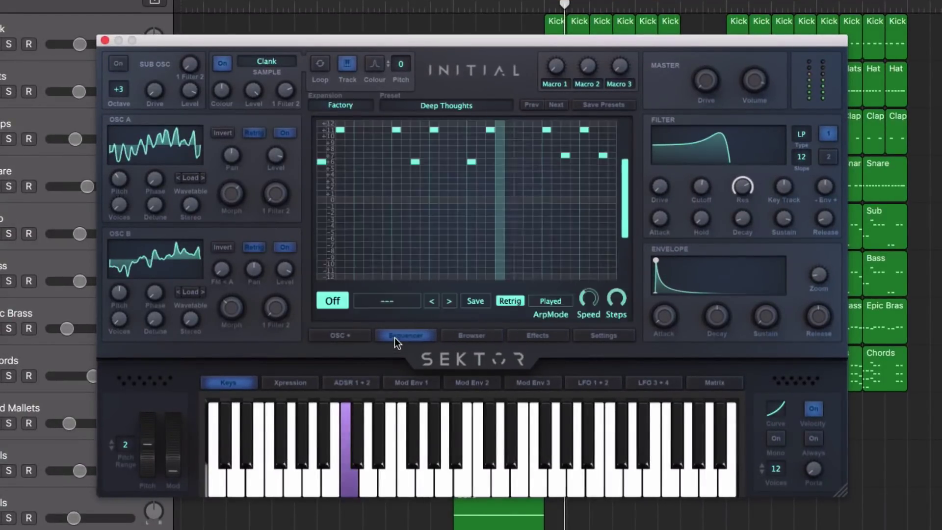
scroll(475, 192, up, 5)
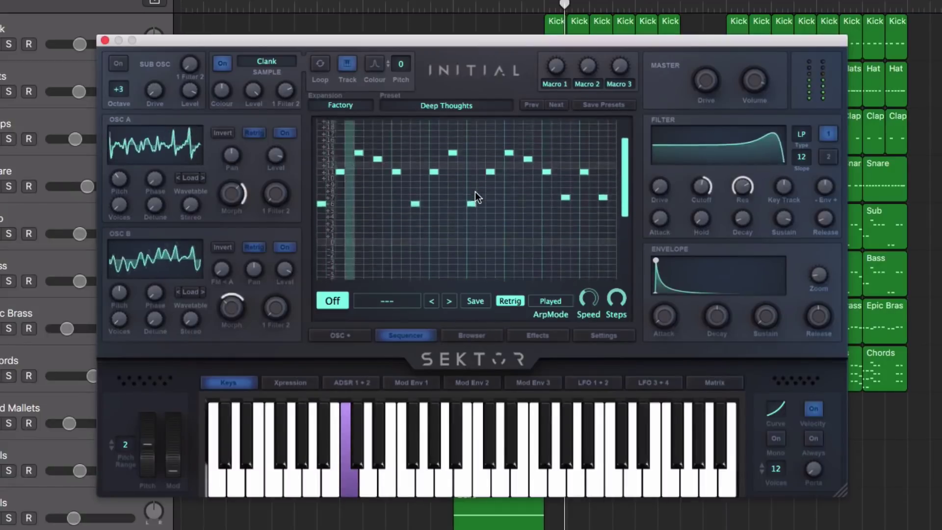
Return to the preset browser and audition the Arps presets Mind Seeker and Killem Arp.
click(449, 334)
scroll(529, 225, down, 3)
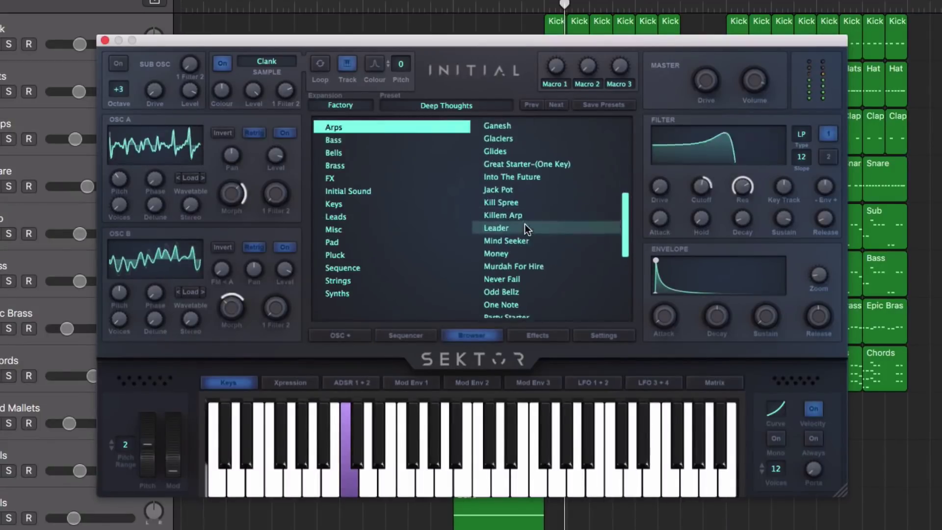
click(518, 241)
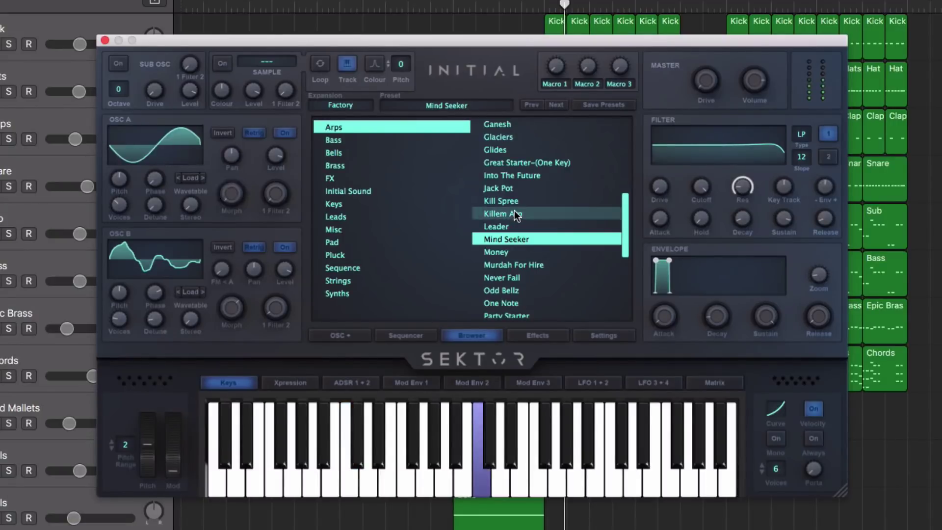
click(516, 215)
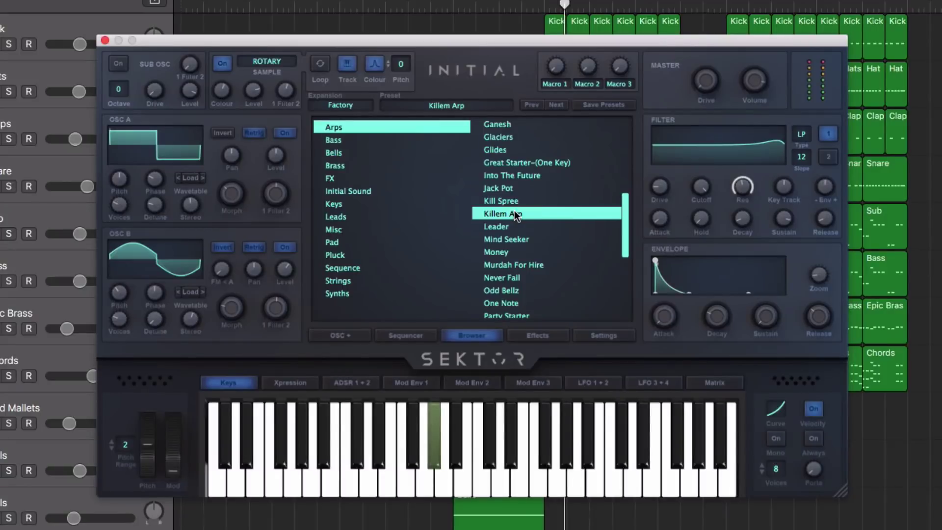
Open the Bass preset category and audition the presets Bang Bang 808 and Boom.
click(342, 148)
click(343, 138)
scroll(530, 245, down, 1)
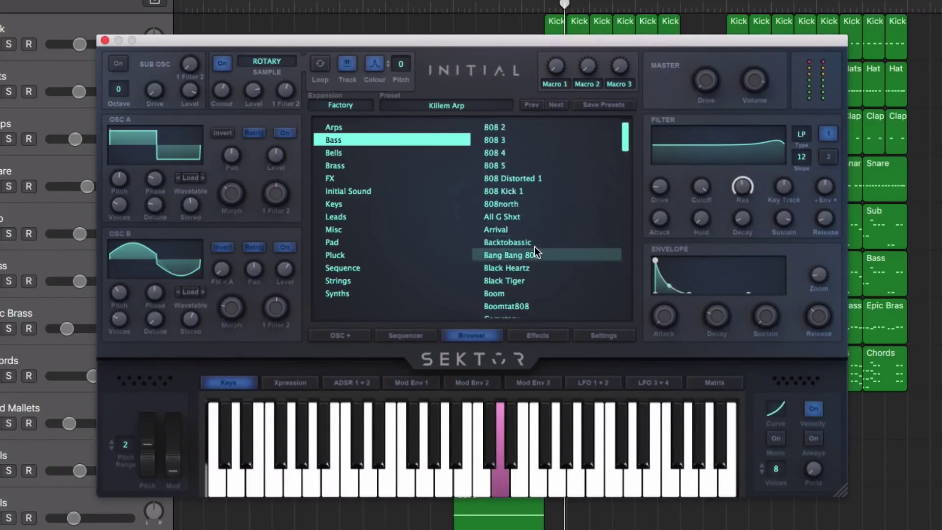
click(529, 252)
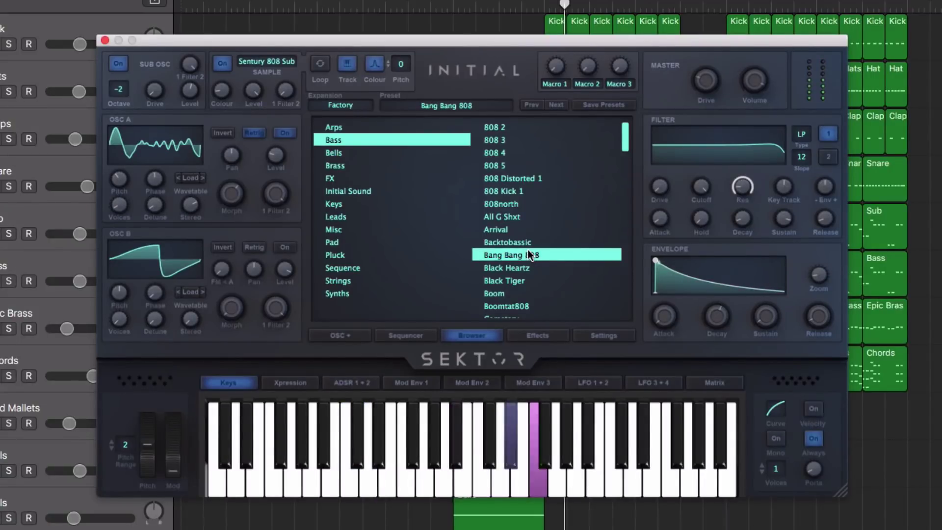
click(510, 290)
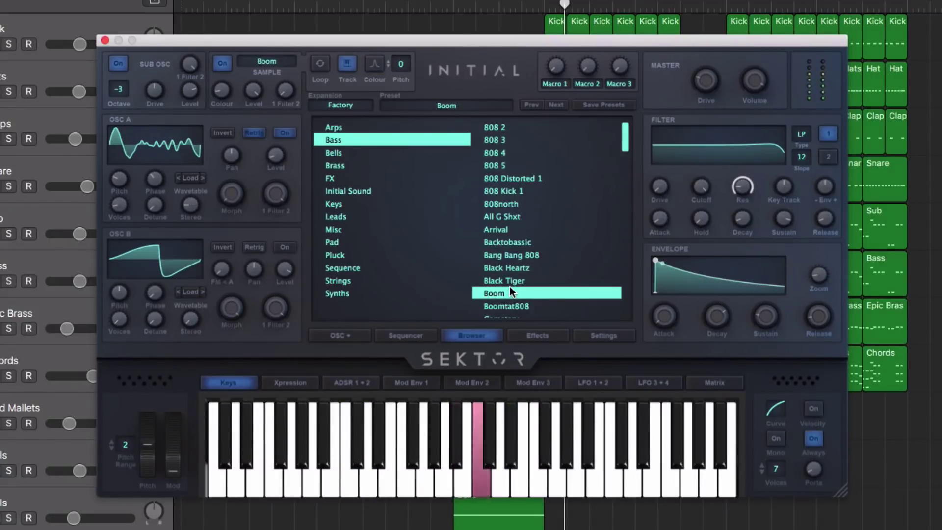
Audition the Bass presets Death Bringer, Drum N Bass 1, Evil Eddie and Grunge Deeunbee.
scroll(510, 286, down, 7)
click(511, 286)
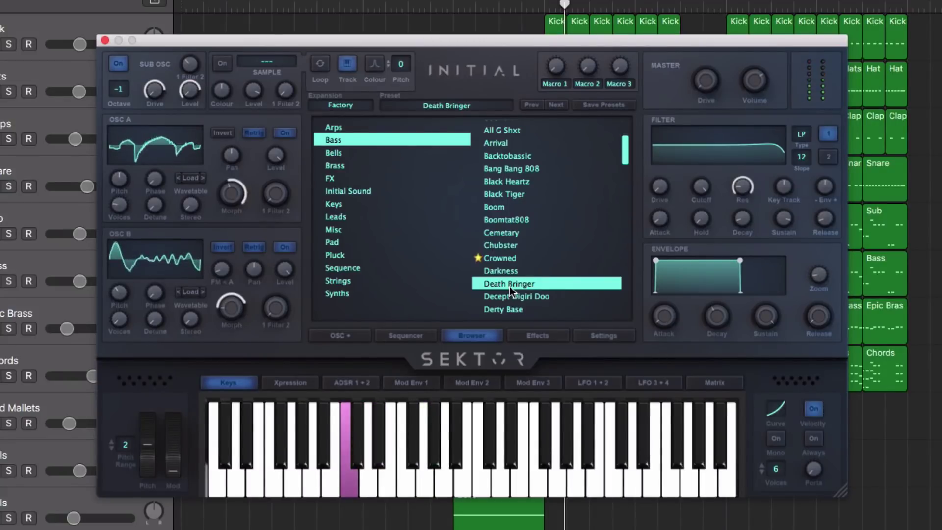
scroll(510, 288, down, 5)
click(509, 270)
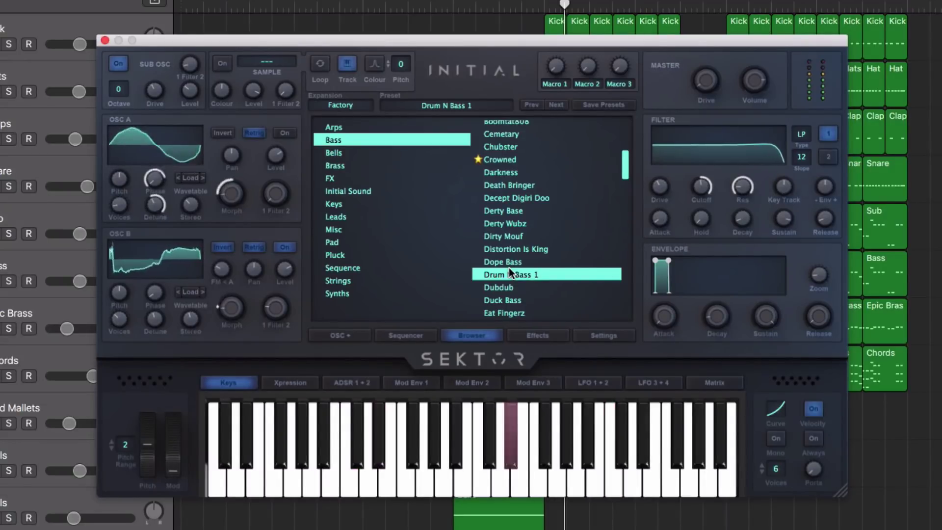
scroll(509, 272, down, 6)
click(509, 270)
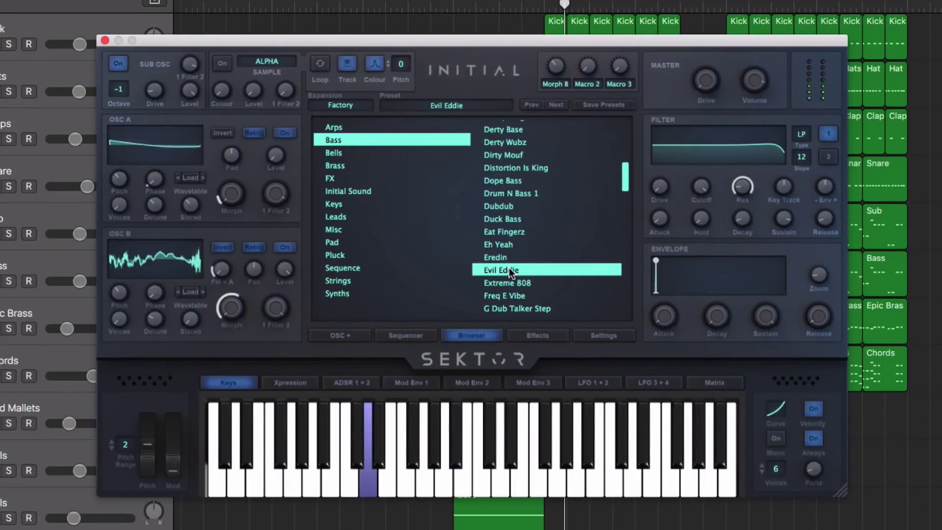
scroll(511, 271, down, 7)
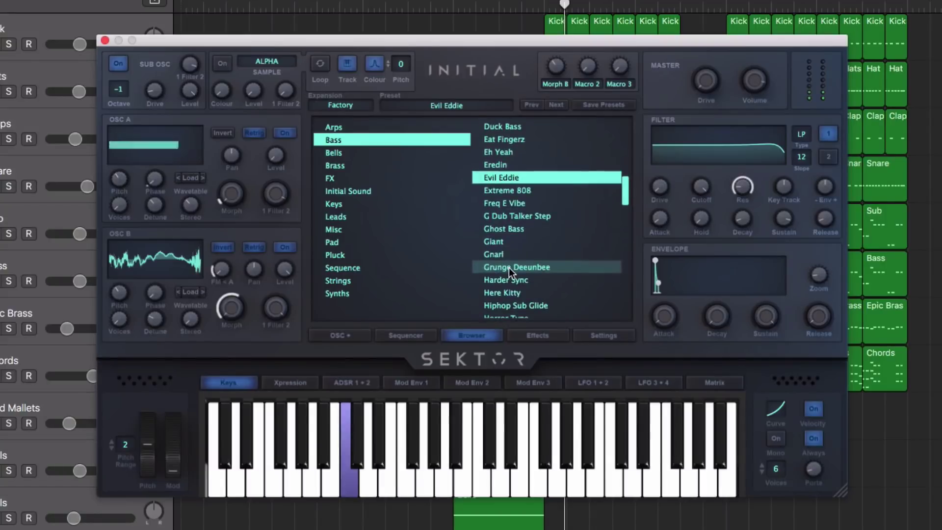
click(508, 267)
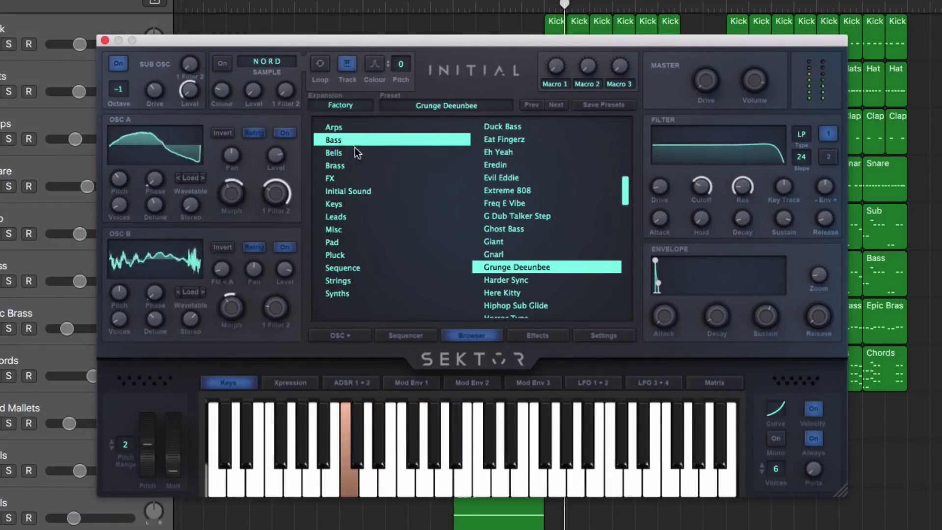
Open the Brass preset category and audition Epic Minor, Over Me and Invasion.
click(337, 164)
click(515, 201)
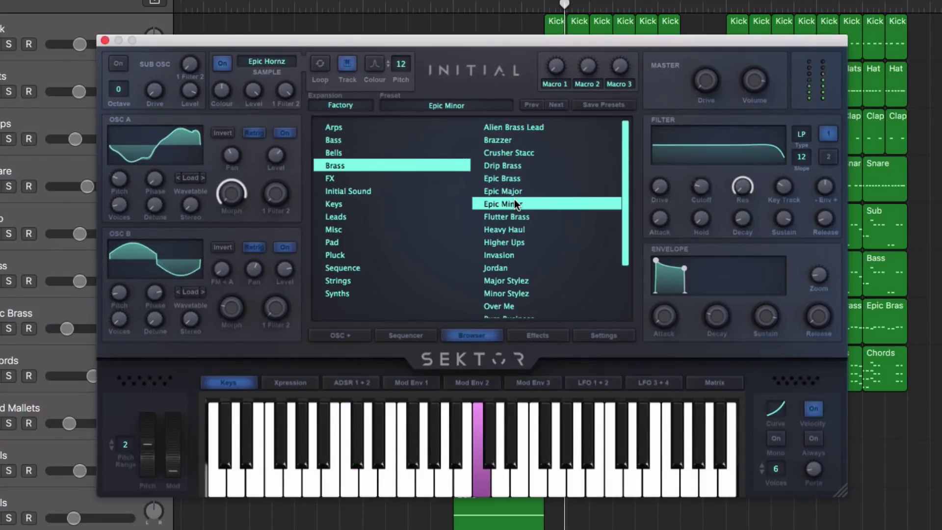
scroll(519, 206, down, 3)
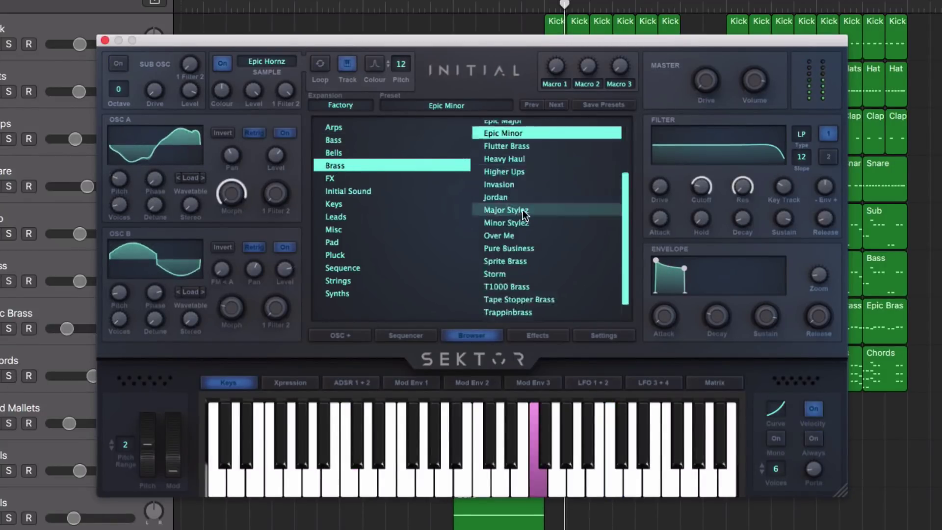
click(517, 230)
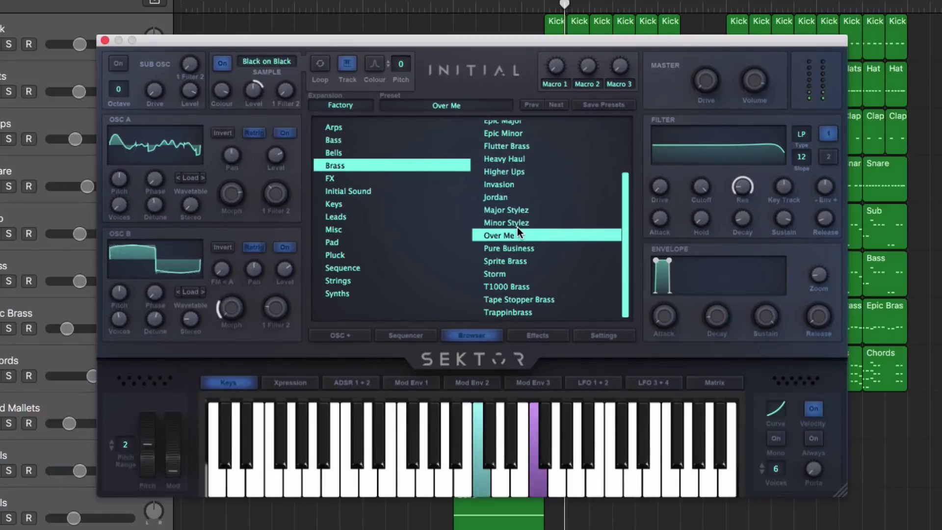
click(512, 183)
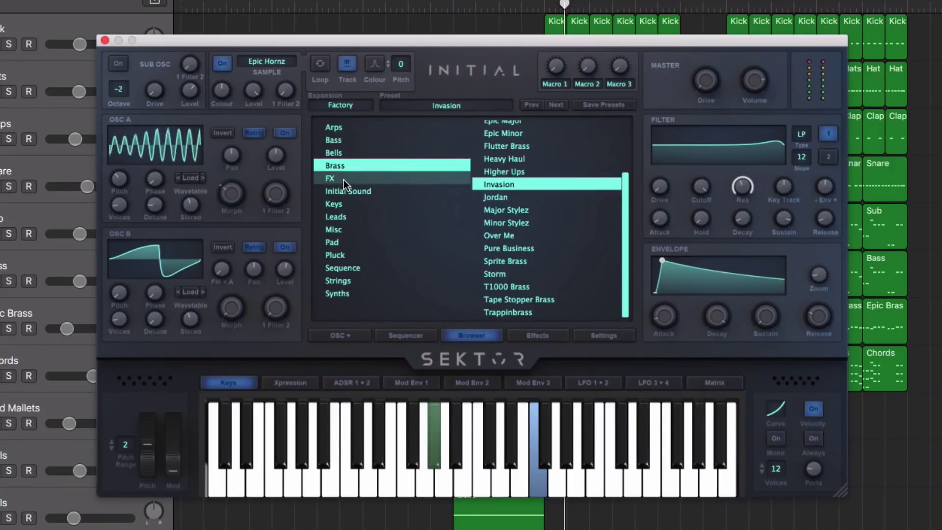
Audition the FX preset Flicker and the Keys presets Airy Rhodes, Buzz Hate and Medicine.
click(344, 179)
click(525, 181)
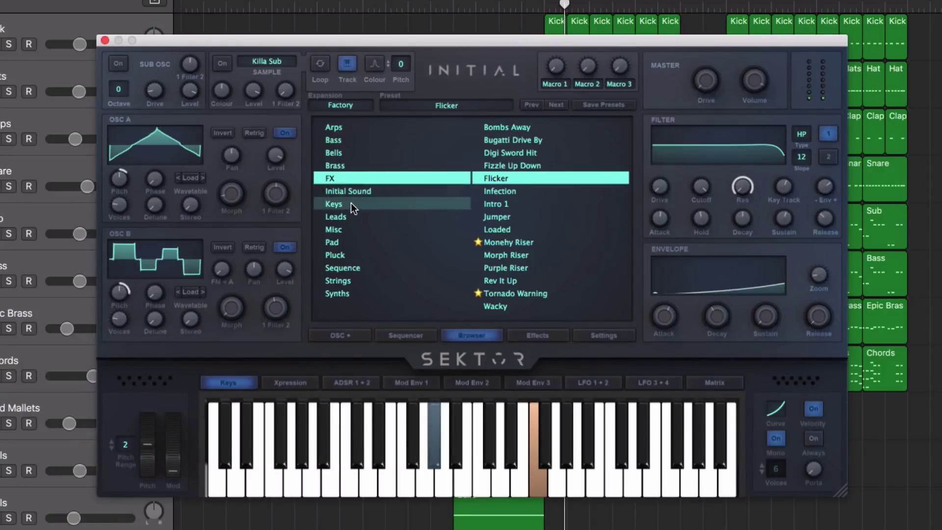
click(351, 203)
click(511, 189)
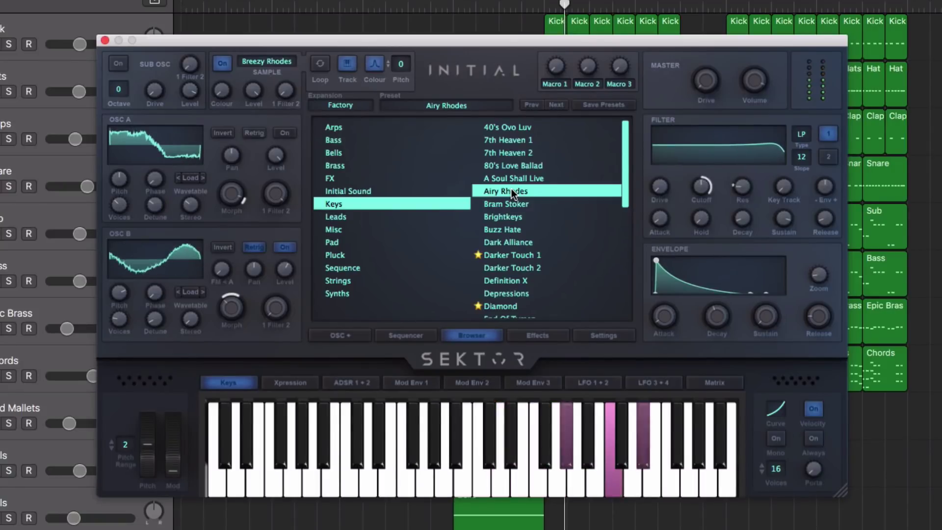
click(508, 232)
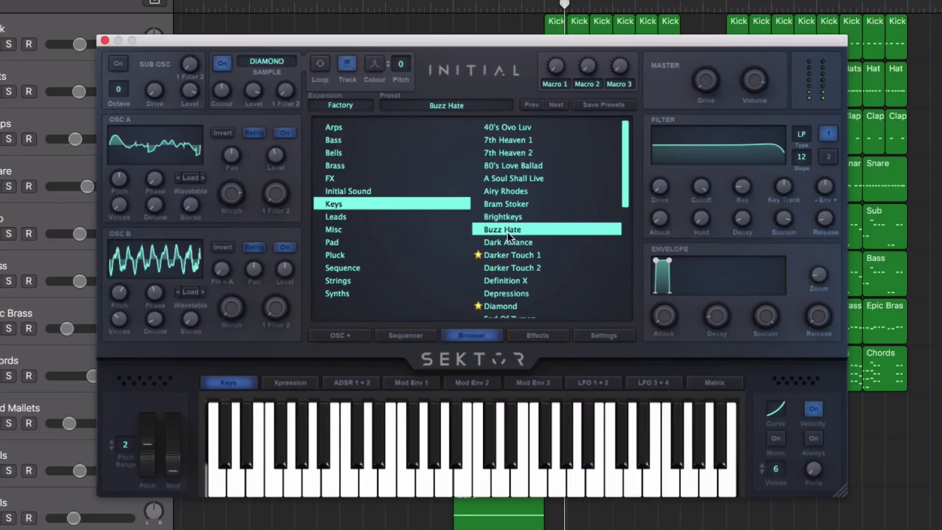
scroll(507, 233, down, 5)
click(508, 240)
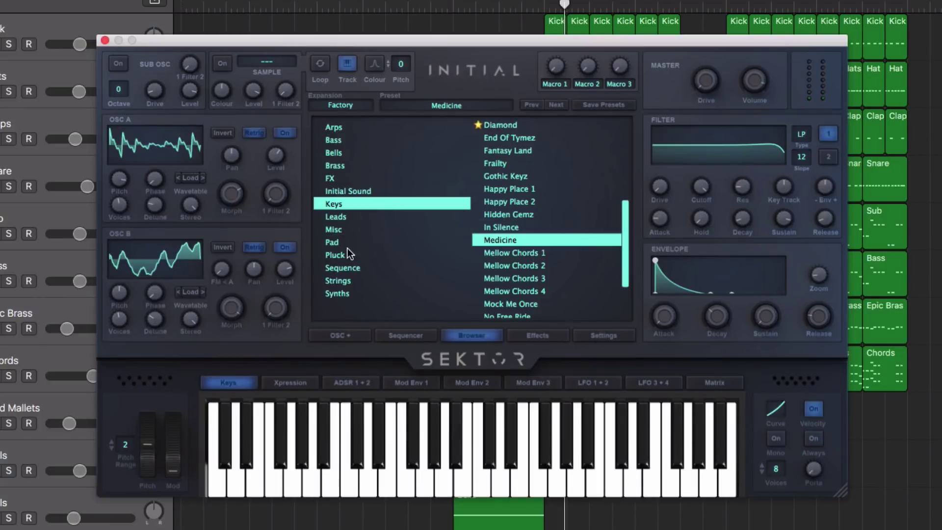
Open the Pad preset category and audition Fantasy Realm, Over Quota and Thru Hades.
click(346, 242)
click(525, 228)
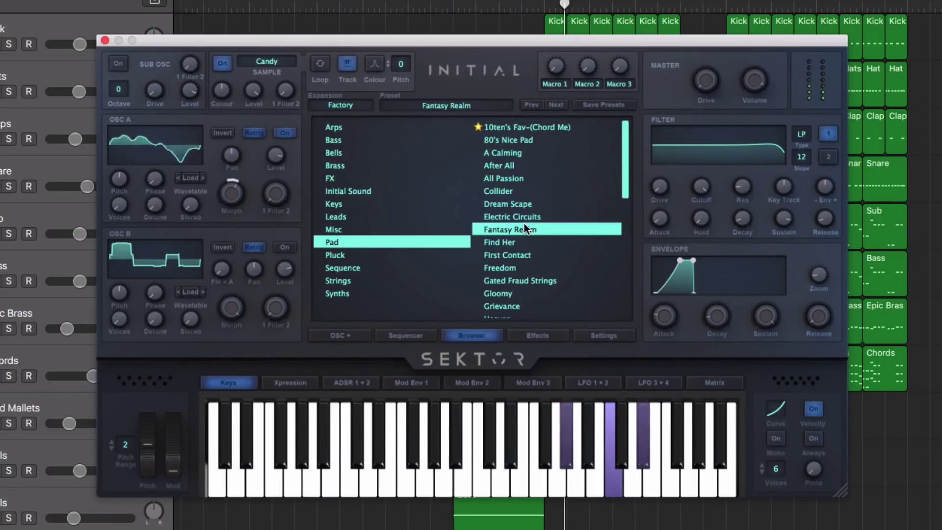
scroll(511, 251, down, 7)
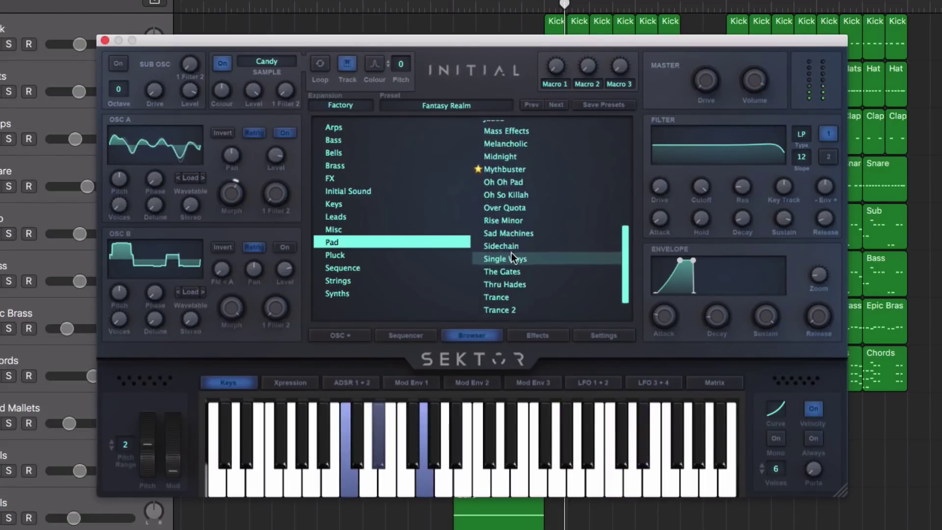
click(505, 210)
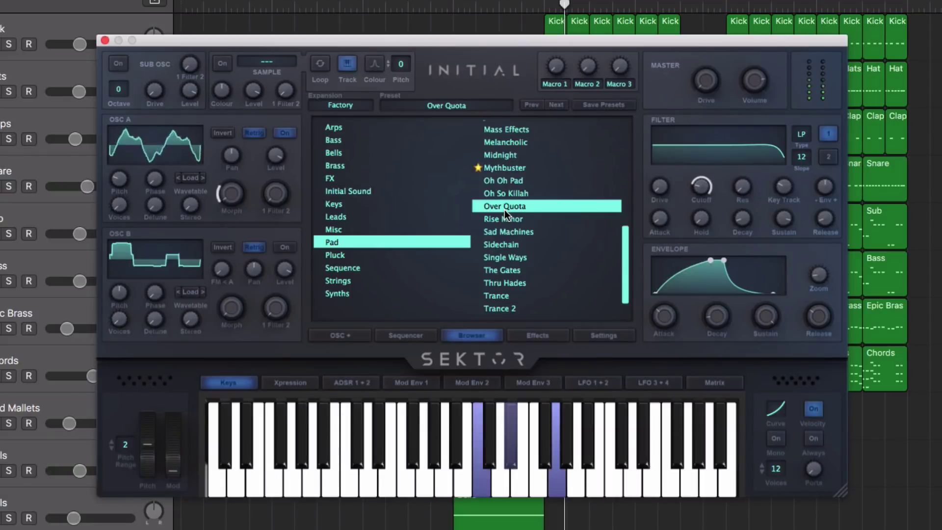
scroll(505, 213, down, 3)
click(504, 243)
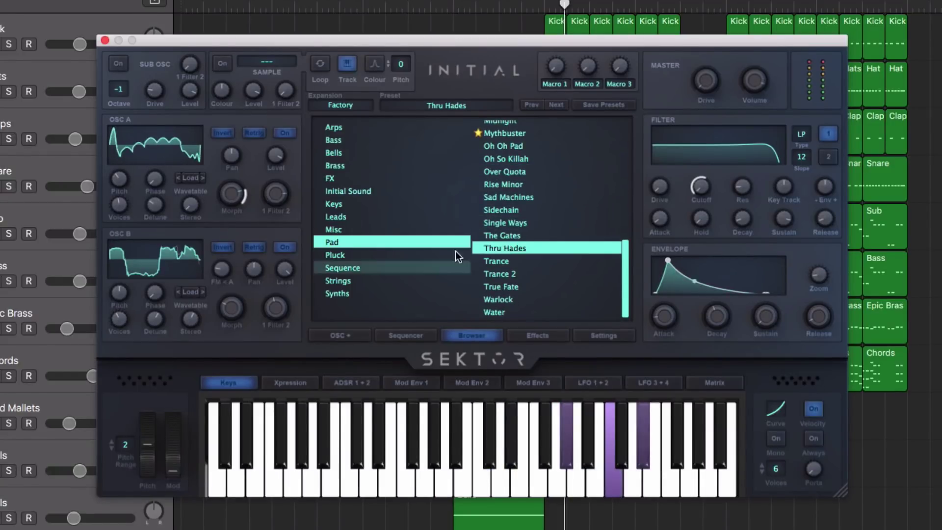
Open the Sequence preset category and audition Gothic Rain and Marble Shape.
click(369, 269)
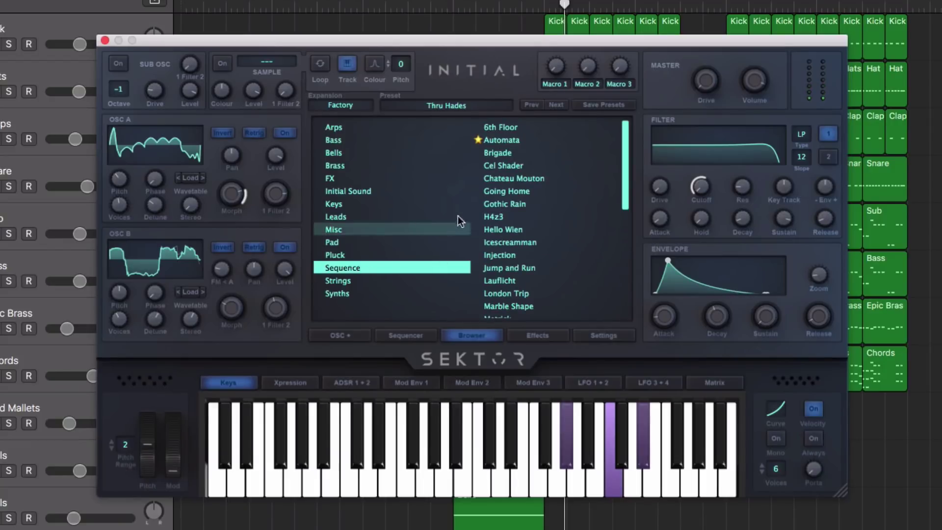
click(510, 198)
scroll(544, 240, down, 5)
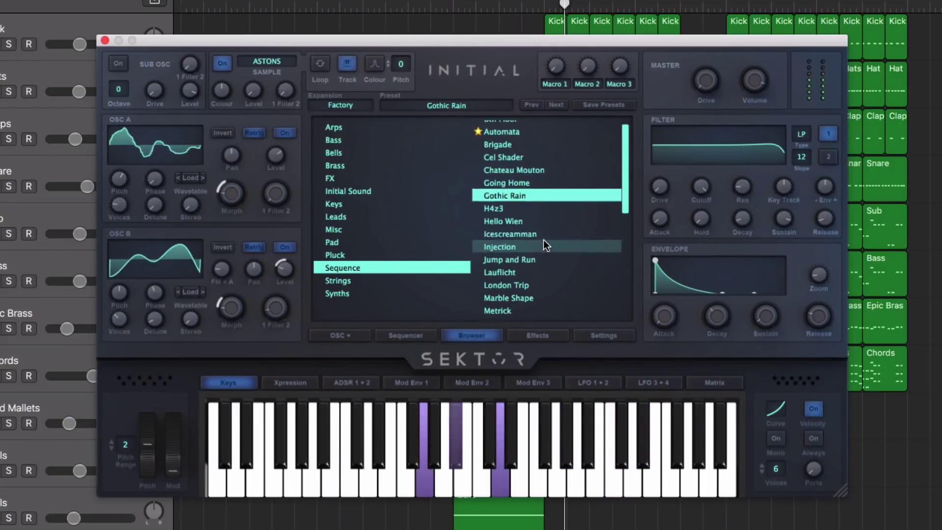
click(509, 209)
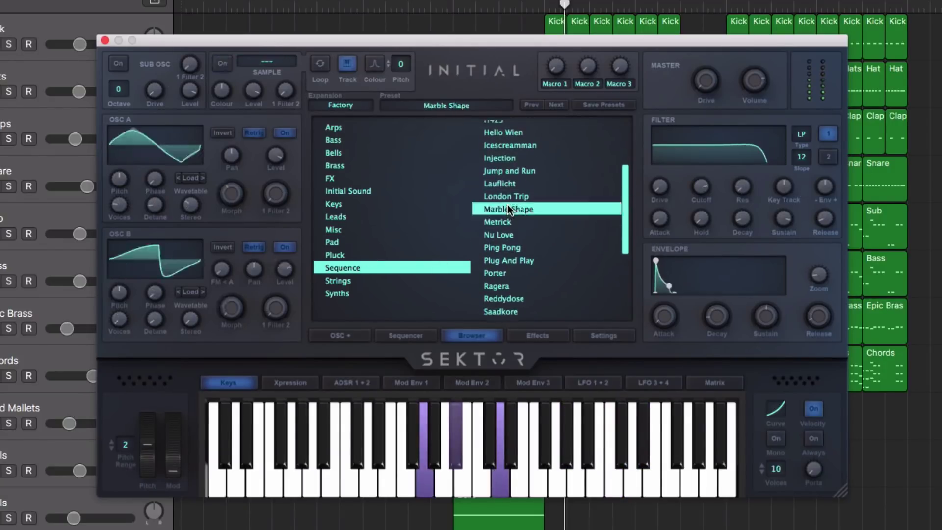
Open the Strings preset category and audition Muted Major and Build Up Strings.
click(329, 281)
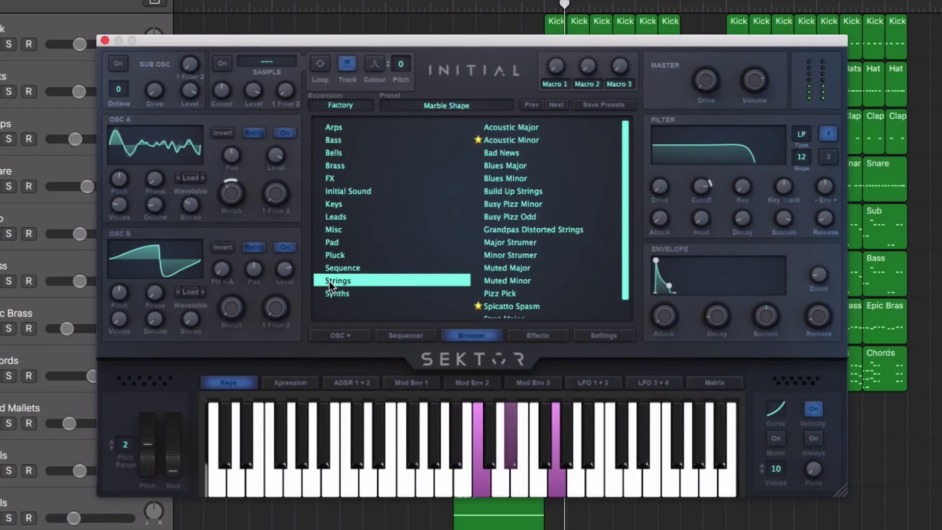
click(561, 263)
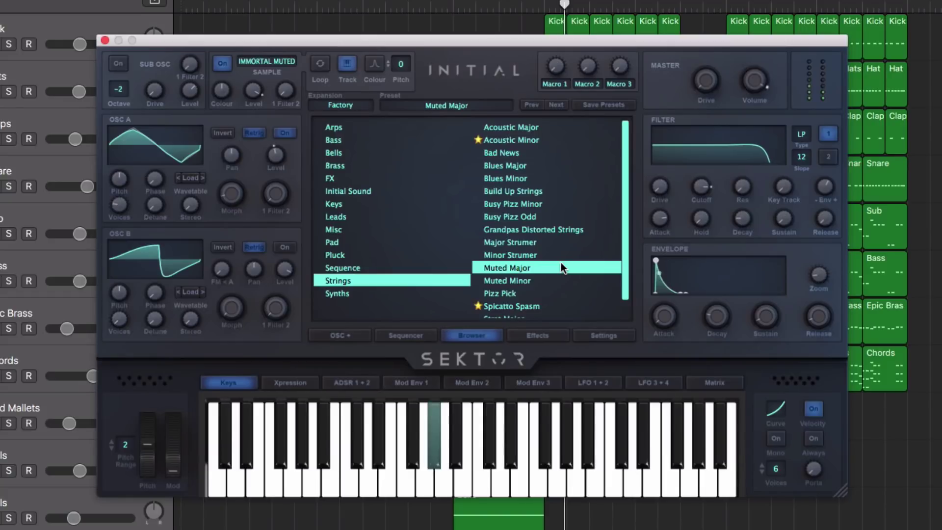
click(522, 193)
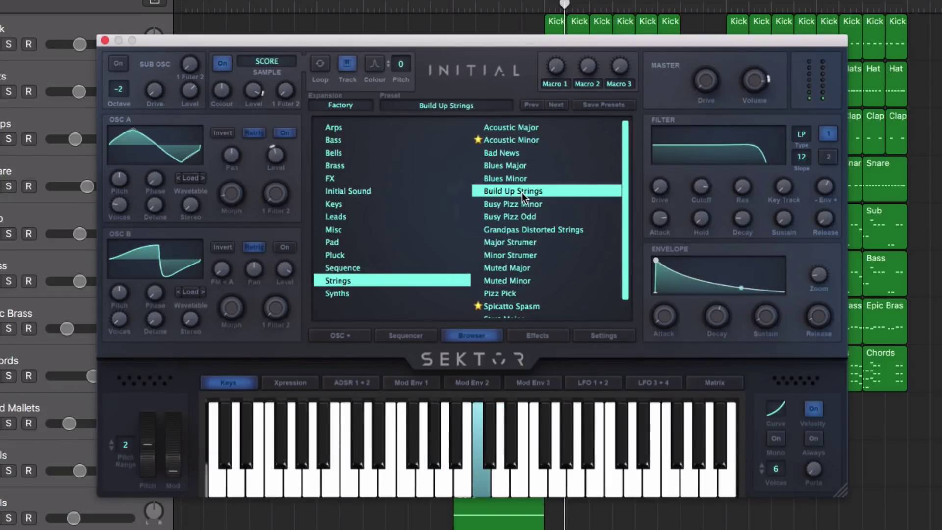
scroll(511, 244, down, 2)
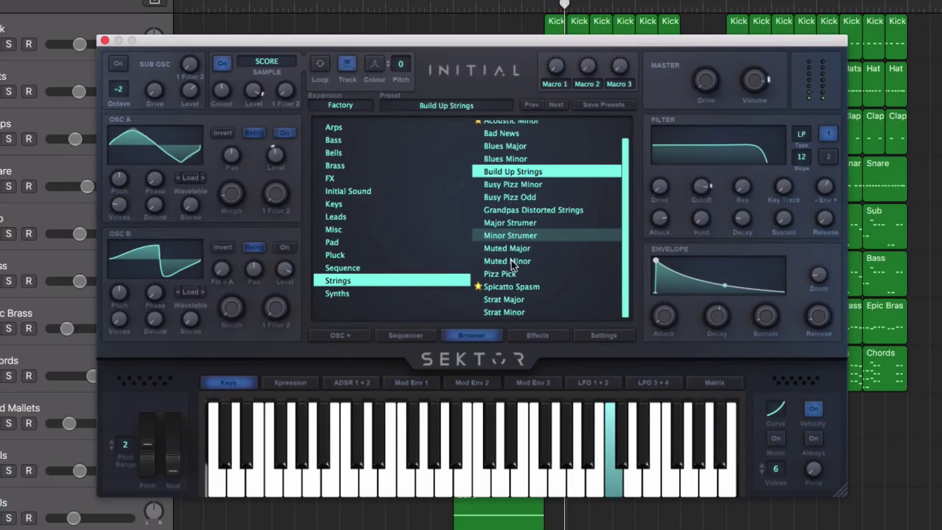
Audition the Strings preset Strat Major and view the list of available Strings presets.
click(512, 299)
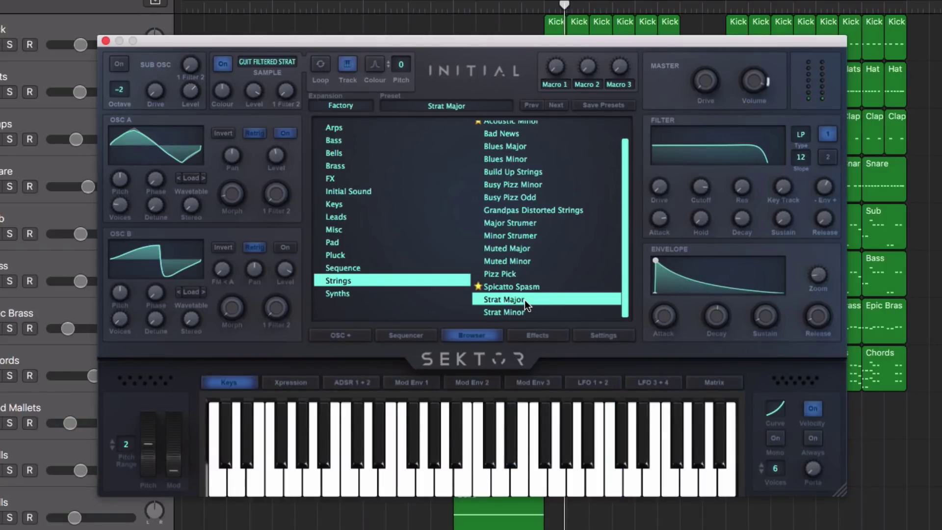
click(438, 103)
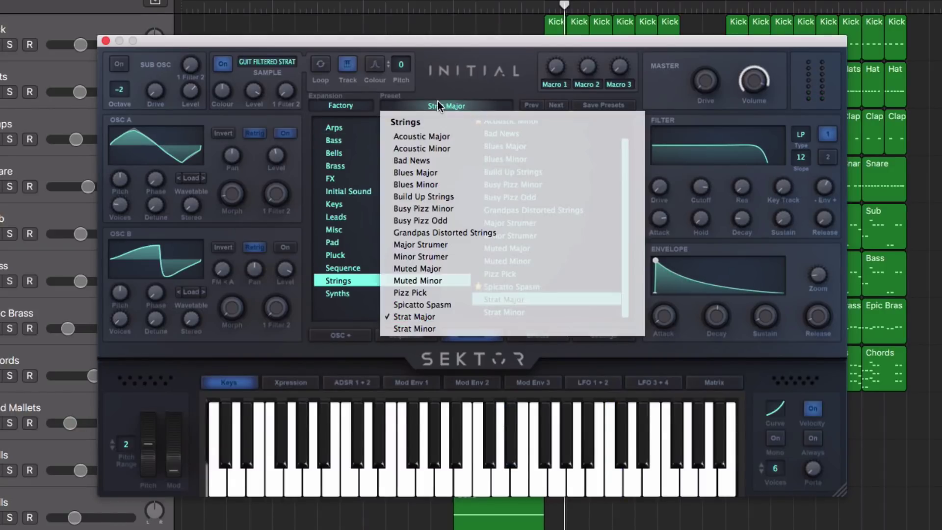
click(468, 73)
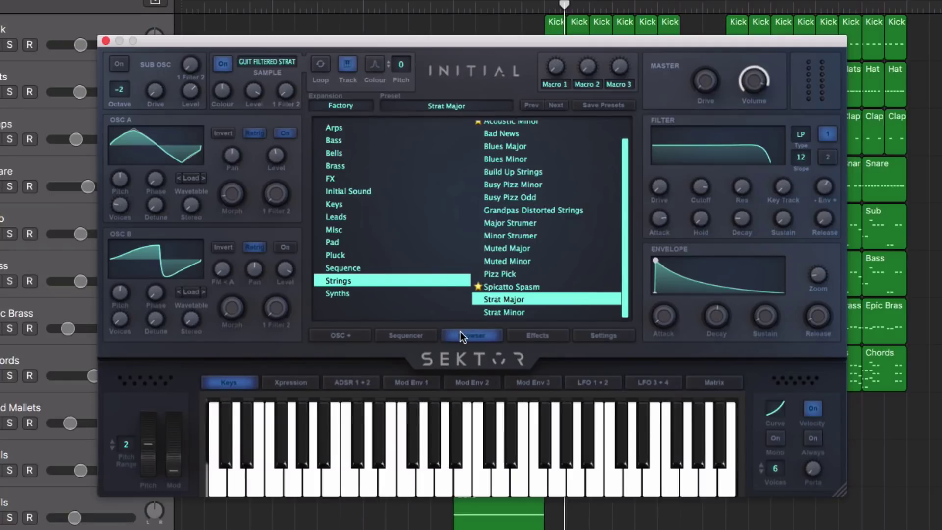
Load the Init preset from the Initial Sound category, switch on the sample section and leave Oscillator A off.
click(337, 191)
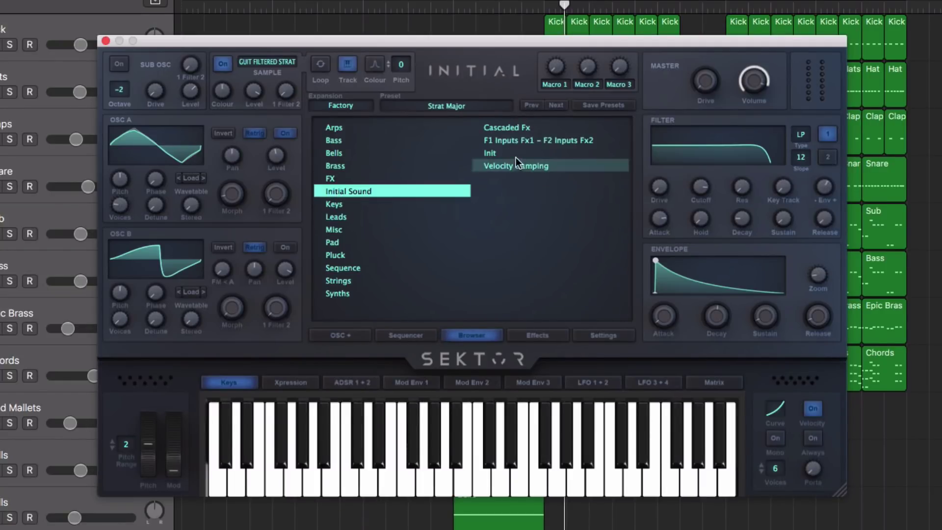
click(494, 155)
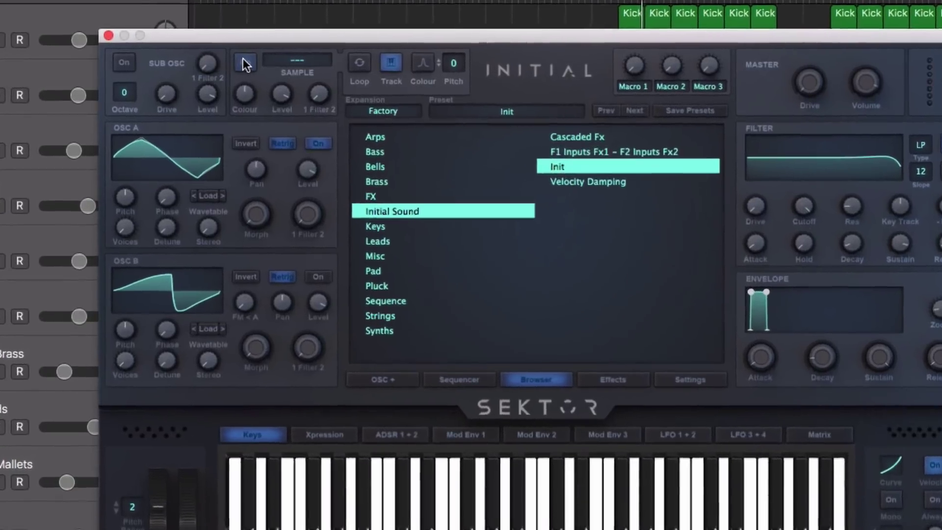
click(223, 63)
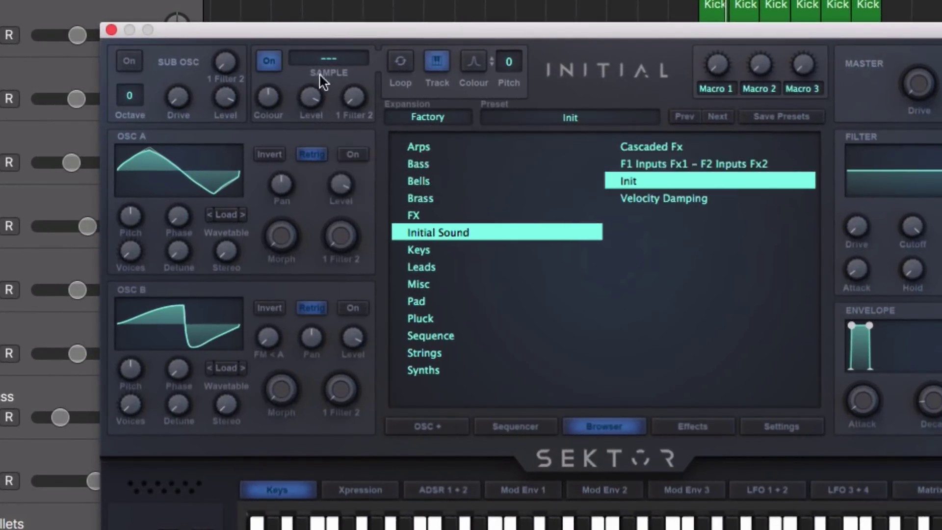
Load the factory sample Tape Hiss 01 from the #Tape group into the sample section.
click(329, 60)
mouse_move(332, 92)
mouse_move(564, 94)
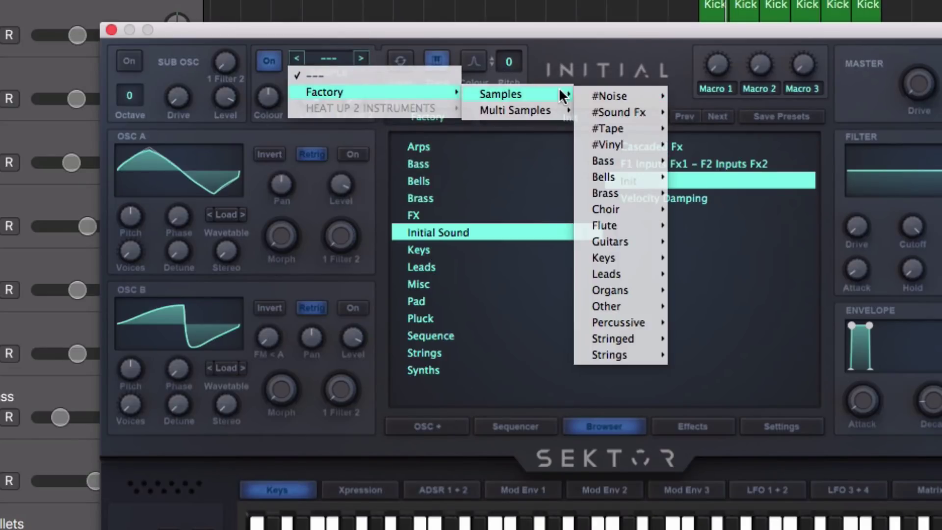
mouse_move(627, 96)
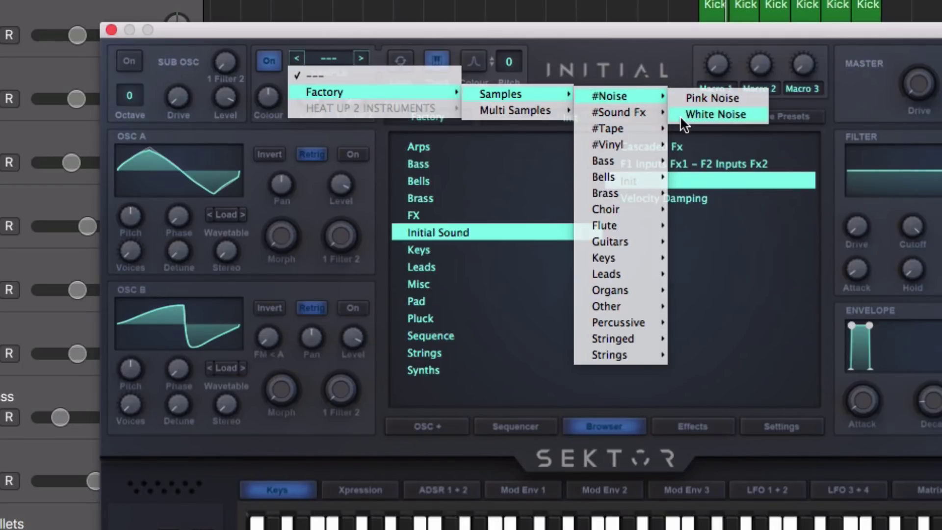
mouse_move(596, 118)
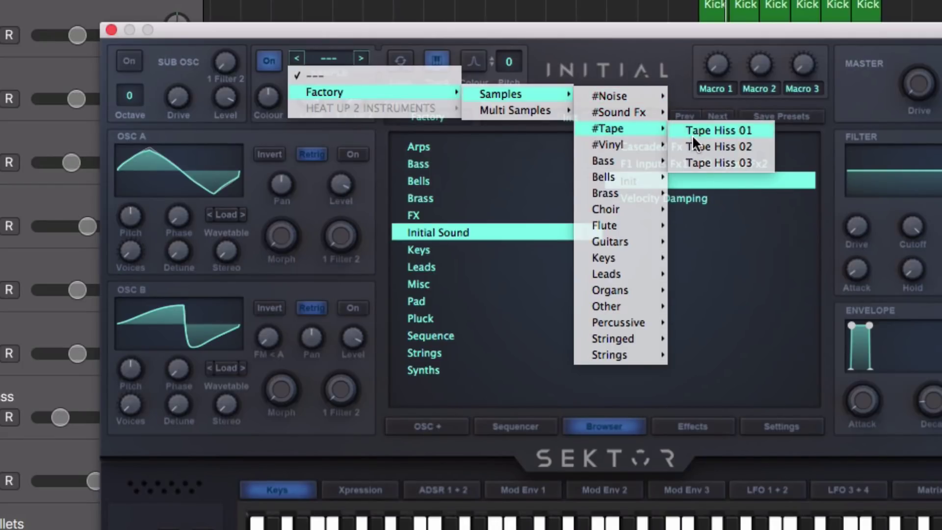
click(693, 131)
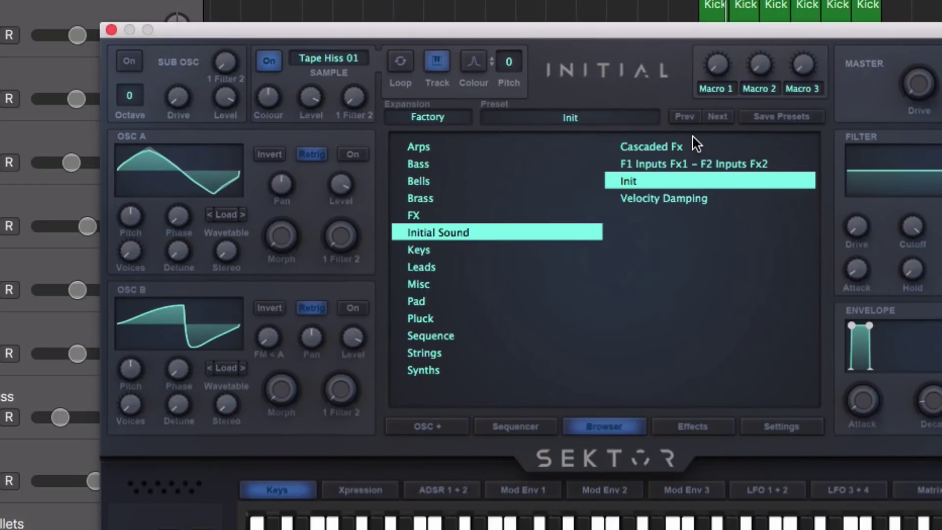
Load the factory Bass sample G Sub and step forward through the following bass samples to Huge.
click(334, 59)
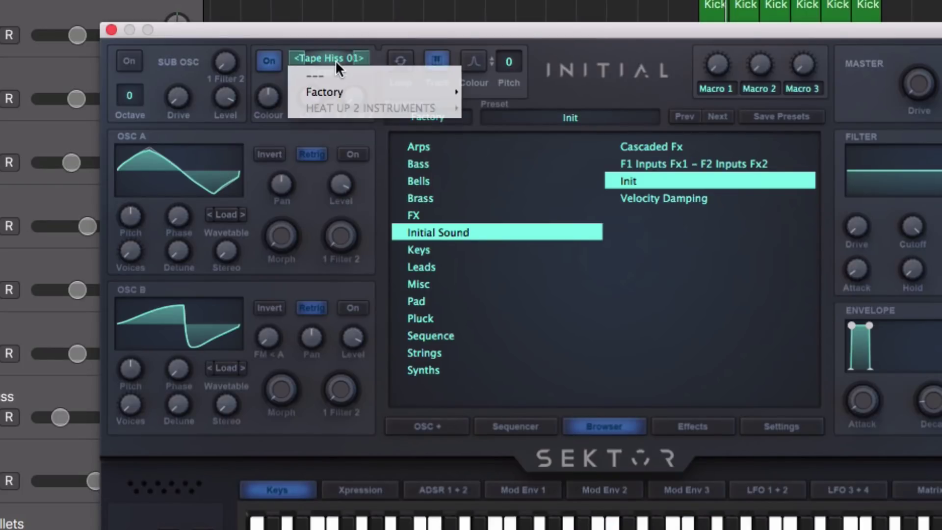
mouse_move(510, 93)
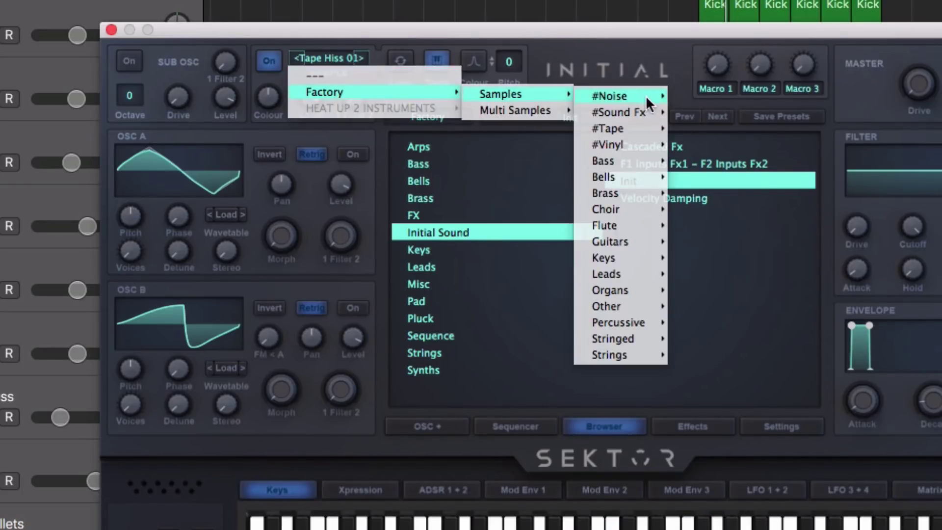
mouse_move(637, 160)
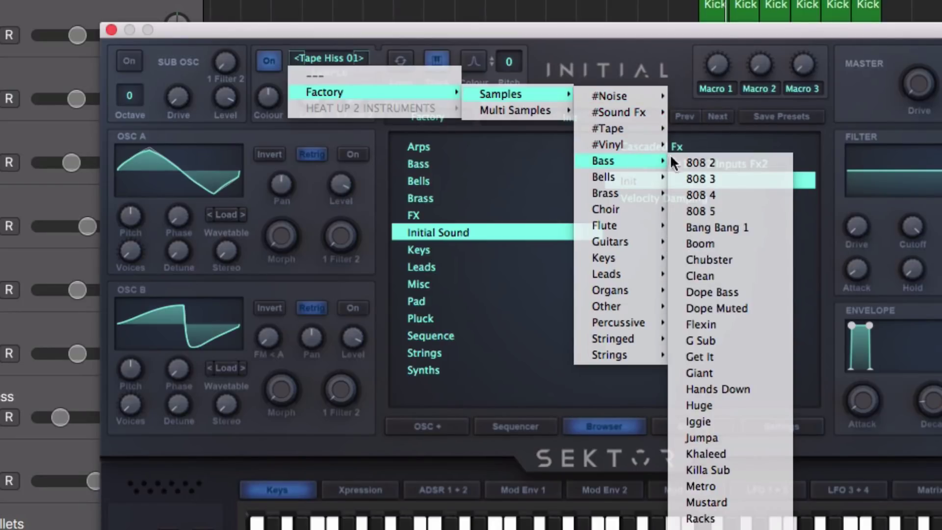
click(711, 339)
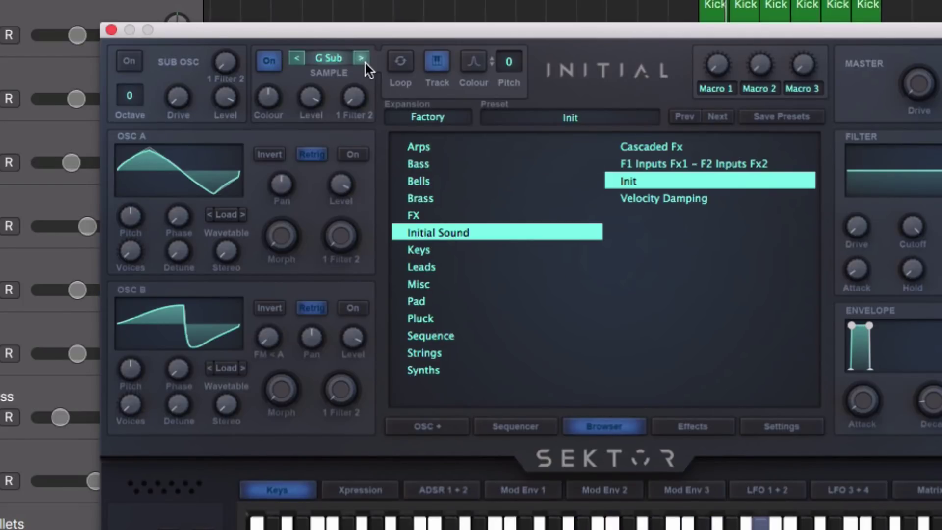
click(364, 61)
click(364, 61)
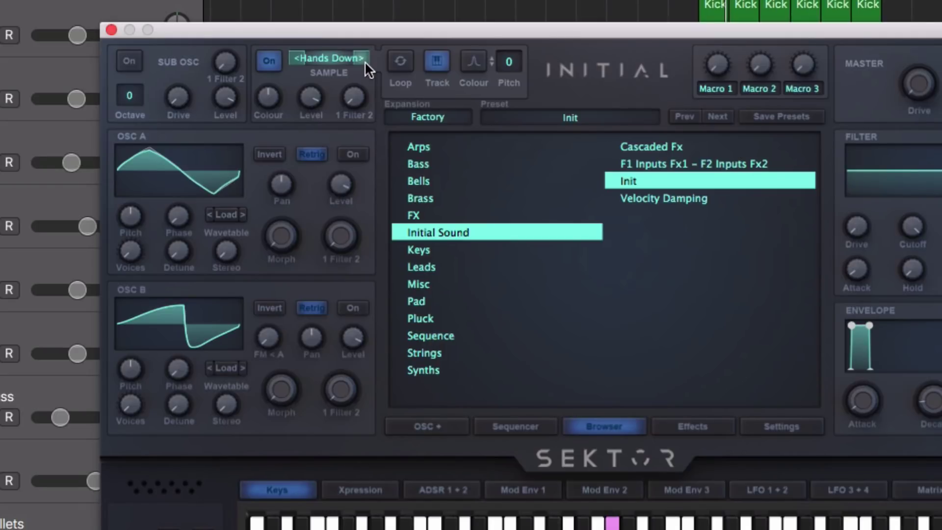
click(364, 61)
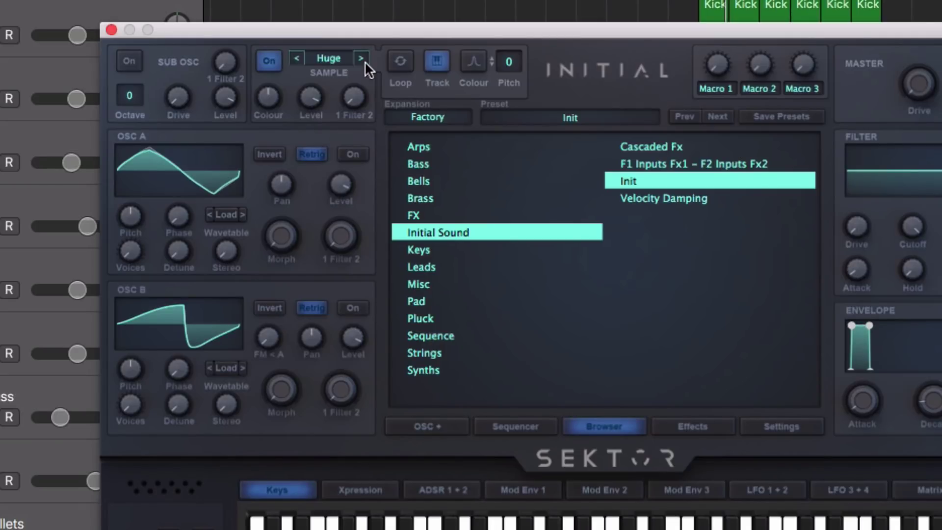
Replace the sample with the factory Flute sample Cali and audition it.
click(330, 56)
mouse_move(398, 92)
mouse_move(521, 94)
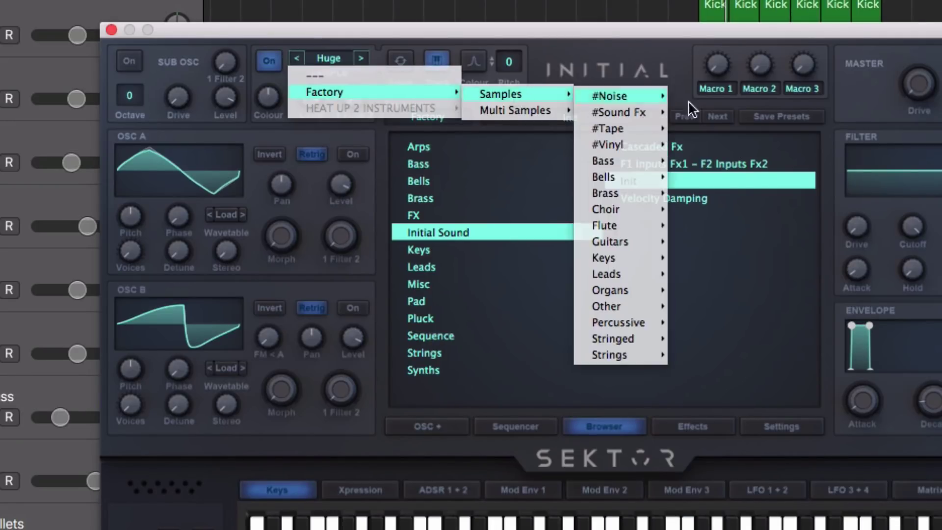
mouse_move(636, 281)
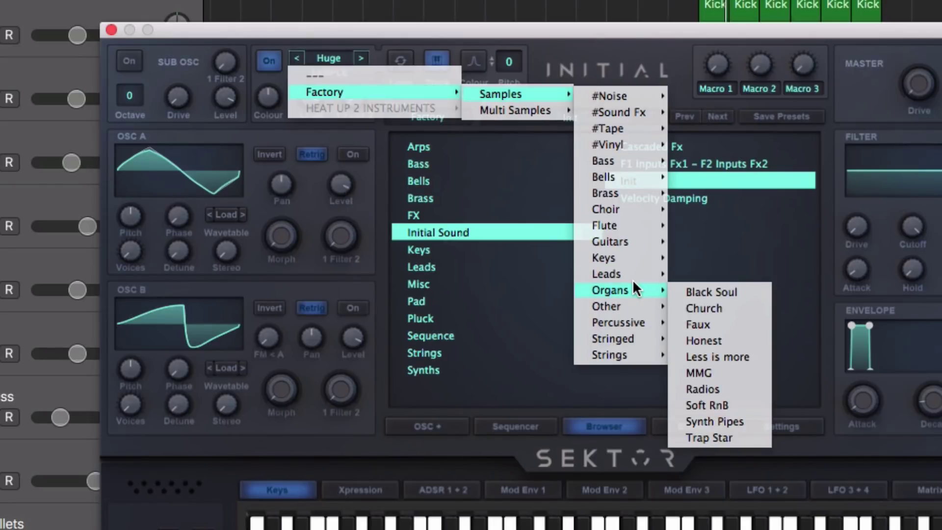
mouse_move(602, 222)
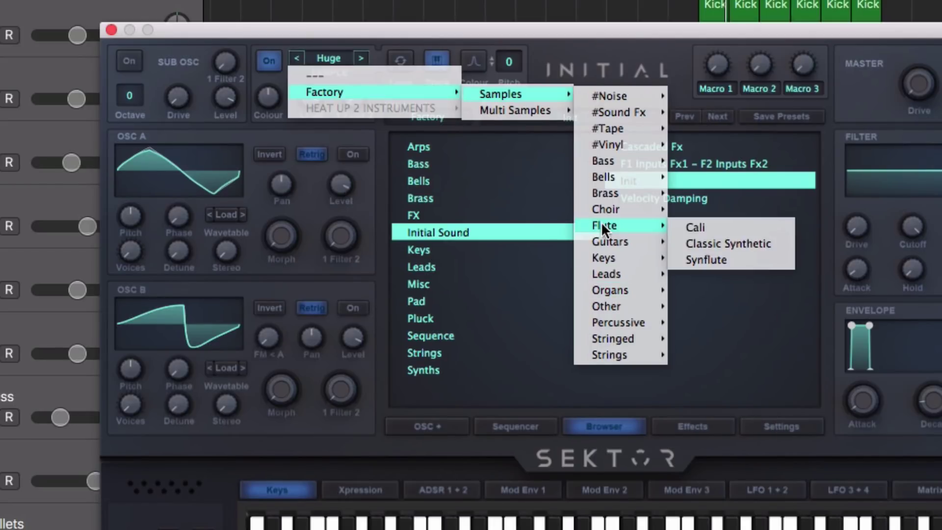
click(687, 228)
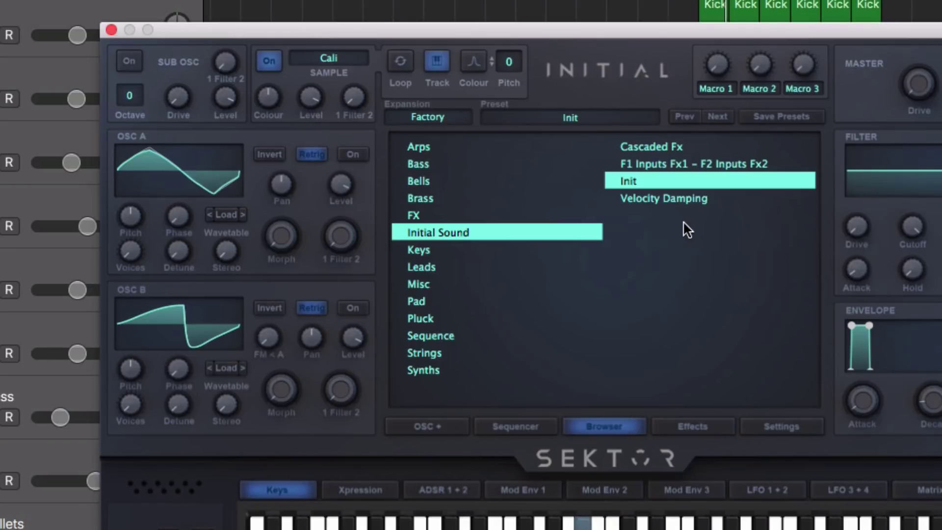
Audition the factory Guitars sample Douplex in the sample section.
click(333, 58)
mouse_move(344, 92)
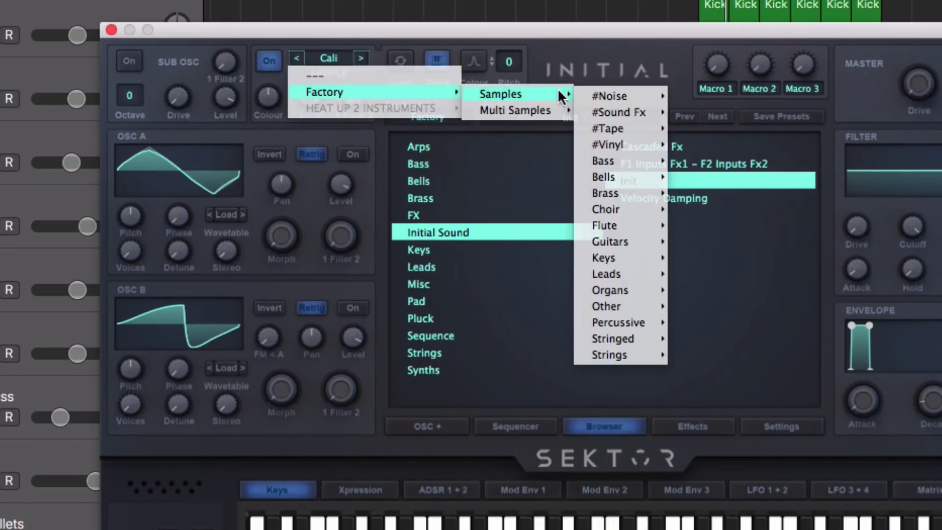
mouse_move(617, 242)
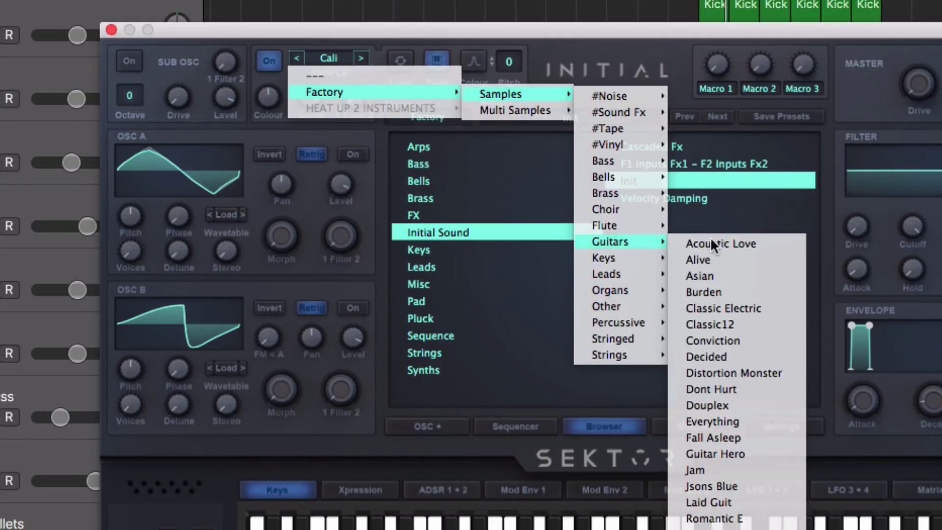
click(724, 393)
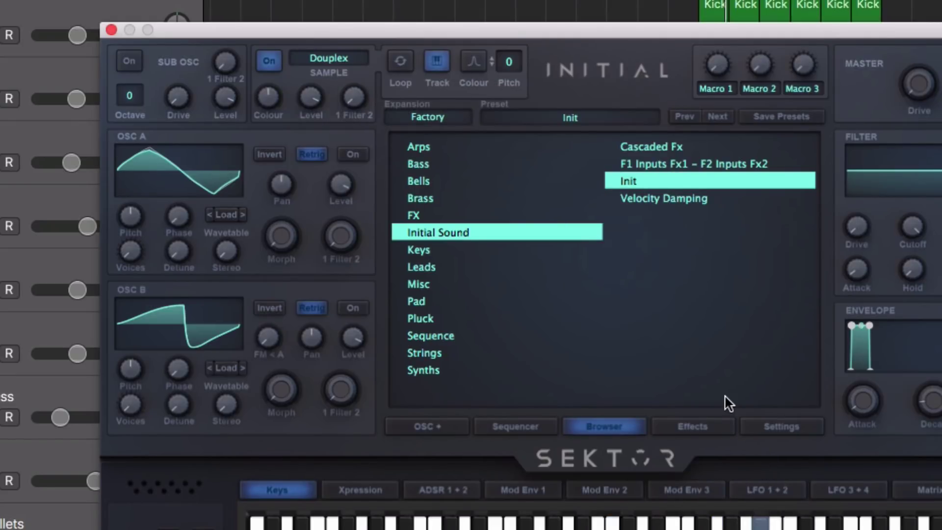
Load the Bass multi-sample DRIZZLE and step forward through the bass multi-samples to MOOG STAR.
click(337, 60)
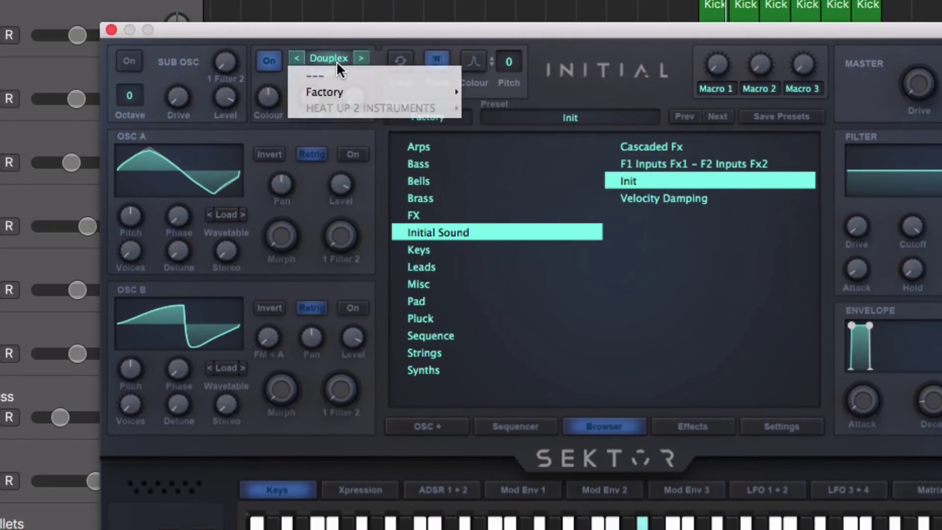
mouse_move(338, 90)
mouse_move(521, 109)
mouse_move(590, 118)
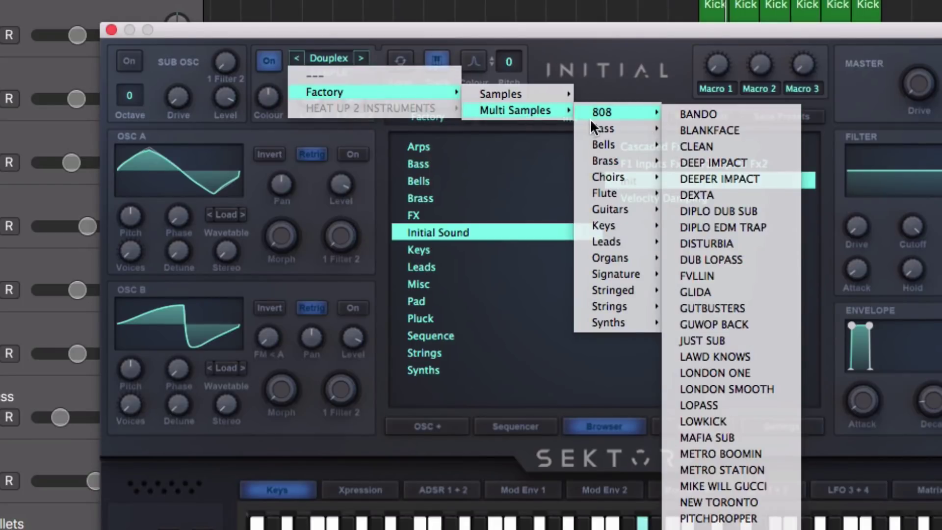
mouse_move(617, 129)
click(752, 221)
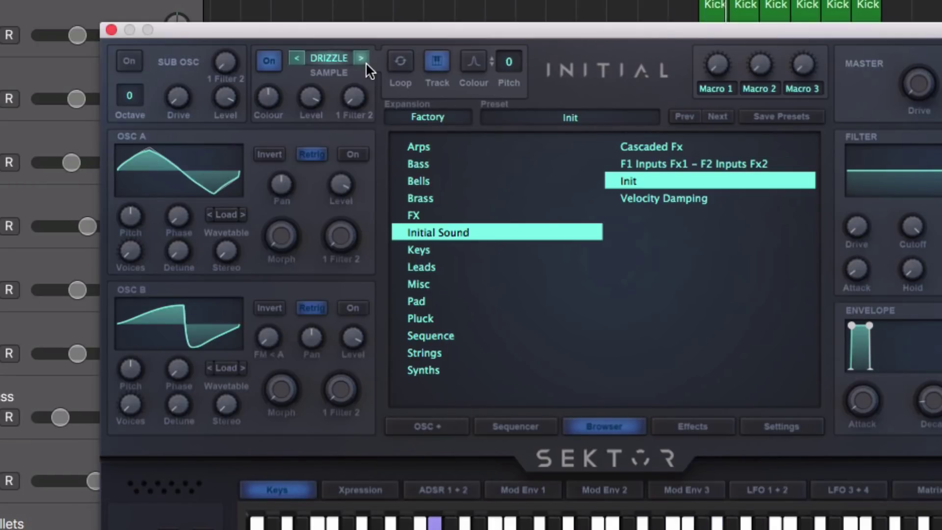
click(366, 62)
click(366, 61)
Load the factory Organs multi-sample HAM and audition it.
click(321, 57)
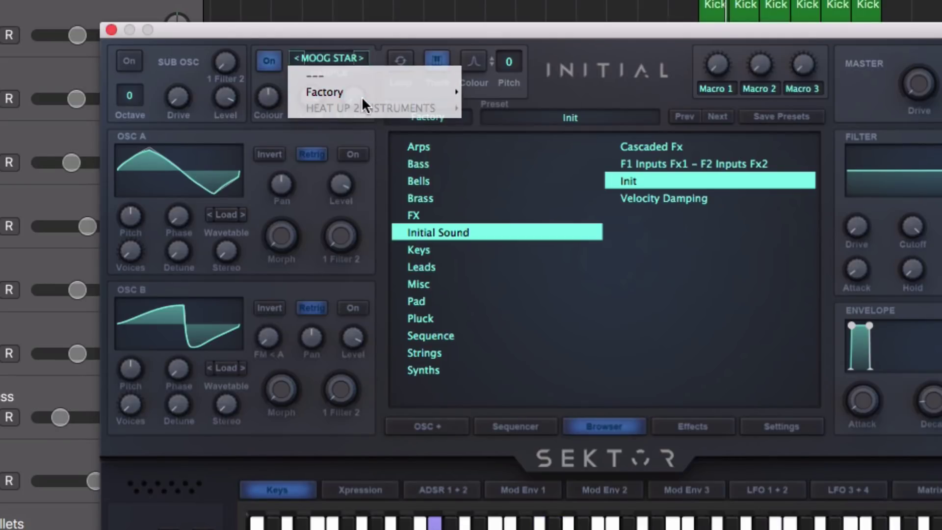
mouse_move(361, 96)
mouse_move(565, 109)
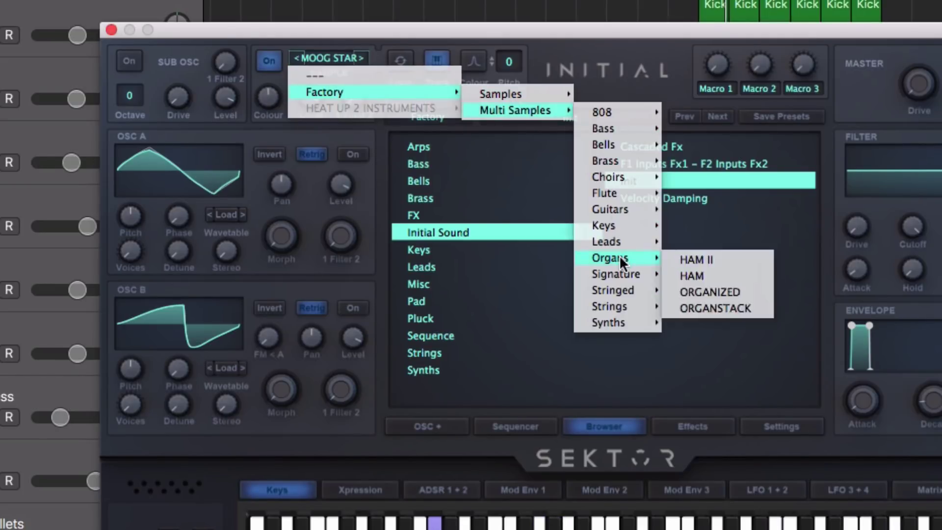
mouse_move(623, 248)
click(681, 275)
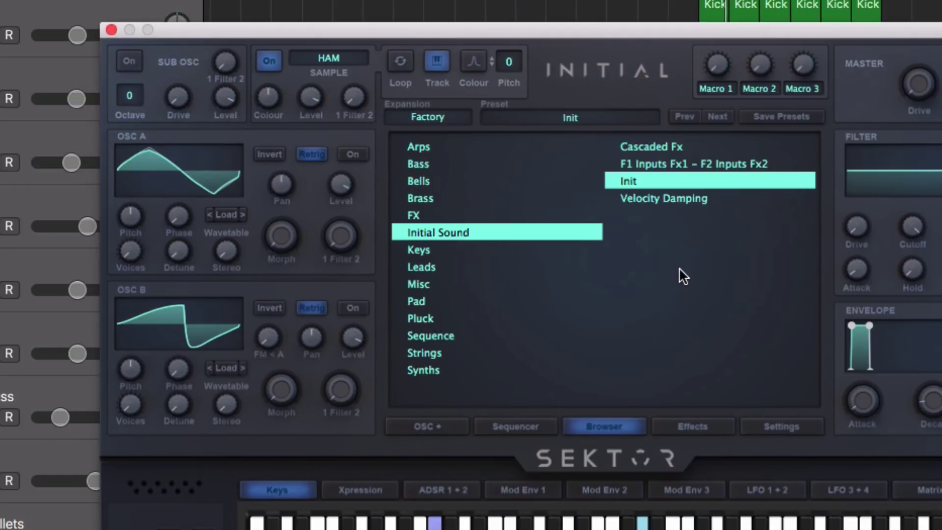
Load the single sample KICK 02 from the factory Percussive group into the sample section.
click(332, 57)
mouse_move(328, 92)
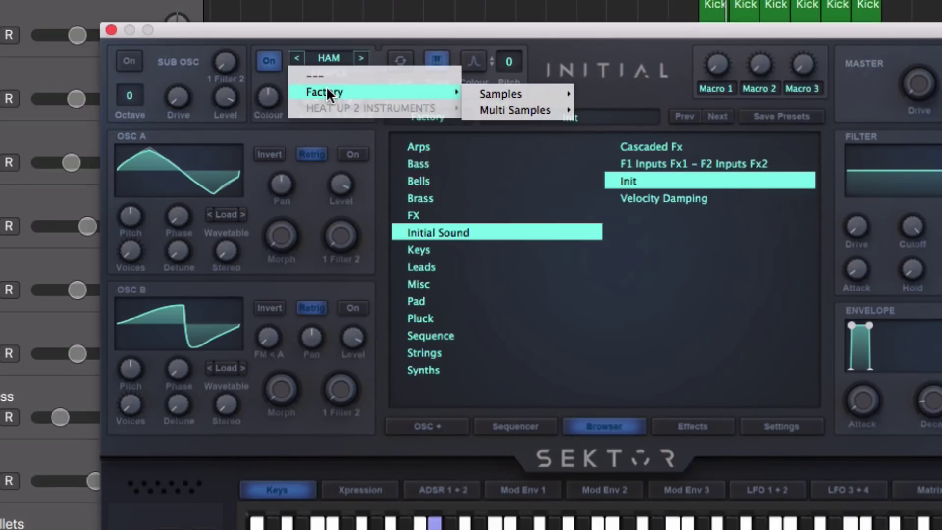
mouse_move(516, 94)
mouse_move(615, 259)
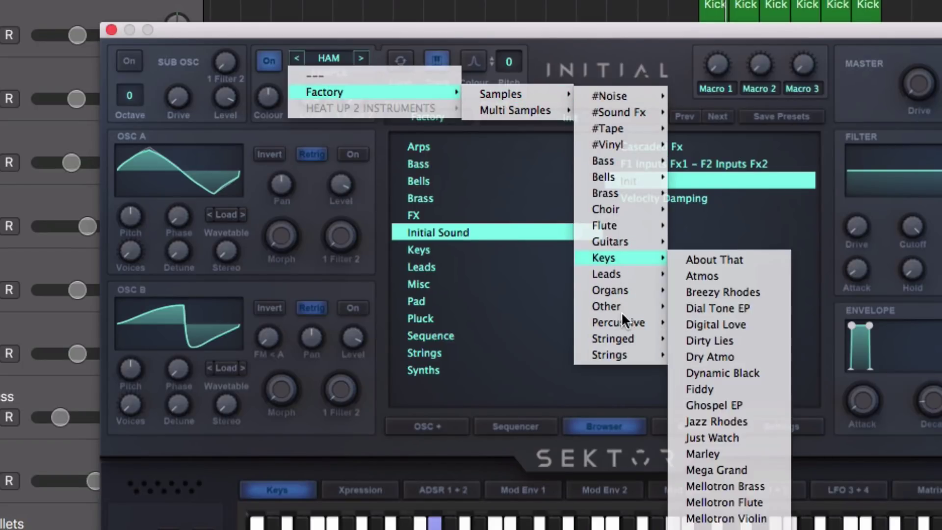
mouse_move(622, 314)
click(717, 403)
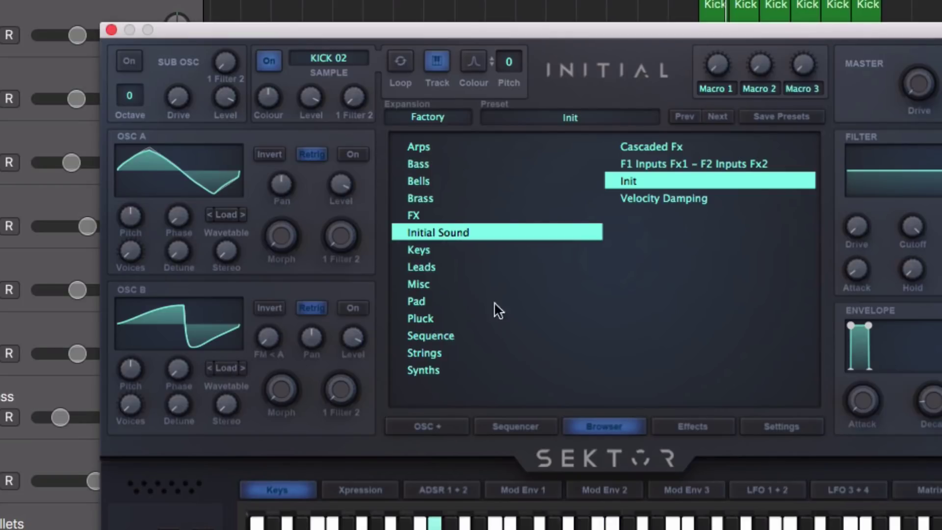
Switch on Oscillator A and switch off the sample section.
drag(311, 60, 311, 60)
mouse_move(301, 153)
mouse_move(234, 183)
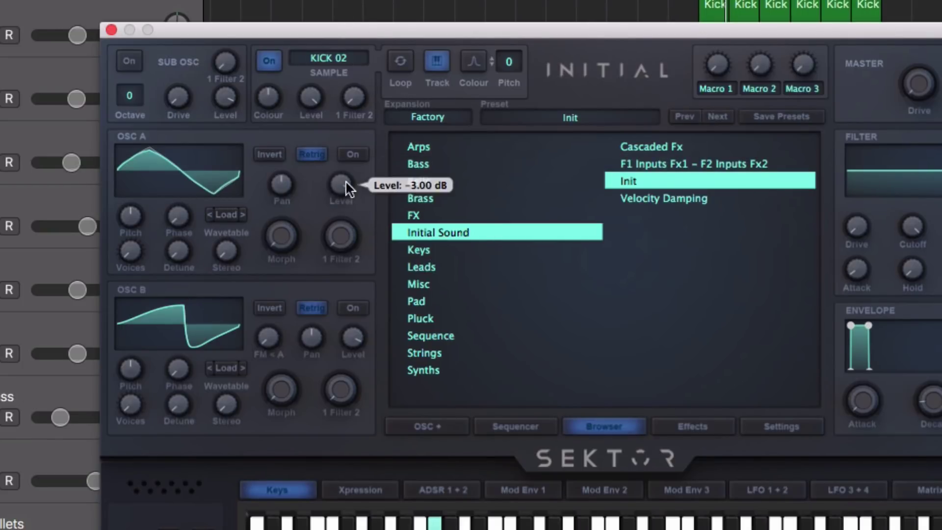
click(346, 155)
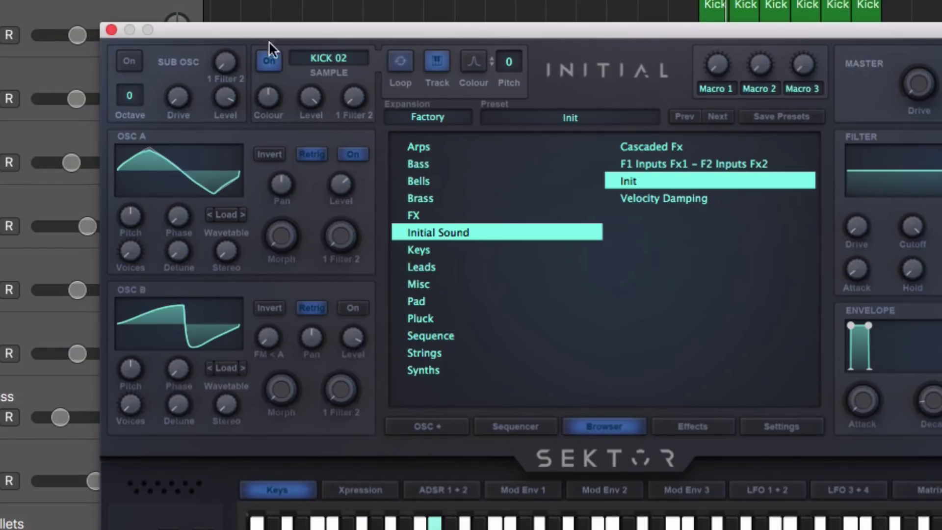
click(269, 60)
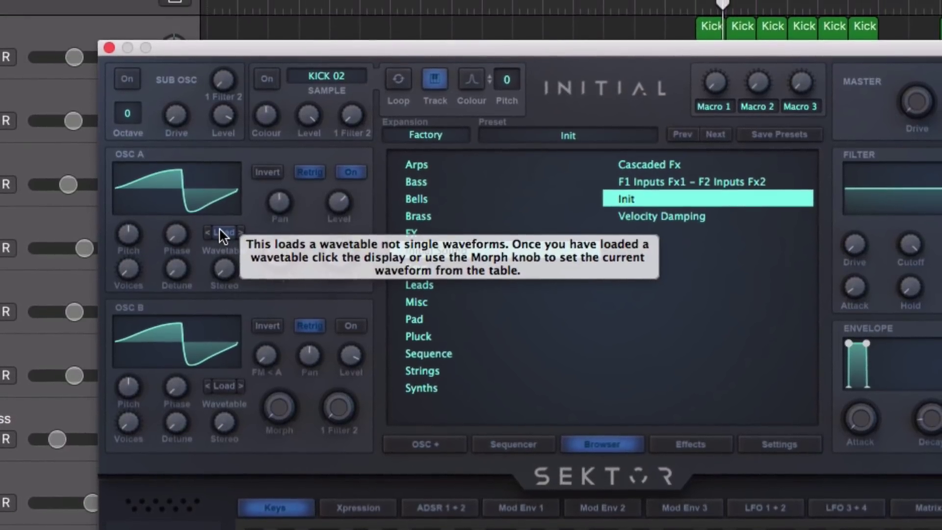
Load the factory DUB wavetable DUB_DECEPTICONS into Oscillator A.
click(220, 228)
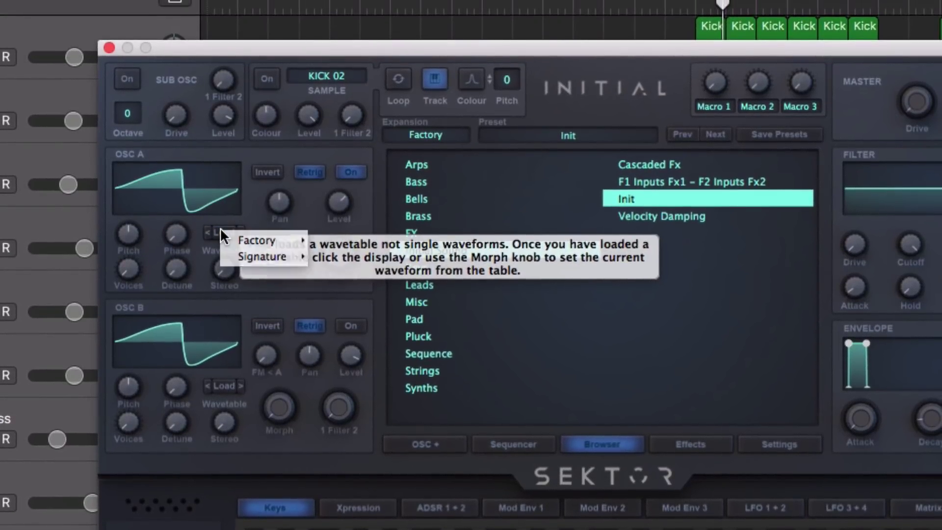
mouse_move(241, 240)
mouse_move(374, 271)
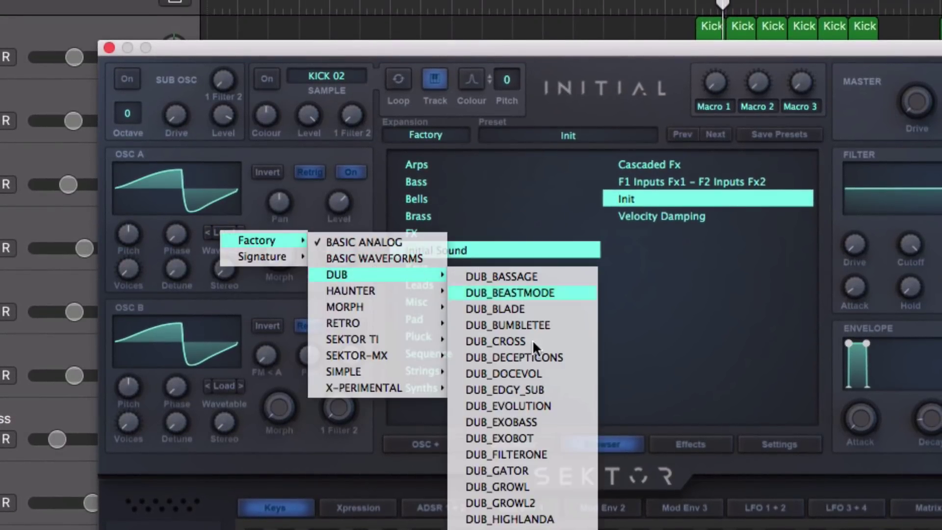
click(537, 358)
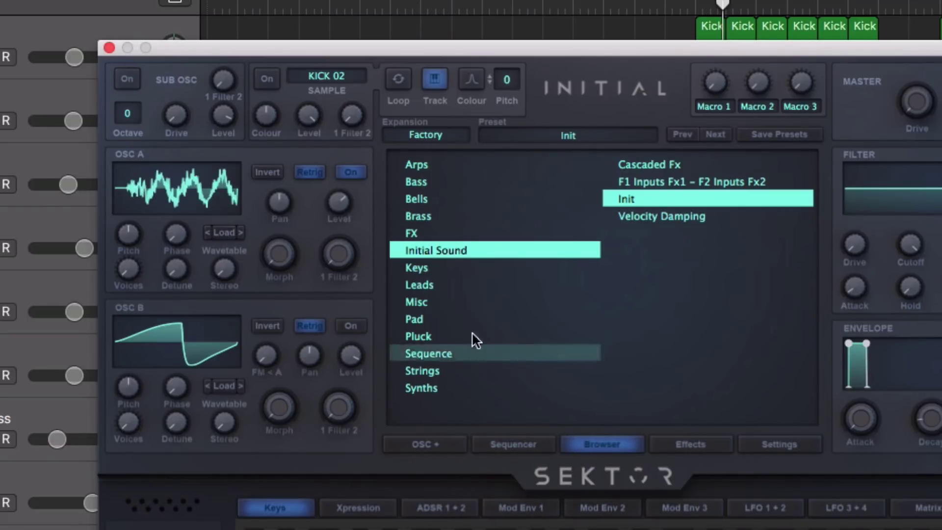
Raise Oscillator A's wavetable position to 33.6% and look at the modulation options of the Morph control.
mouse_move(283, 260)
drag(281, 253, 278, 211)
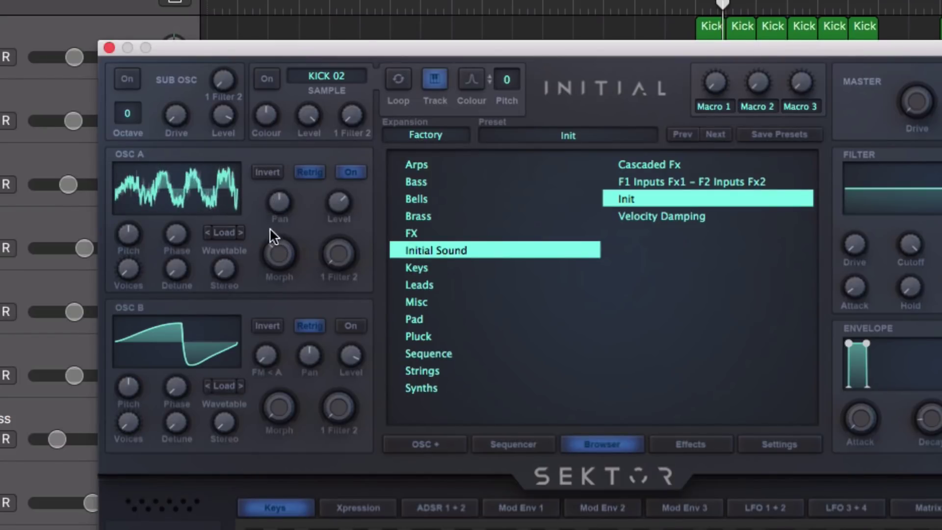
mouse_move(157, 176)
mouse_move(290, 256)
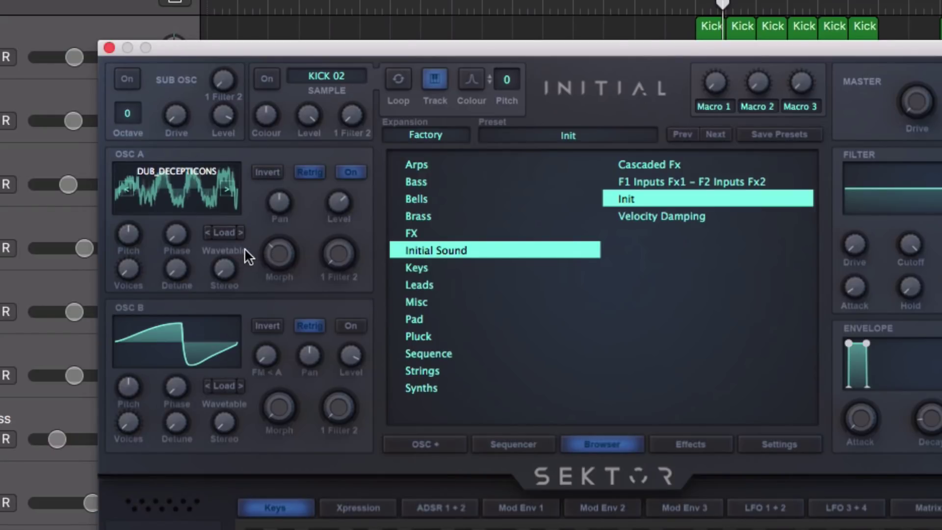
right_click(271, 253)
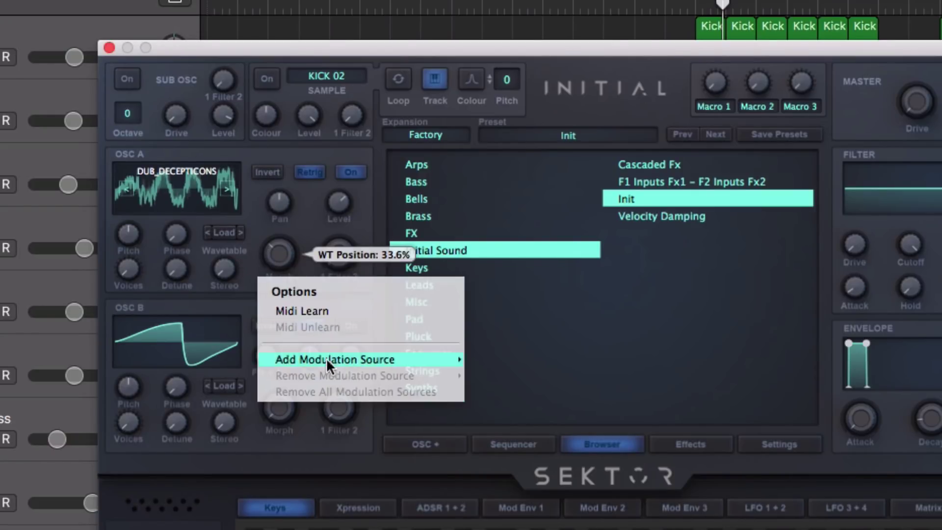
click(317, 198)
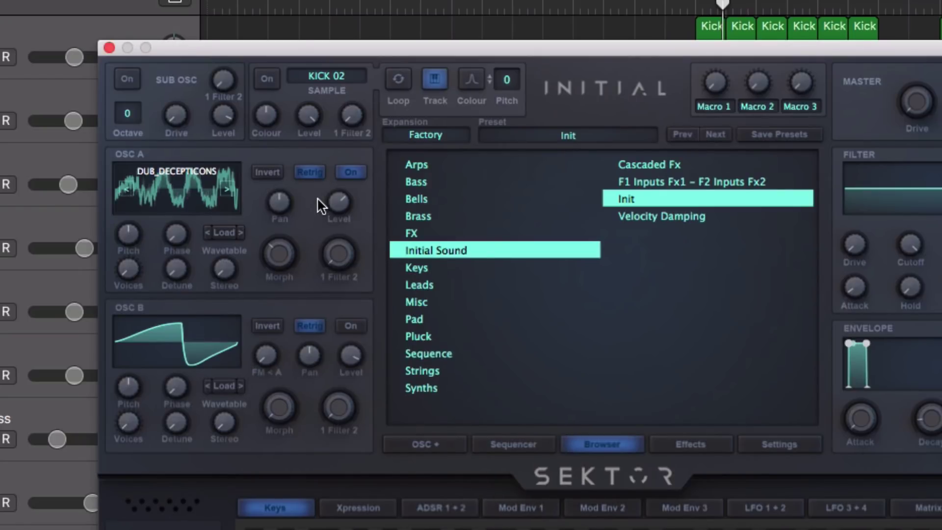
Load the factory SEKTOR-MX wavetable MX-02 into Oscillator A.
click(225, 232)
mouse_move(247, 245)
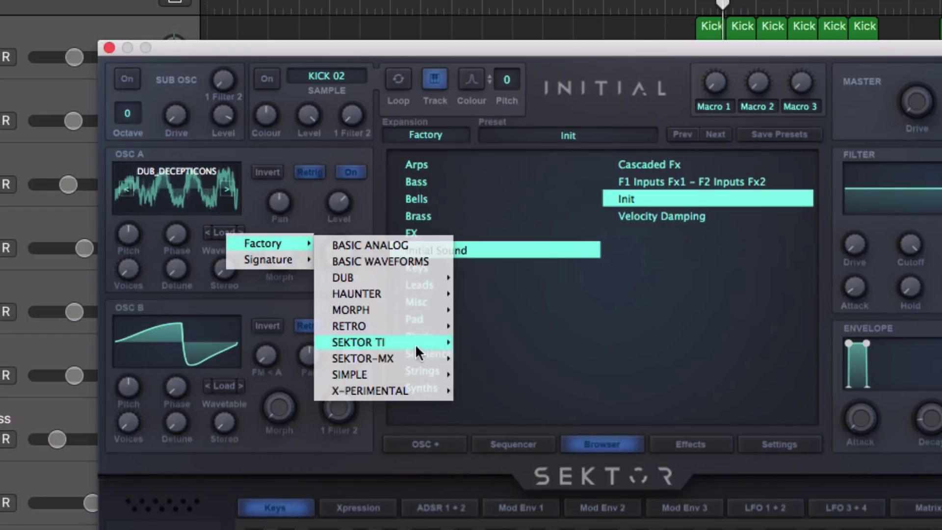
mouse_move(397, 356)
click(469, 379)
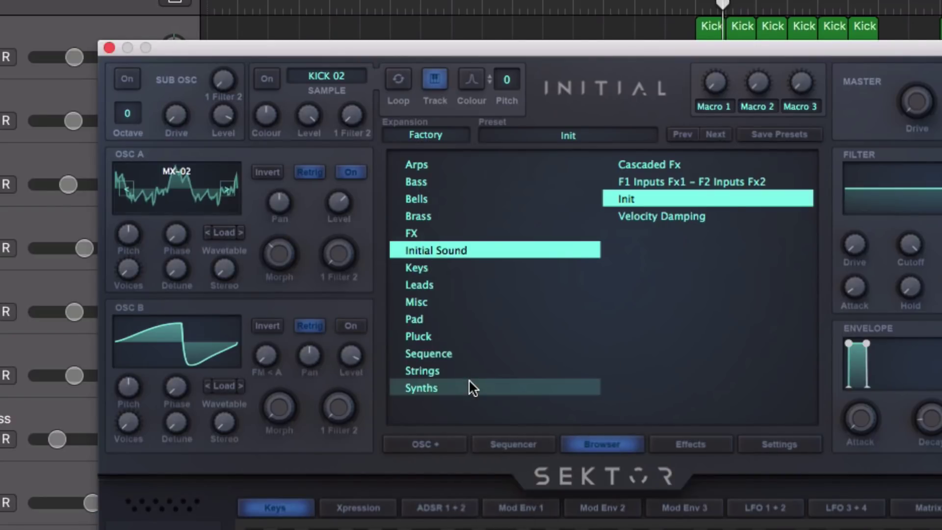
Load the Signature wavetable Crusade into Oscillator A and set its wavetable position to 17.8%.
click(228, 232)
mouse_move(240, 248)
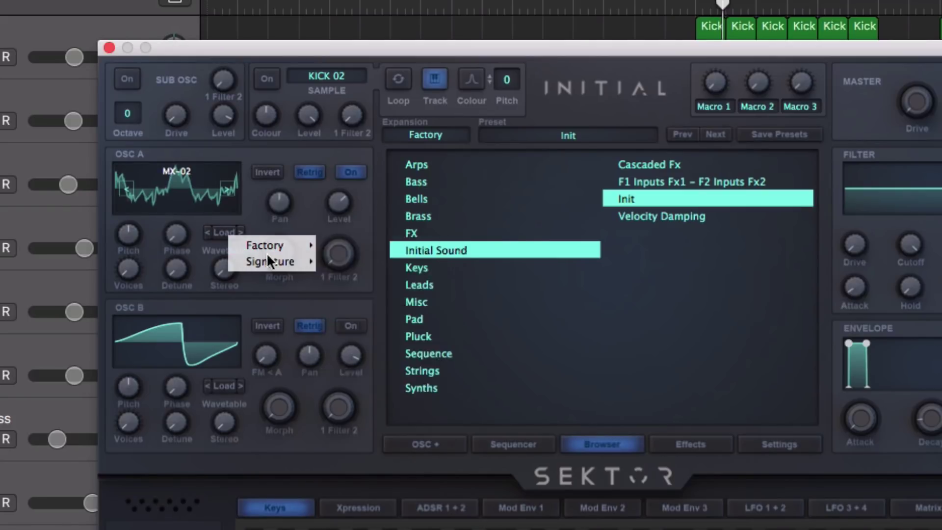
mouse_move(254, 257)
click(374, 323)
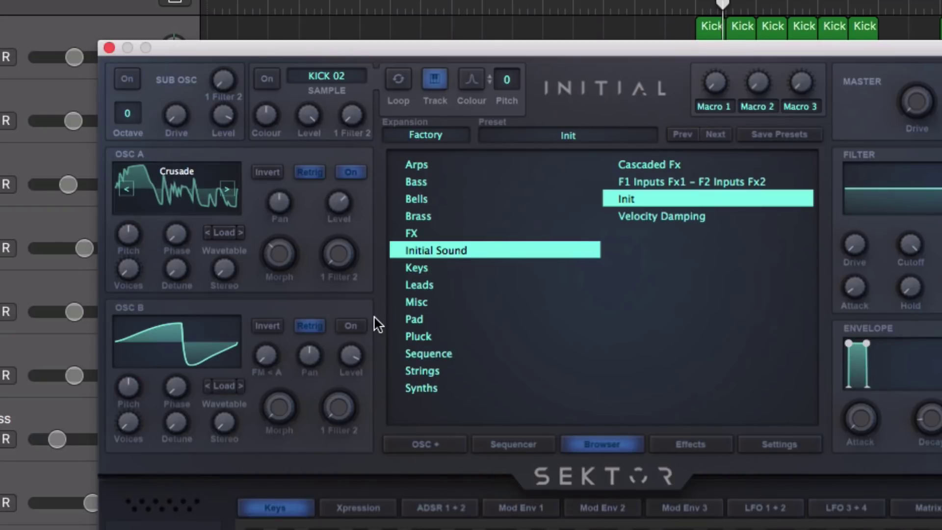
mouse_move(265, 271)
mouse_down()
mouse_move(276, 196)
mouse_move(280, 295)
mouse_move(276, 284)
mouse_up()
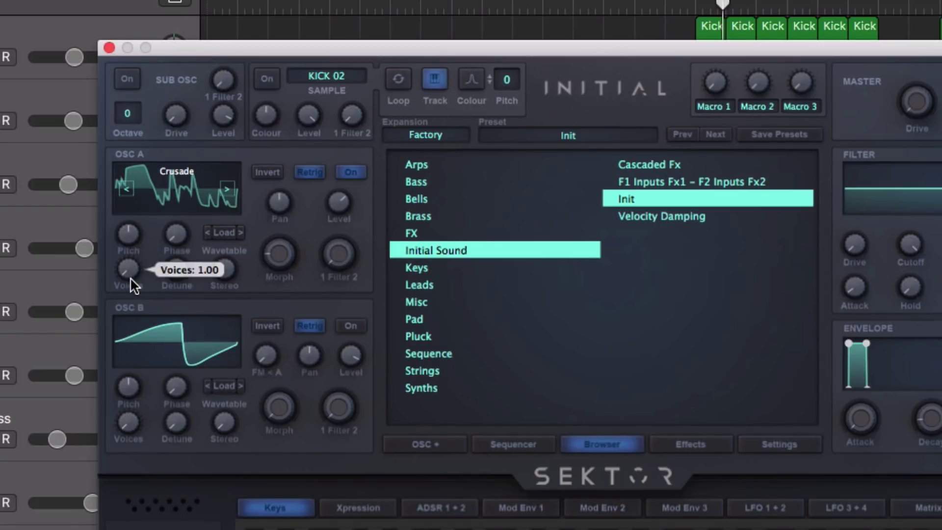
Raise Oscillator A's voice count to the maximum and reduce it to 7 voices.
mouse_move(131, 277)
drag(131, 269, 149, 75)
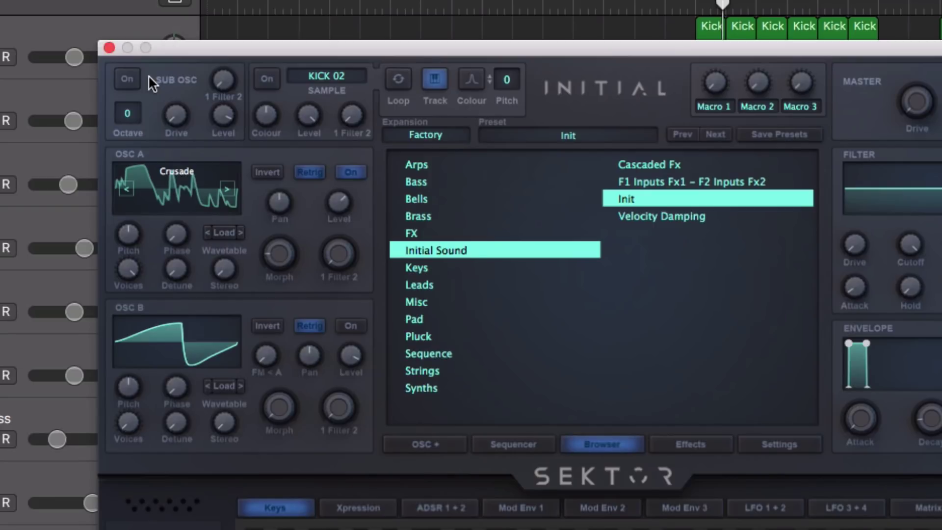
mouse_move(121, 255)
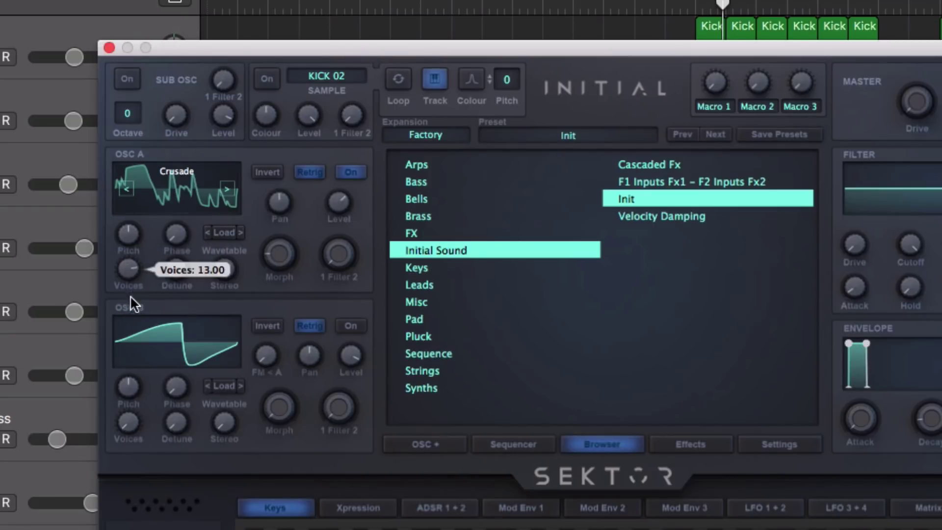
drag(130, 296, 143, 341)
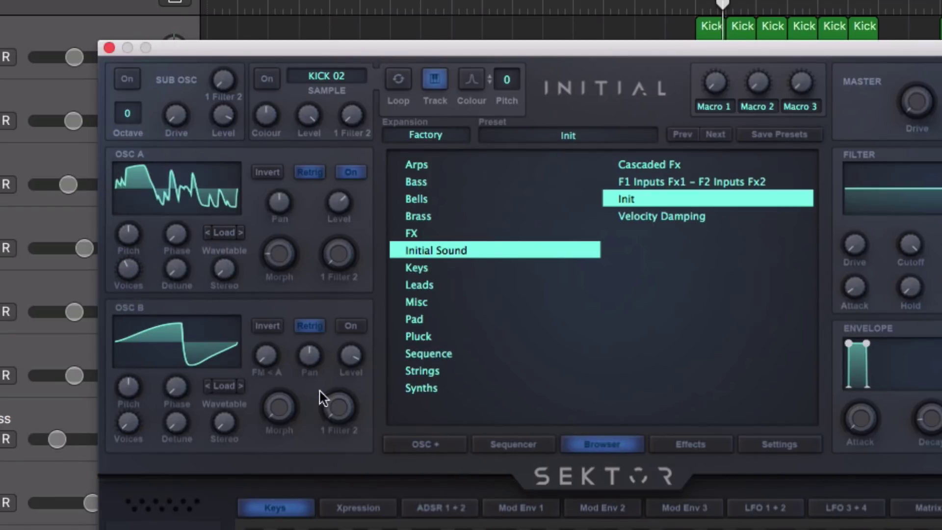
Open the per-voice oscillator editor and adjust the pitch of Oscillator A's first voices.
click(415, 447)
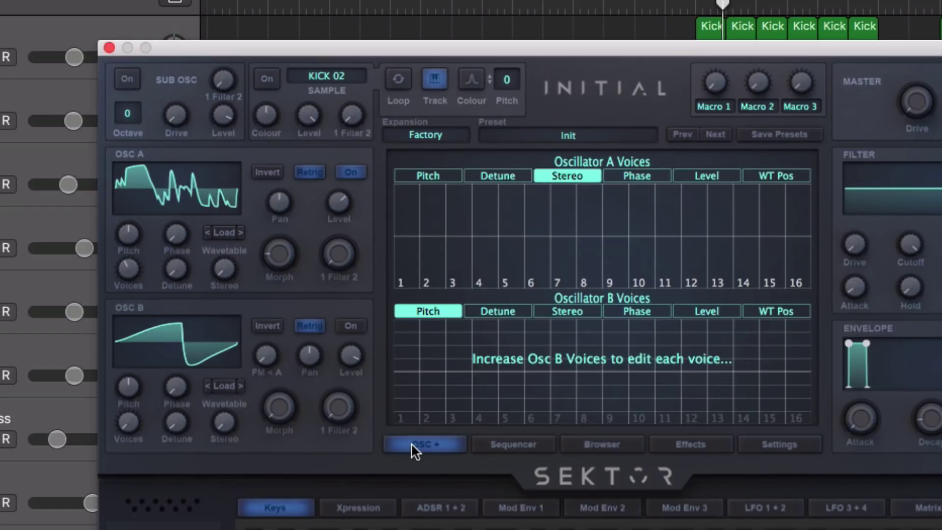
click(424, 172)
mouse_move(464, 247)
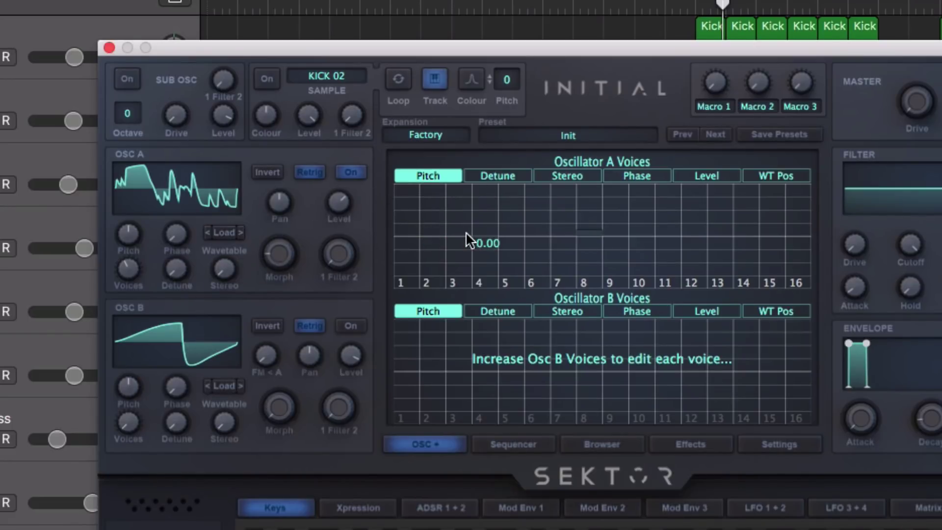
drag(474, 233, 485, 234)
drag(406, 230, 484, 233)
Show Oscillator A's per-voice detune and set its overall Detune to 51.1%.
click(495, 177)
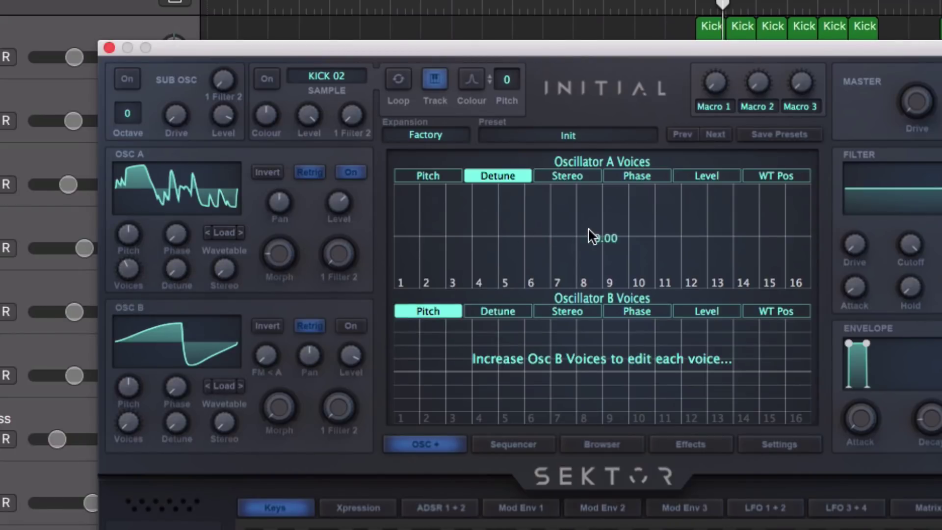
mouse_move(188, 265)
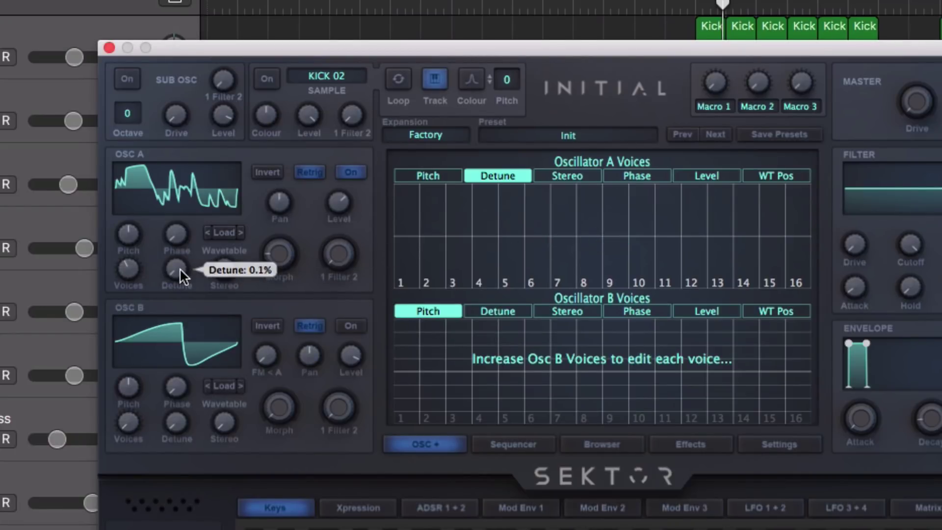
drag(179, 268, 183, 205)
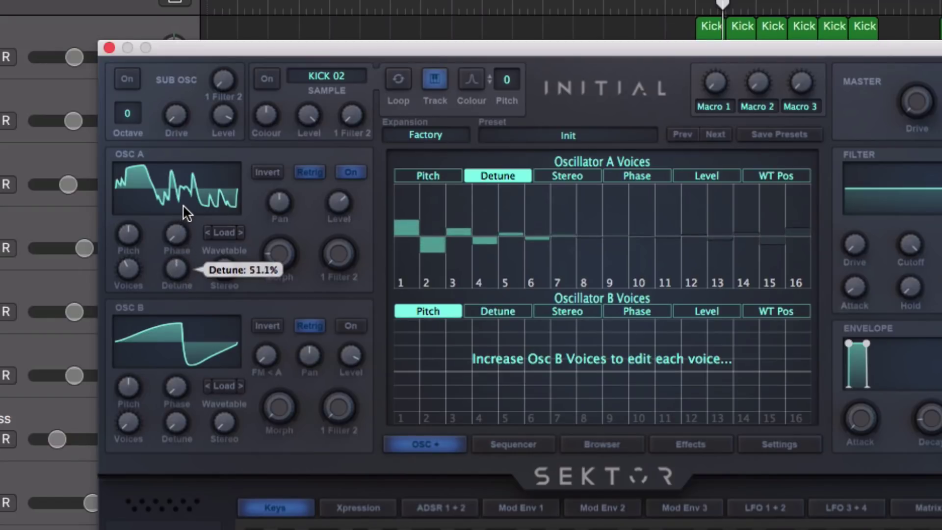
Draw uneven detune offsets across Oscillator A's voices and raise its voice count to 14.
mouse_move(405, 209)
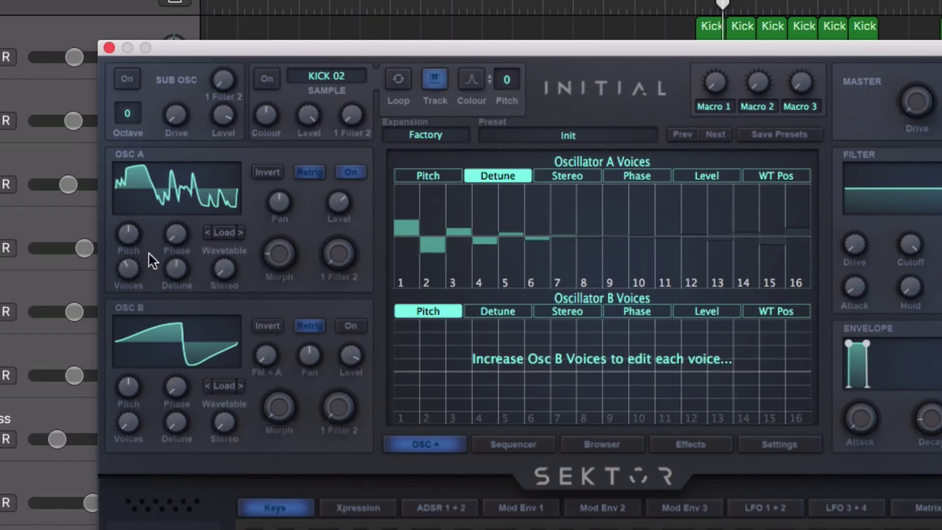
drag(470, 219, 469, 204)
drag(508, 231, 513, 201)
mouse_move(540, 234)
mouse_down()
mouse_move(536, 256)
mouse_move(496, 243)
mouse_move(490, 266)
mouse_move(432, 274)
mouse_move(416, 240)
mouse_move(473, 209)
mouse_move(559, 228)
mouse_up()
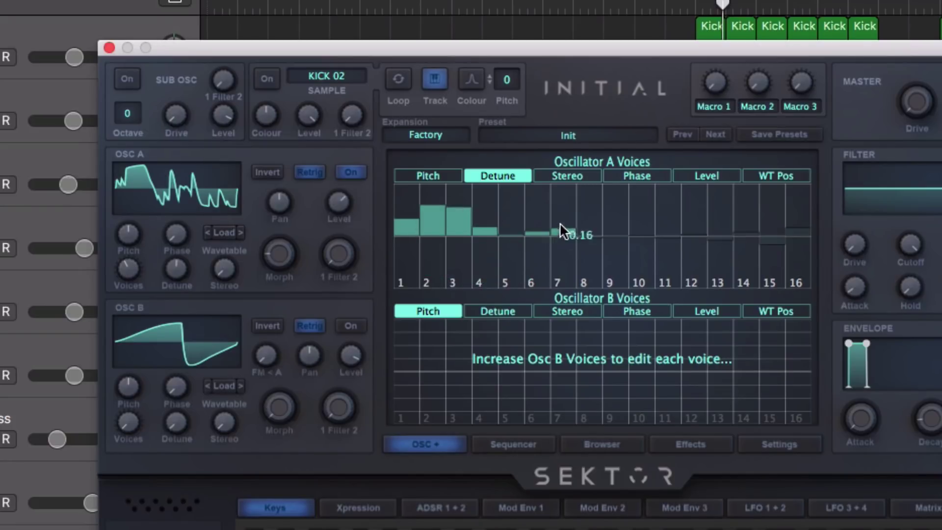
drag(116, 271, 128, 230)
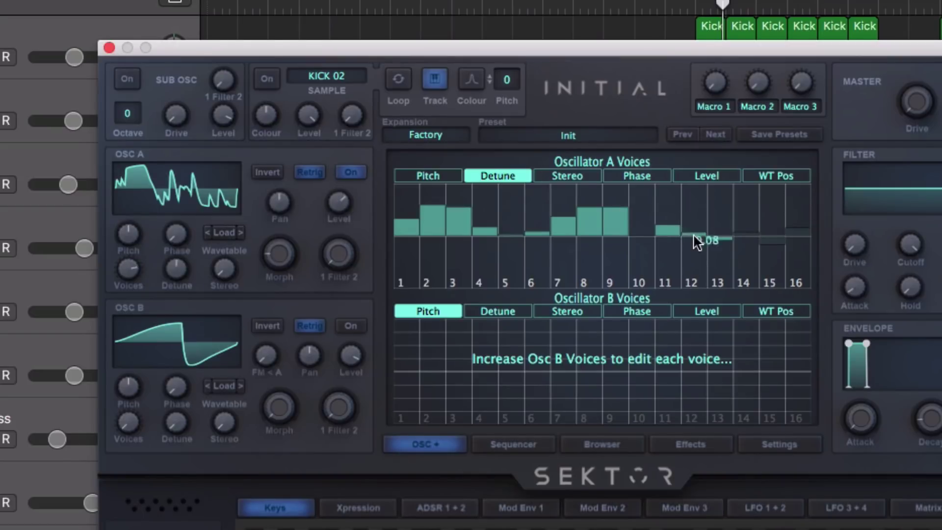
mouse_move(693, 236)
mouse_down()
mouse_move(694, 268)
mouse_move(745, 243)
mouse_up()
Show Oscillator A's per-voice stereo placement, set its stereo spread to 100% and shift its waveform phase.
drag(140, 268, 226, 120)
click(566, 176)
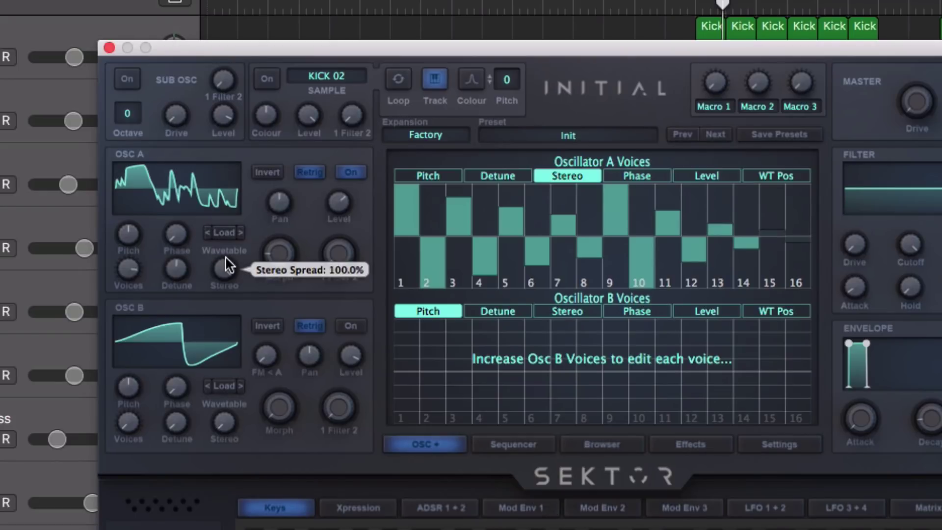
drag(181, 235, 195, 170)
drag(181, 219, 181, 270)
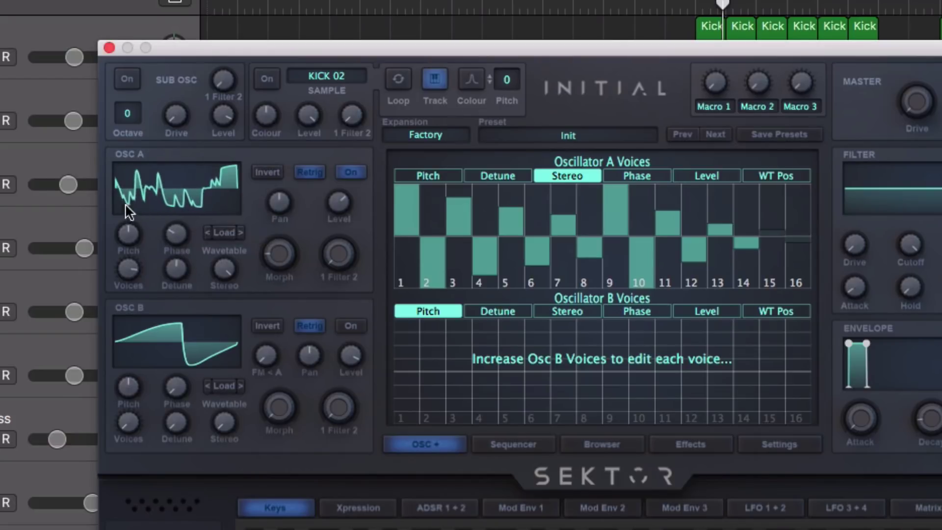
mouse_move(128, 196)
mouse_move(268, 235)
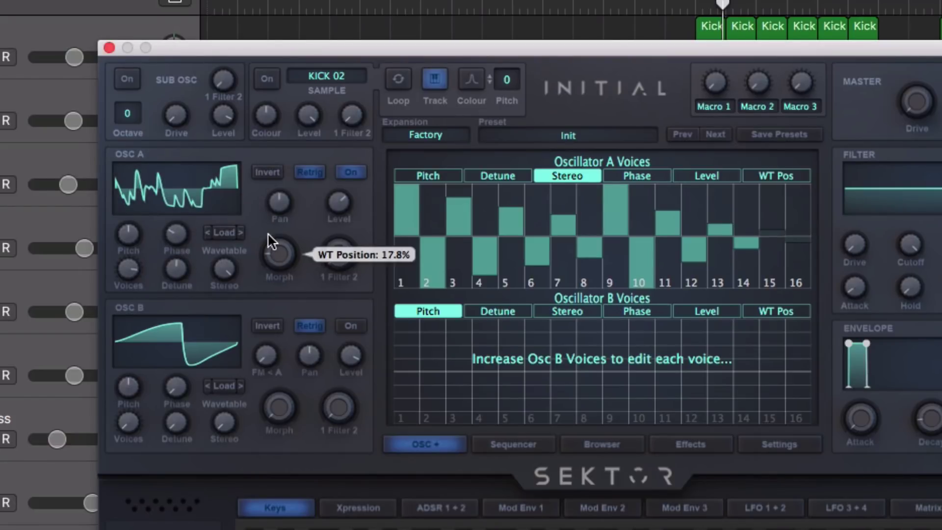
Draw an uneven per-voice phase pattern across Oscillator A's voices.
click(628, 174)
mouse_move(449, 245)
mouse_move(448, 246)
mouse_down()
mouse_move(461, 223)
mouse_move(538, 231)
mouse_move(611, 263)
mouse_move(663, 212)
mouse_move(418, 199)
mouse_move(414, 224)
mouse_move(505, 264)
mouse_up()
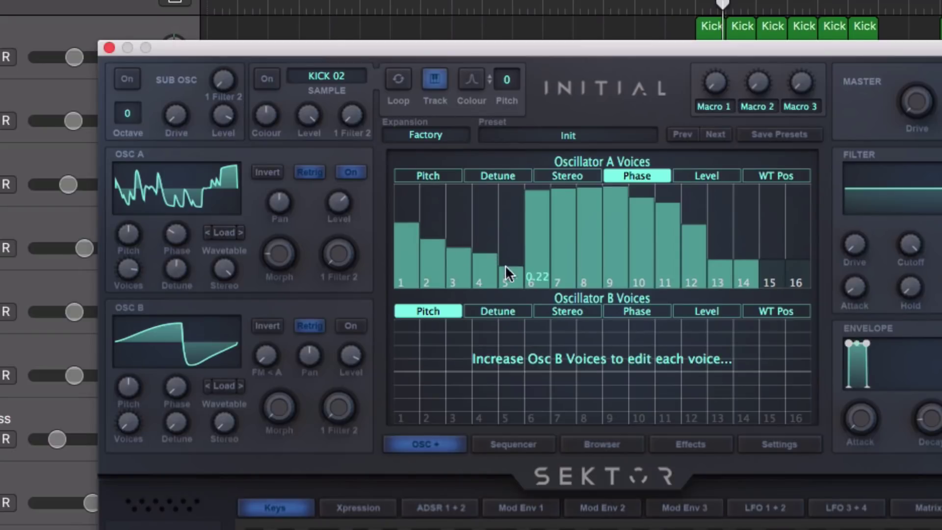
Draw varying per-voice levels for Oscillator A, with voices 2 to 4 loudest and voices 9 to 11 nearly silent.
click(706, 173)
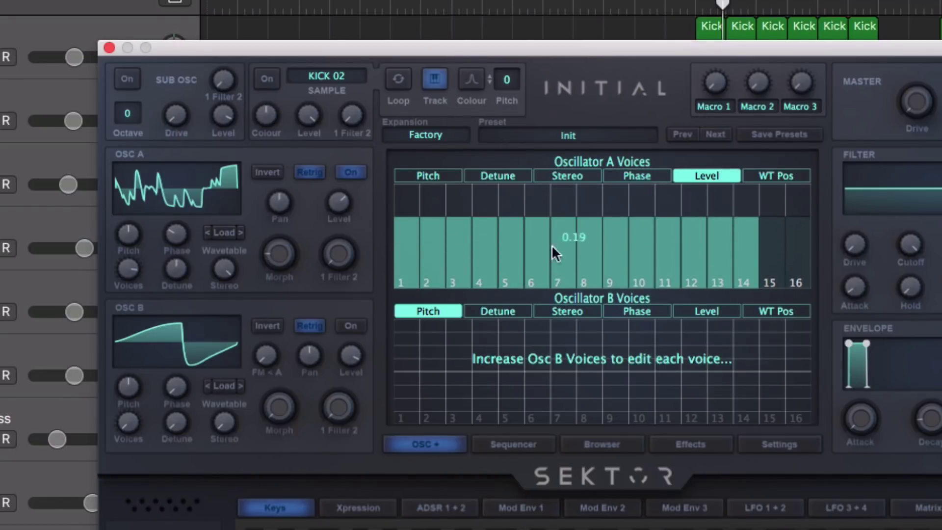
mouse_move(551, 245)
mouse_down()
mouse_move(469, 281)
mouse_move(423, 258)
mouse_move(454, 195)
mouse_move(485, 195)
mouse_up()
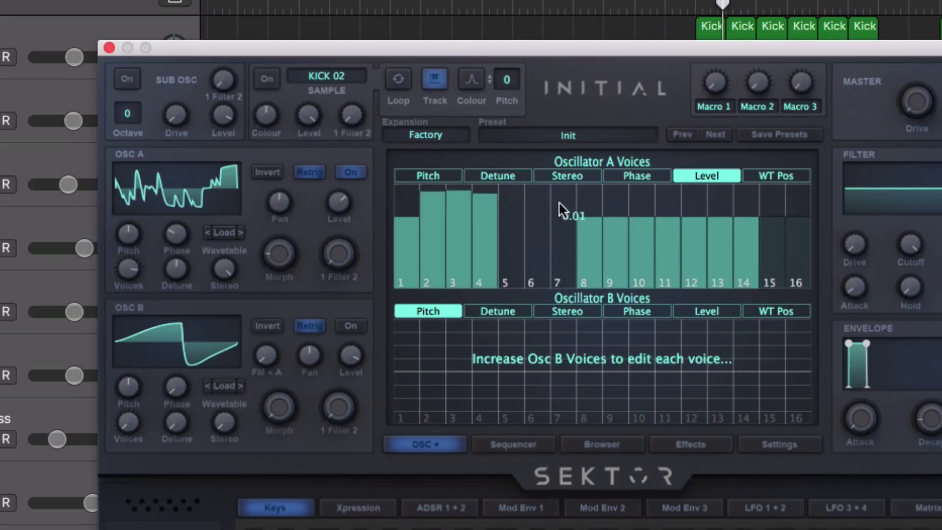
mouse_move(667, 229)
mouse_down()
mouse_move(652, 266)
mouse_move(521, 258)
mouse_move(565, 230)
mouse_up()
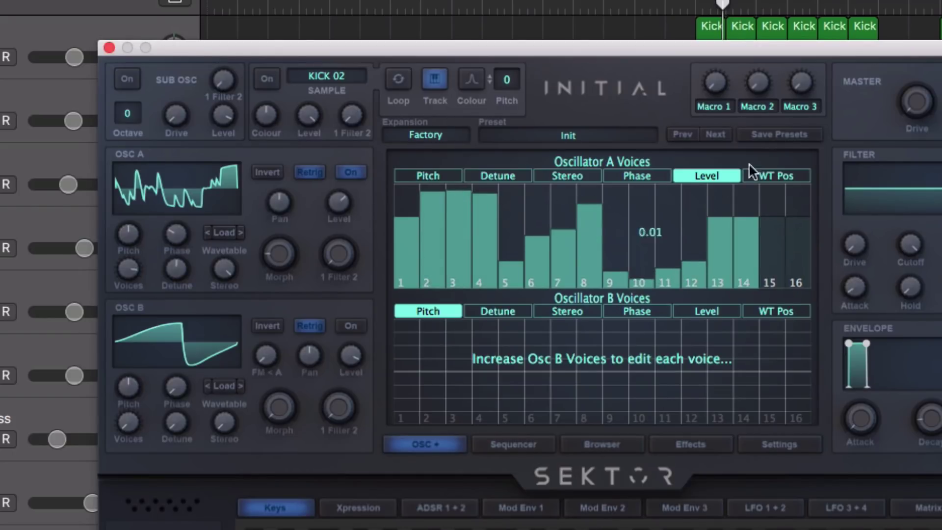
Draw varying wavetable positions for Oscillator A's voices, and raise its overall Morph to about halfway.
click(792, 182)
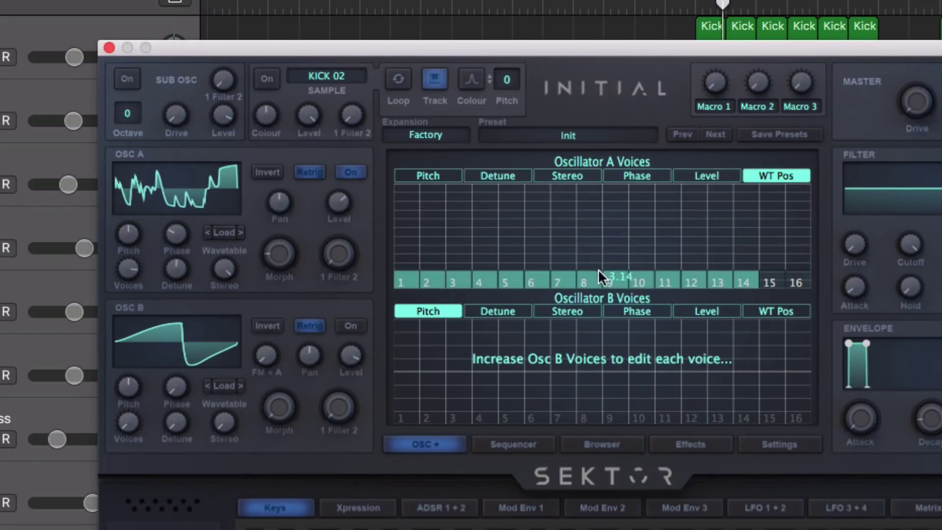
mouse_move(599, 270)
mouse_down()
mouse_move(587, 240)
mouse_move(522, 231)
mouse_up()
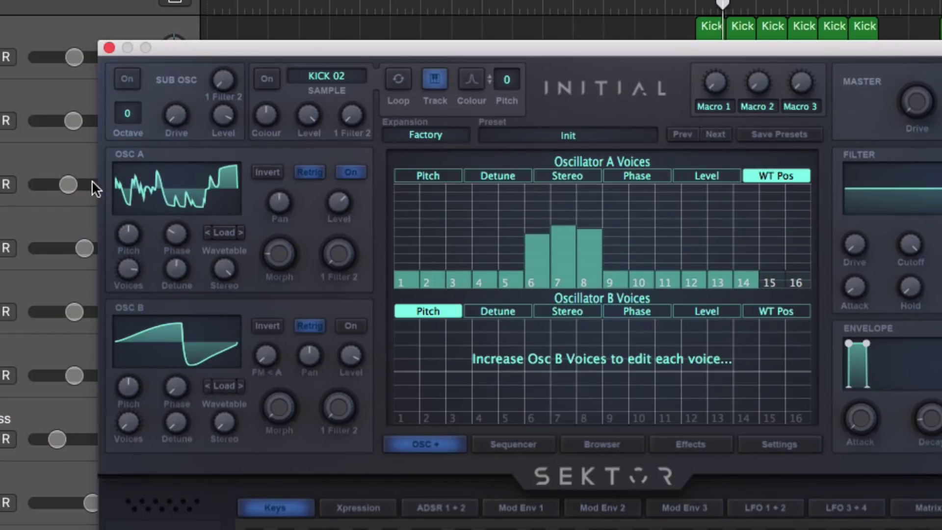
mouse_move(126, 211)
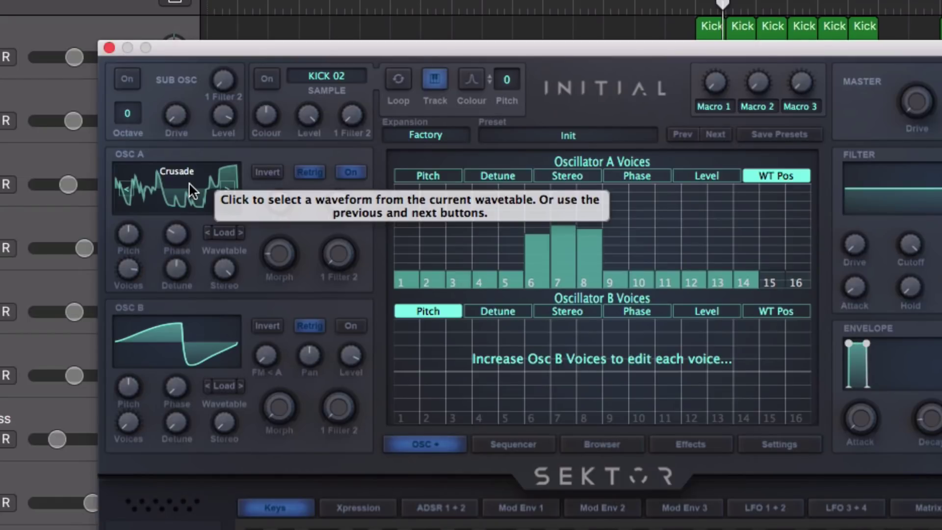
click(422, 238)
mouse_move(419, 239)
mouse_down()
mouse_move(406, 228)
mouse_move(443, 222)
mouse_move(537, 257)
mouse_move(670, 224)
mouse_move(724, 253)
mouse_move(699, 207)
mouse_move(592, 250)
mouse_move(428, 204)
mouse_move(404, 227)
mouse_move(593, 258)
mouse_move(703, 216)
mouse_move(743, 252)
mouse_move(727, 239)
mouse_move(692, 242)
mouse_up()
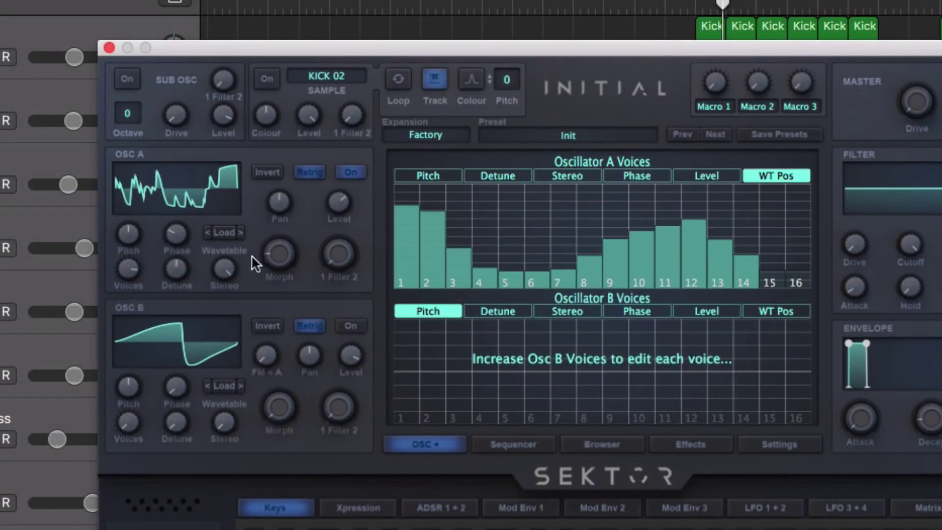
drag(279, 256, 277, 207)
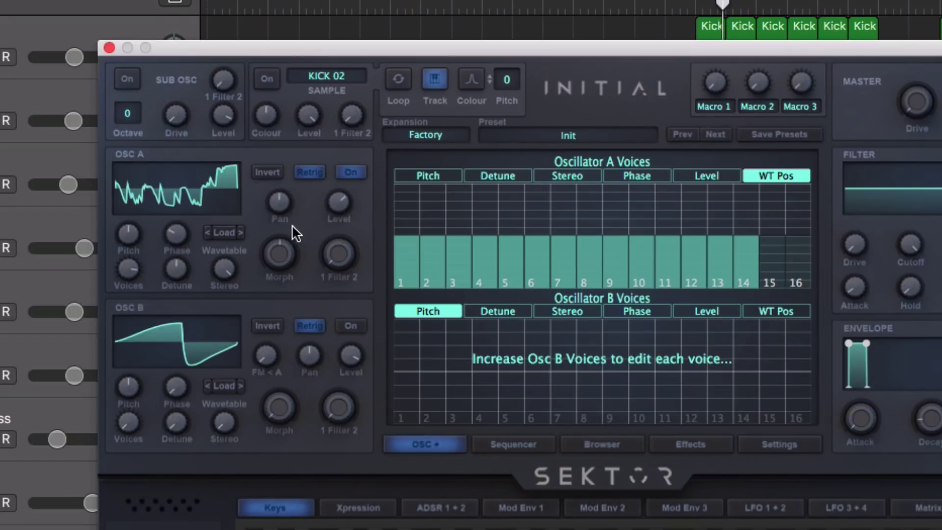
Turn on Oscillator B and lower its level to about -17 dB.
click(260, 168)
click(258, 168)
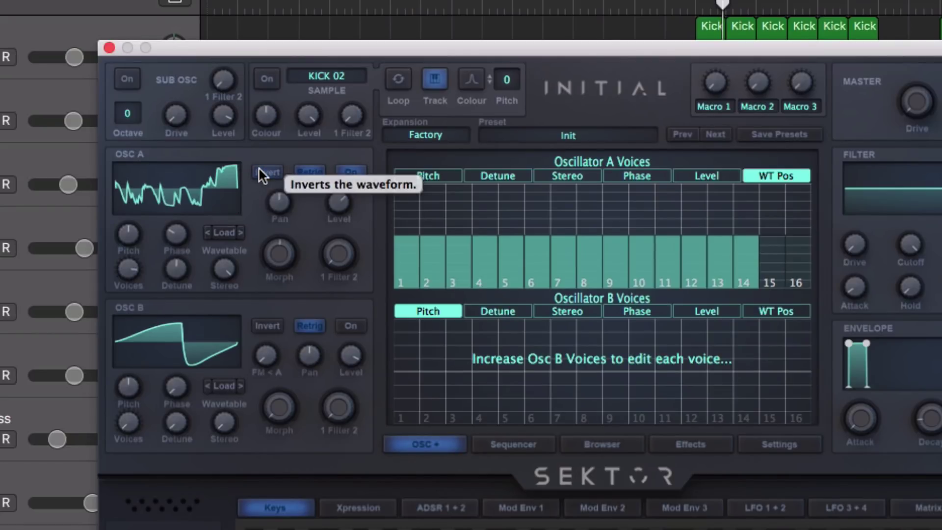
click(353, 322)
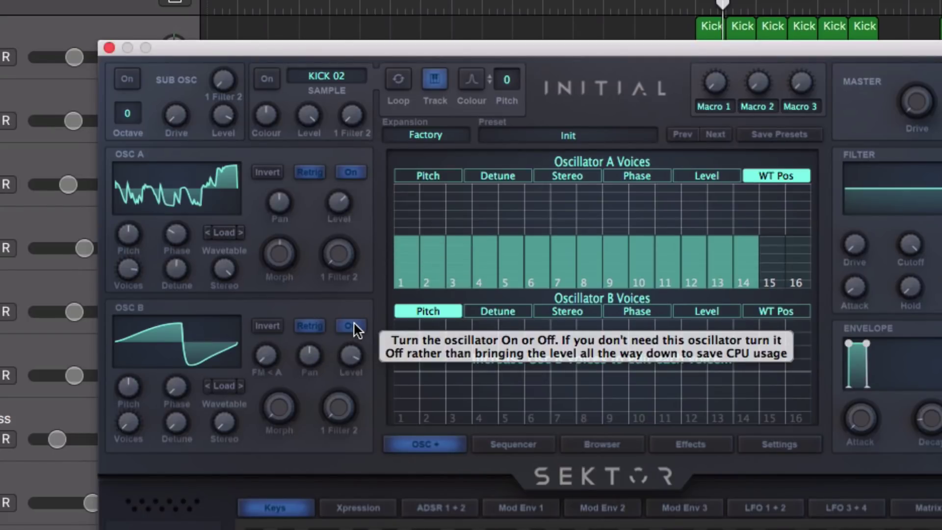
drag(358, 352, 361, 398)
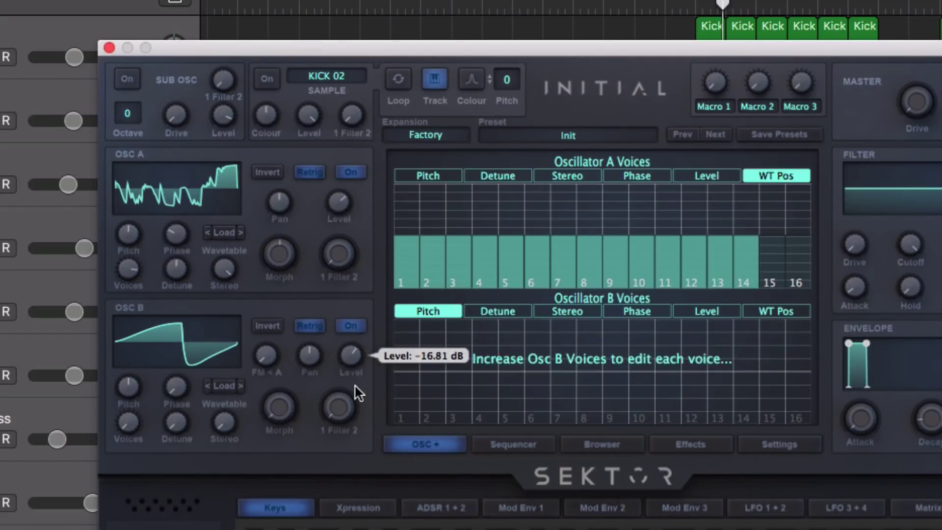
mouse_move(351, 356)
mouse_down()
mouse_move(346, 367)
mouse_move(347, 356)
mouse_up()
Apply FM modulation from Oscillator A to Oscillator B, raising the FM amount to about 30%.
click(262, 348)
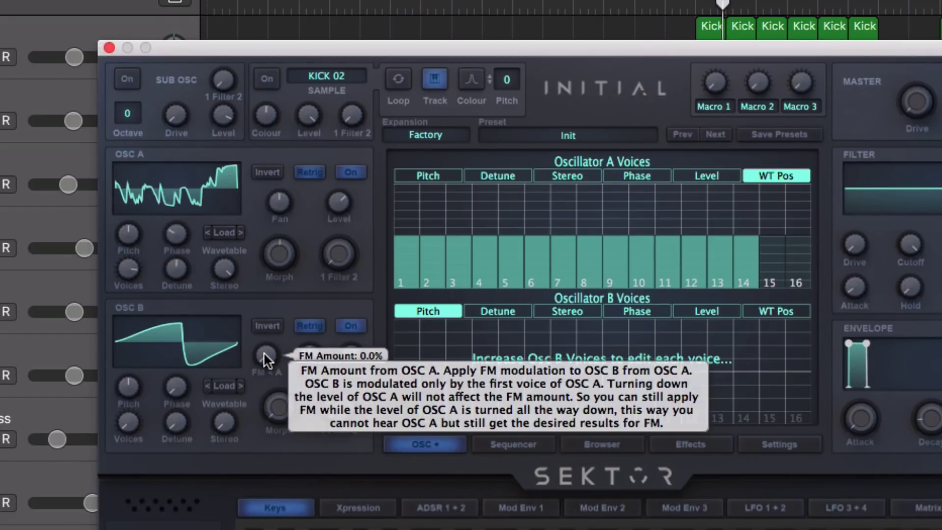
drag(264, 352, 263, 319)
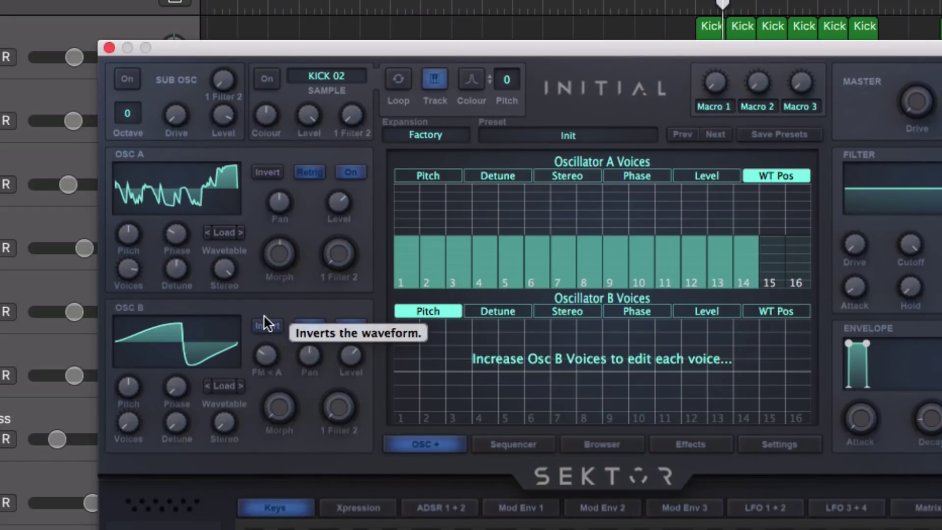
mouse_move(264, 351)
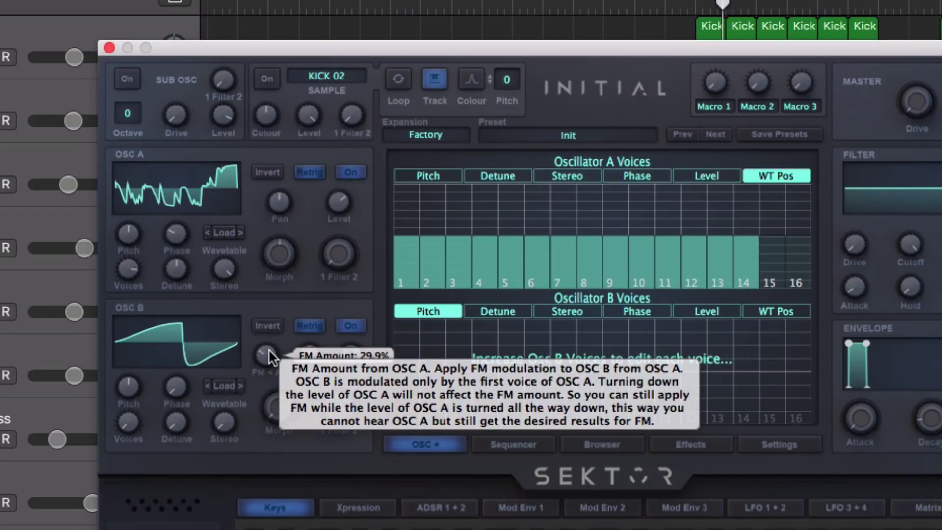
drag(269, 348, 254, 334)
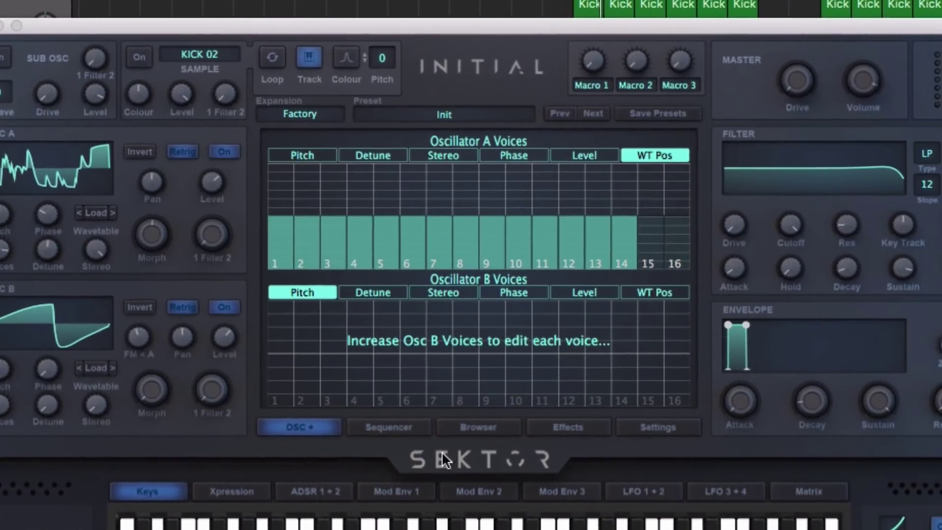
Audition the factory Leads presets Bad Cause and Anthem.
click(465, 432)
click(330, 263)
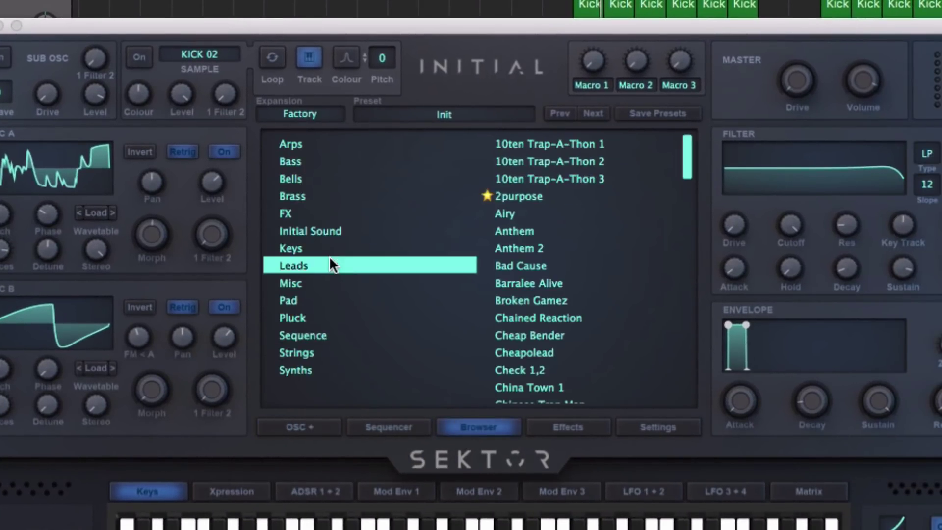
click(551, 269)
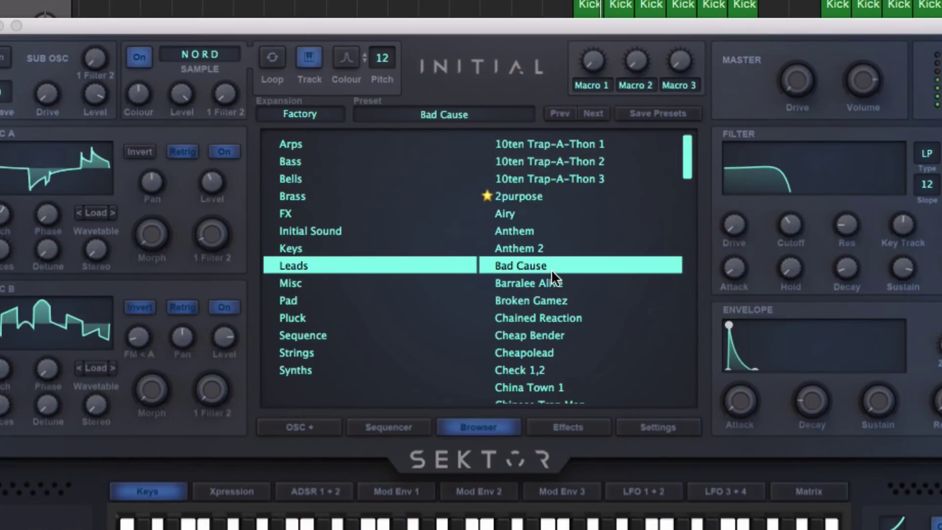
click(555, 224)
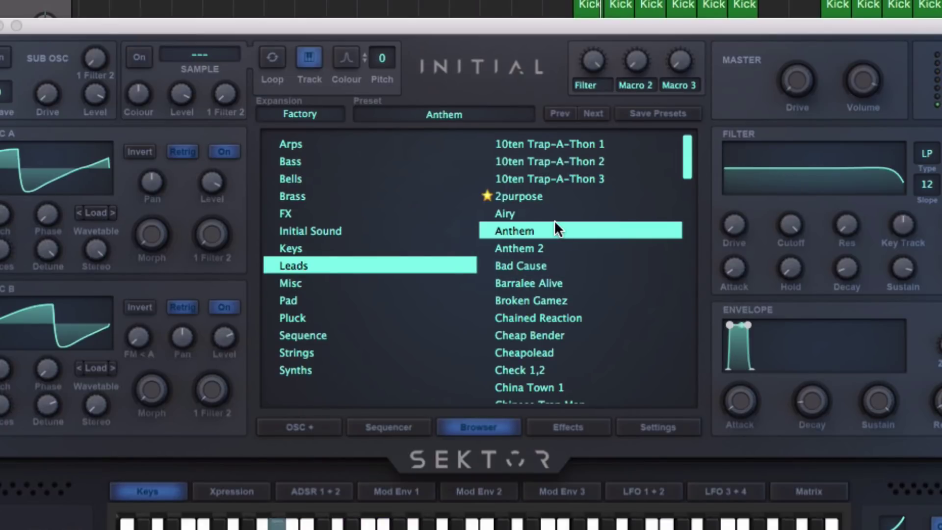
Audition the Leads presets Dryve In, Edm Trap Drop 1 and Edm Trap Saw 1, and load Draxicon.
scroll(560, 278, down, 5)
click(560, 282)
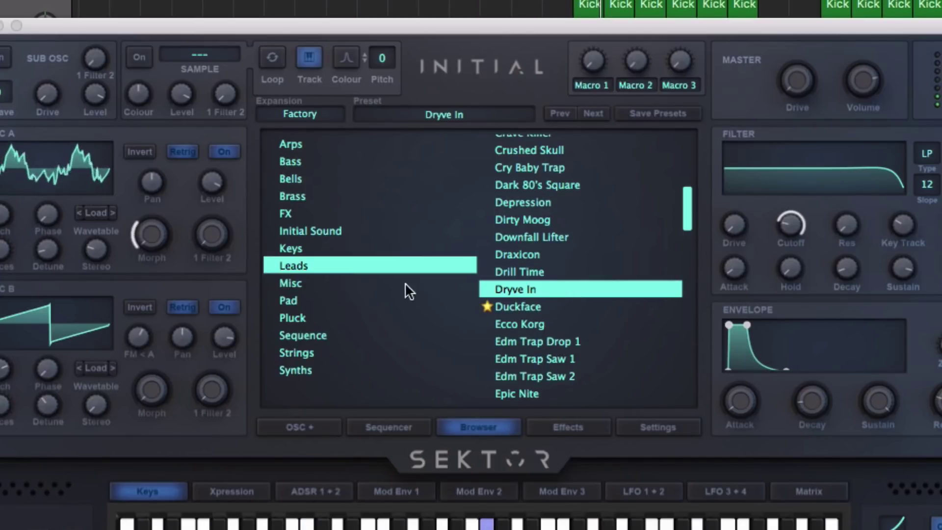
click(542, 340)
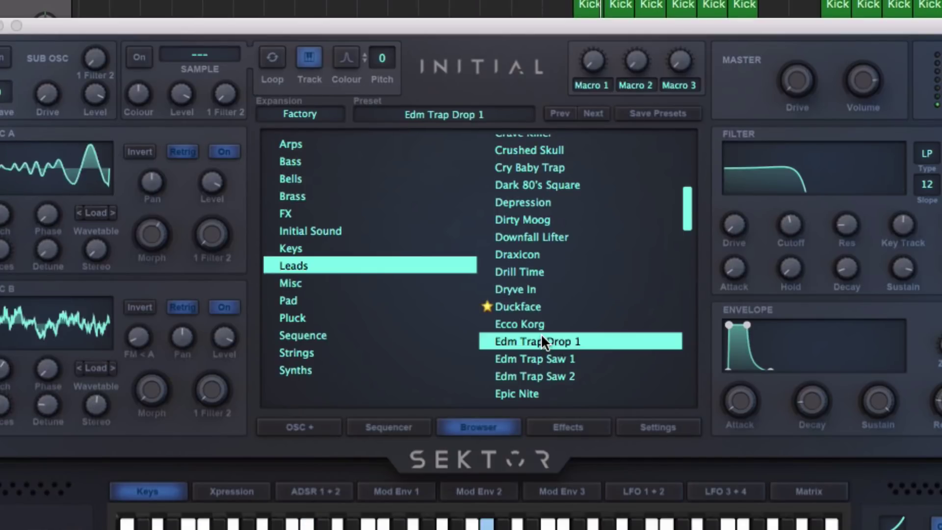
click(541, 363)
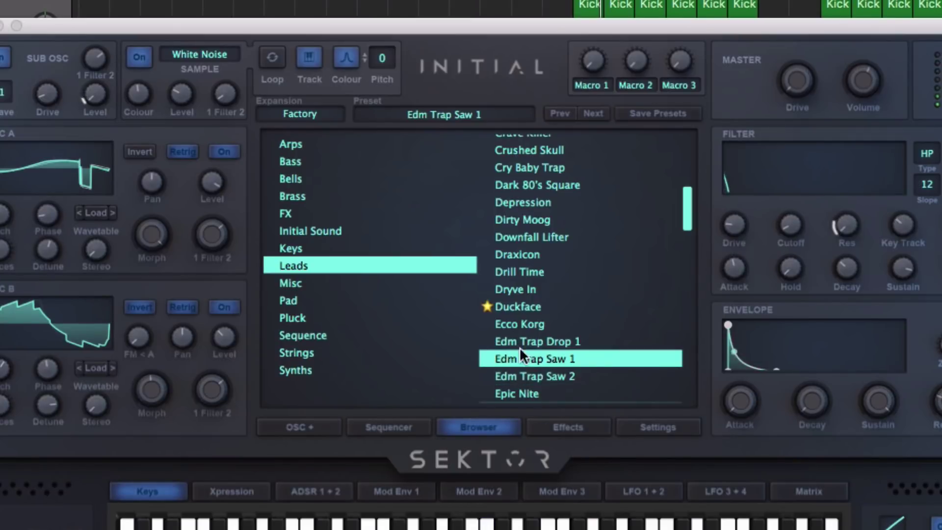
click(531, 253)
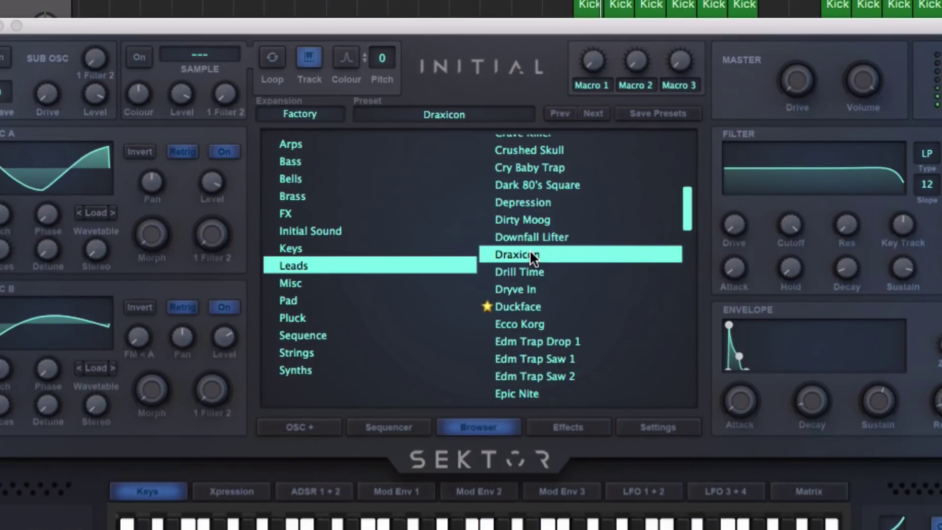
Place single-step sequencer notes at -12 on steps 6 and 14, at -10 on steps 11 and 16, and at -9 on step 11.
click(399, 430)
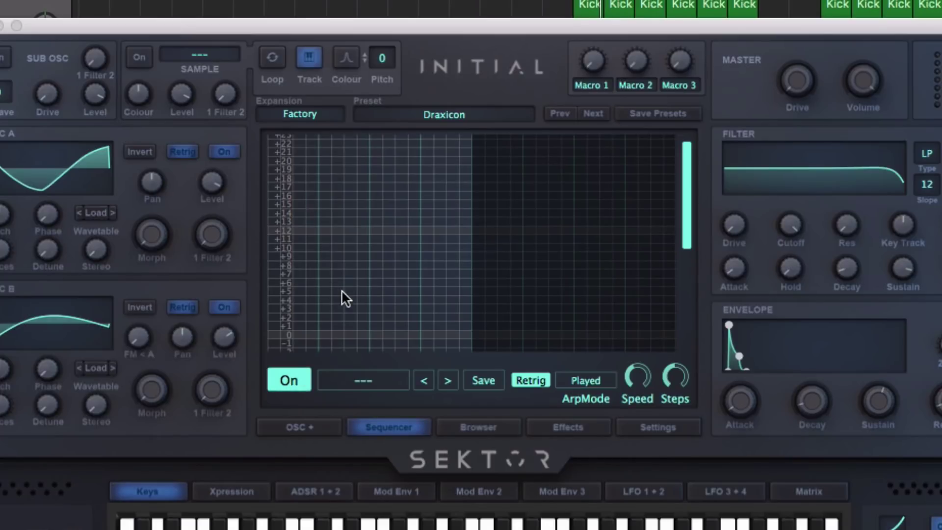
scroll(342, 290, down, 10)
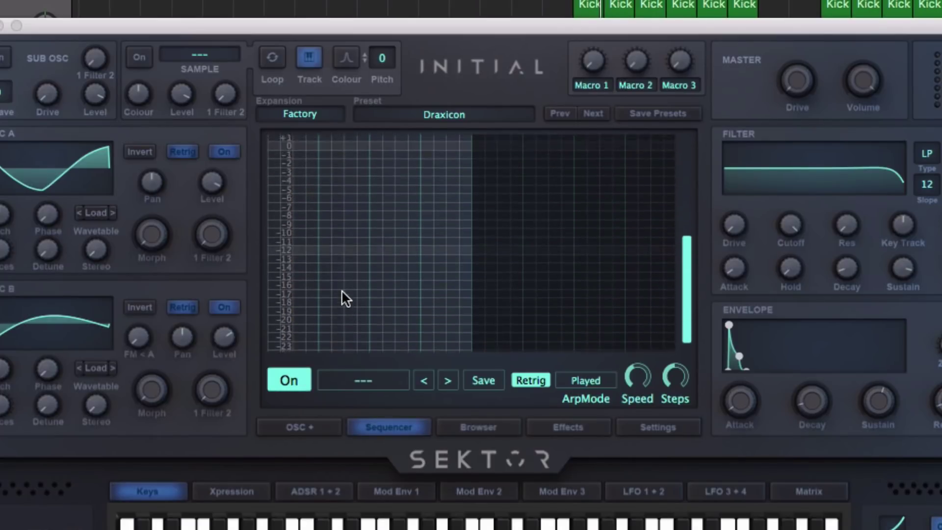
scroll(341, 299, down, 1)
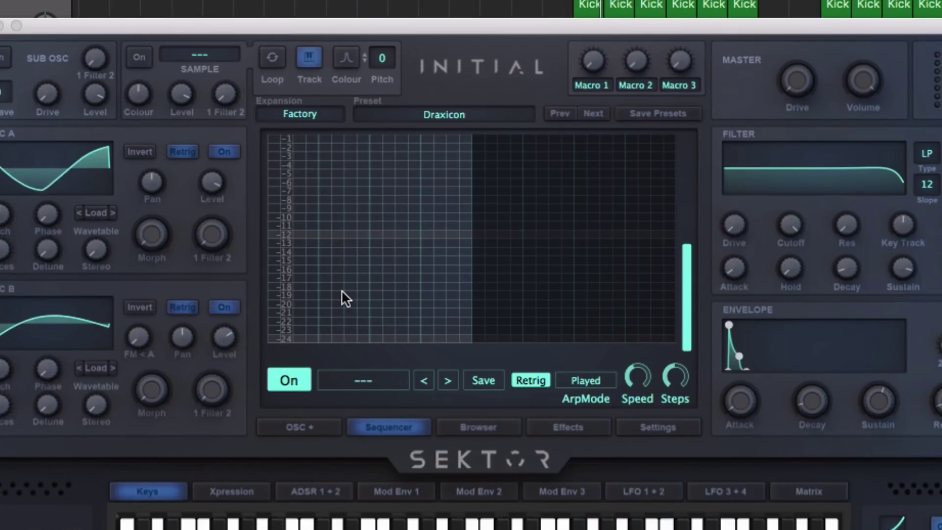
click(337, 234)
click(401, 217)
click(401, 208)
click(441, 234)
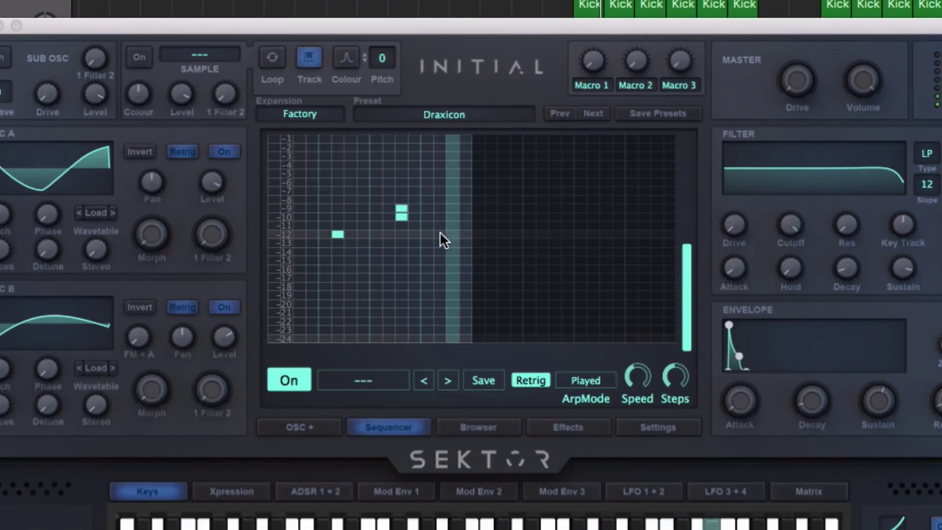
click(464, 216)
Move the sequencer's -9 note to step 8 and lengthen it to two steps, and add a two-step note at -12 from step 3.
click(402, 208)
click(363, 208)
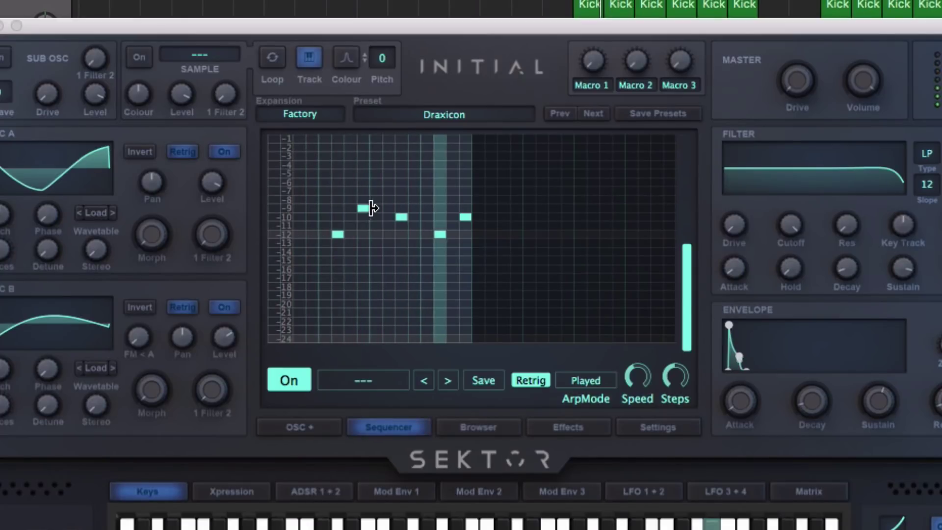
drag(371, 208, 383, 210)
click(299, 234)
drag(313, 236, 322, 236)
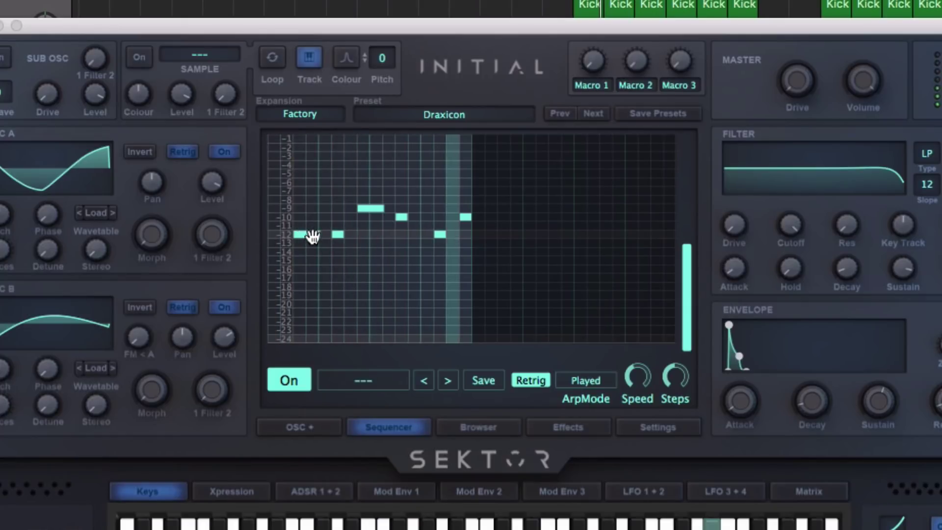
Add a two-step sequencer note at -16 from step 12, and shorten the sequence to 15 steps.
click(416, 269)
click(415, 269)
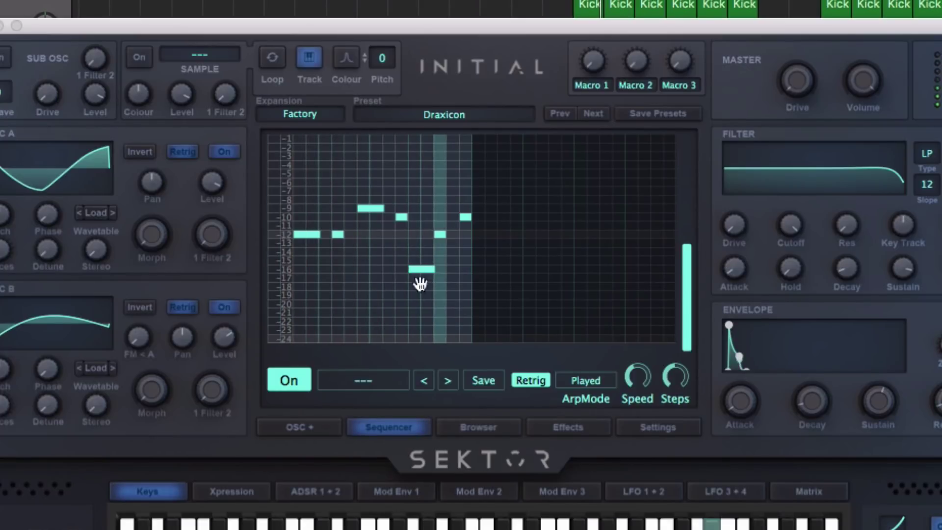
drag(635, 375, 675, 372)
mouse_move(676, 374)
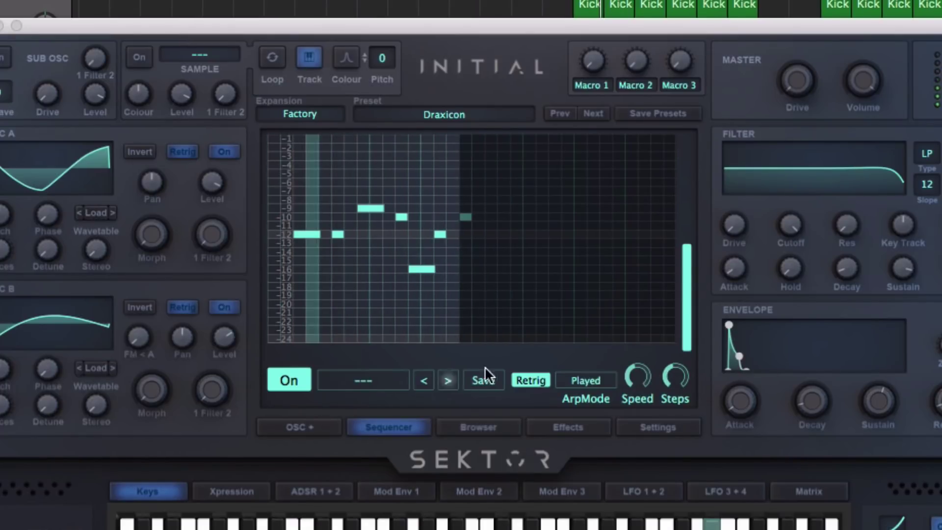
Load the factory sequencer preset Ping Pong and step forward through Porter and Ragera to Reddydose.
click(373, 381)
mouse_move(404, 388)
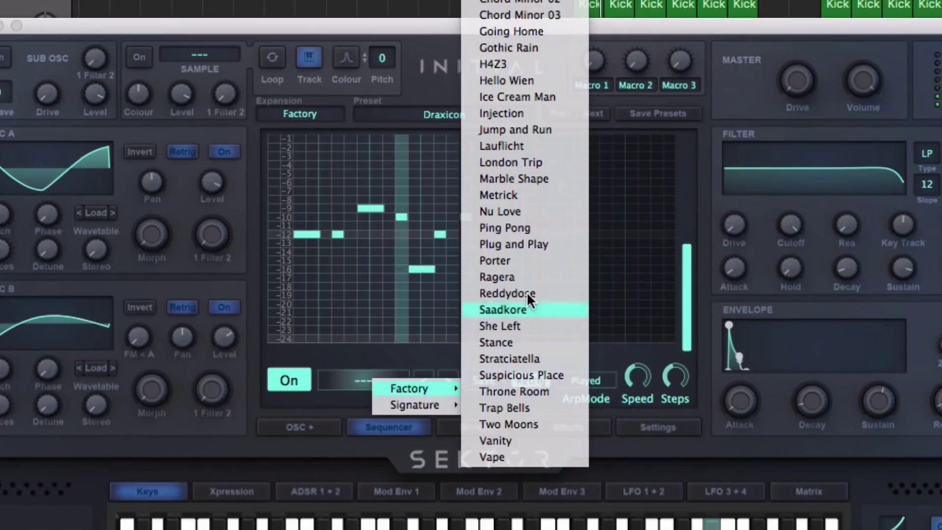
click(519, 227)
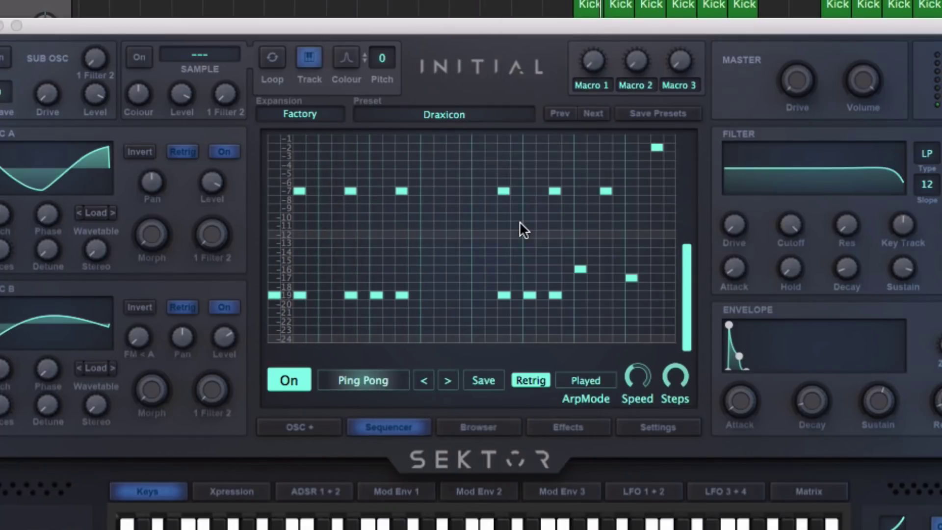
click(448, 383)
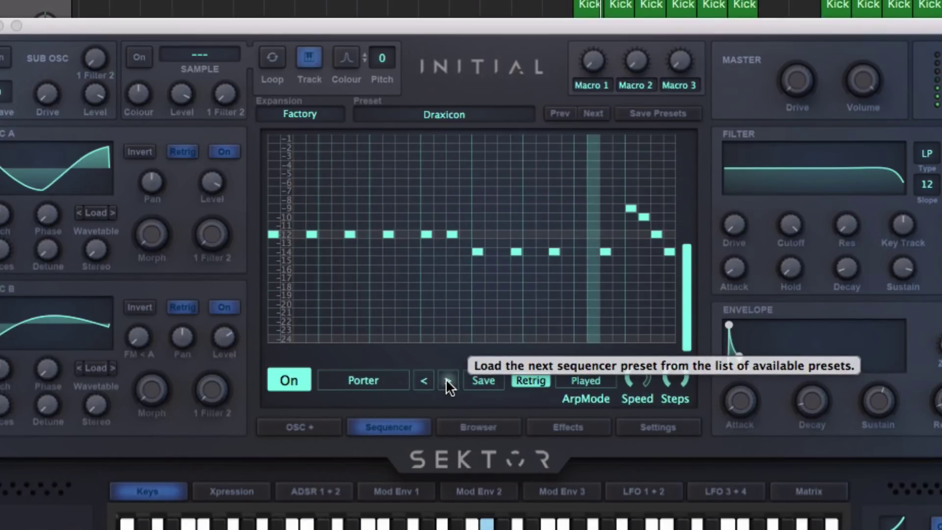
click(446, 380)
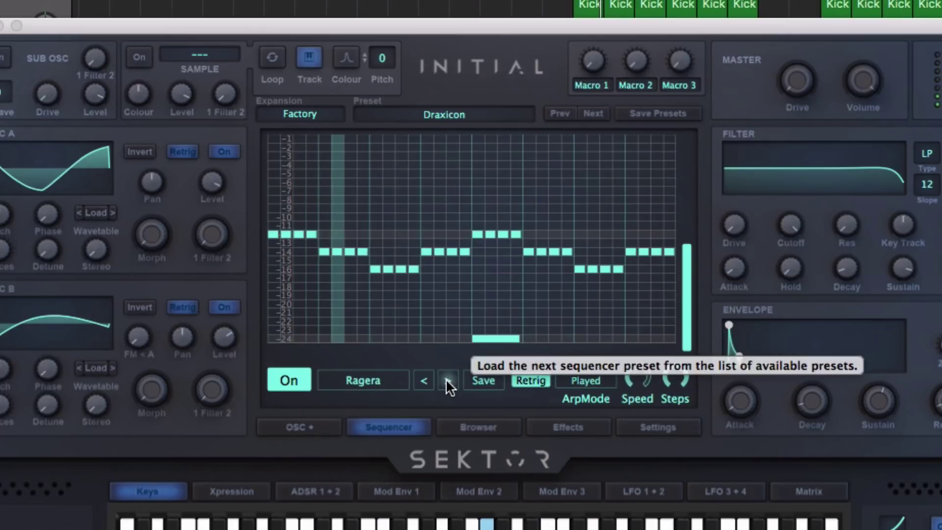
click(446, 381)
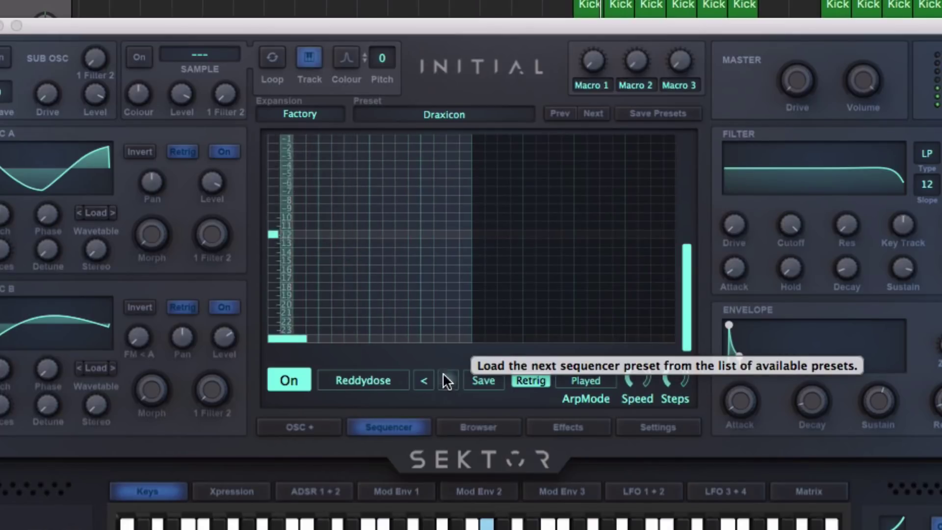
Edit the Reddydose pattern by moving its highest note down to +1, and load the Saadkore sequencer preset.
scroll(348, 274, up, 6)
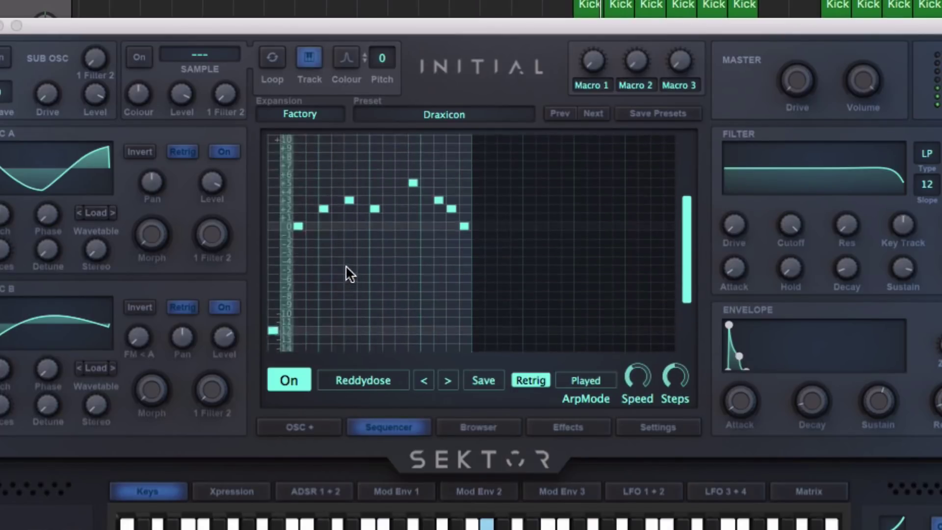
scroll(350, 274, up, 3)
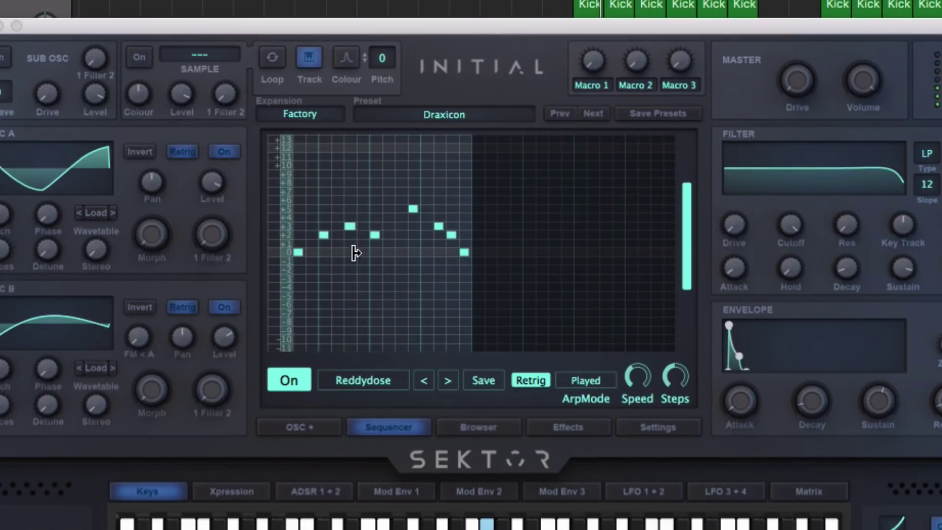
drag(353, 252, 373, 252)
click(413, 209)
click(414, 243)
click(448, 381)
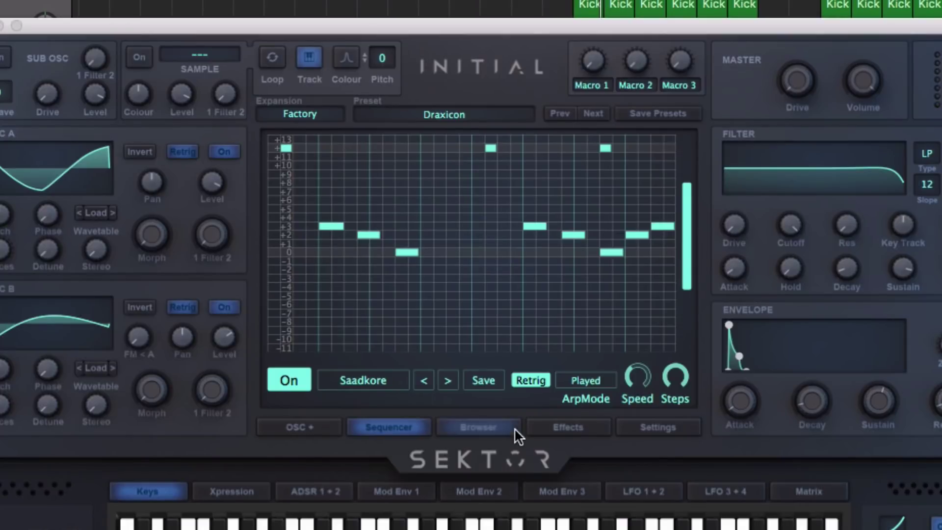
Return to the preset browser and load the Leads preset Edm Trap Saw 1.
click(475, 425)
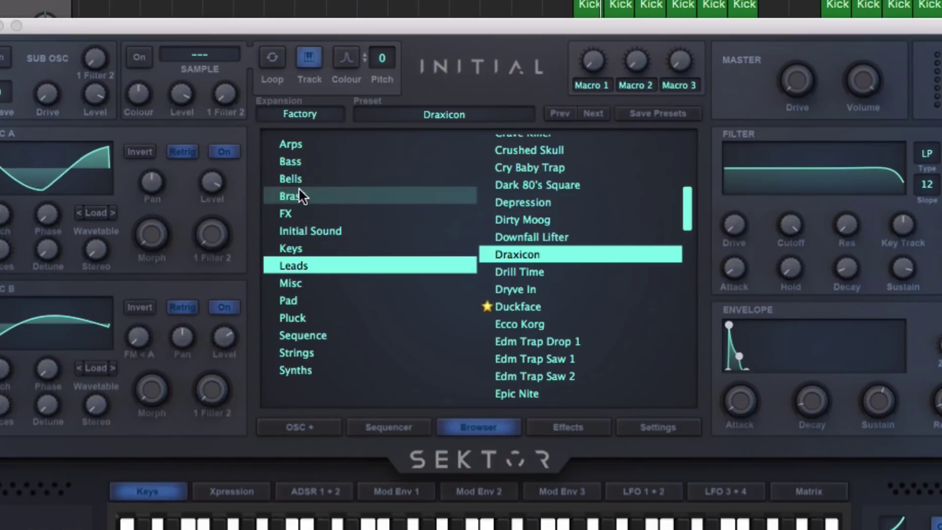
click(559, 428)
click(403, 429)
click(469, 428)
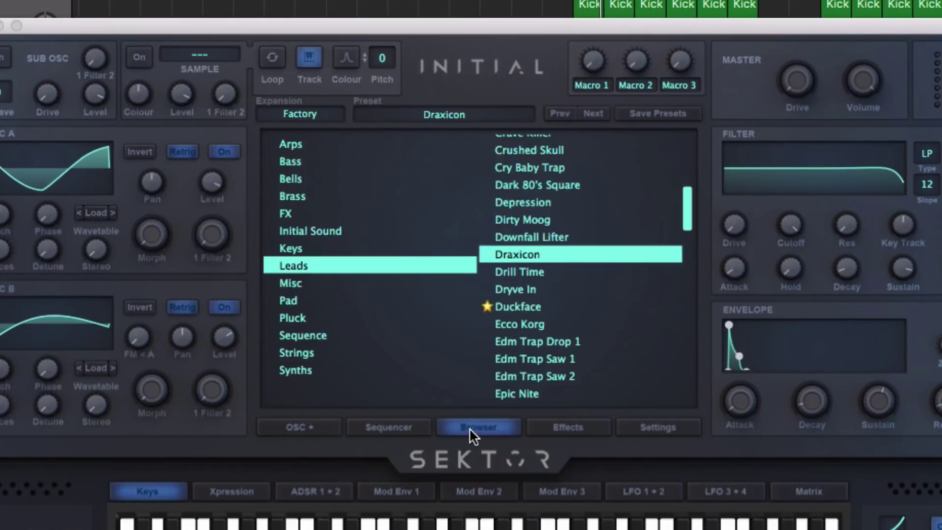
click(529, 355)
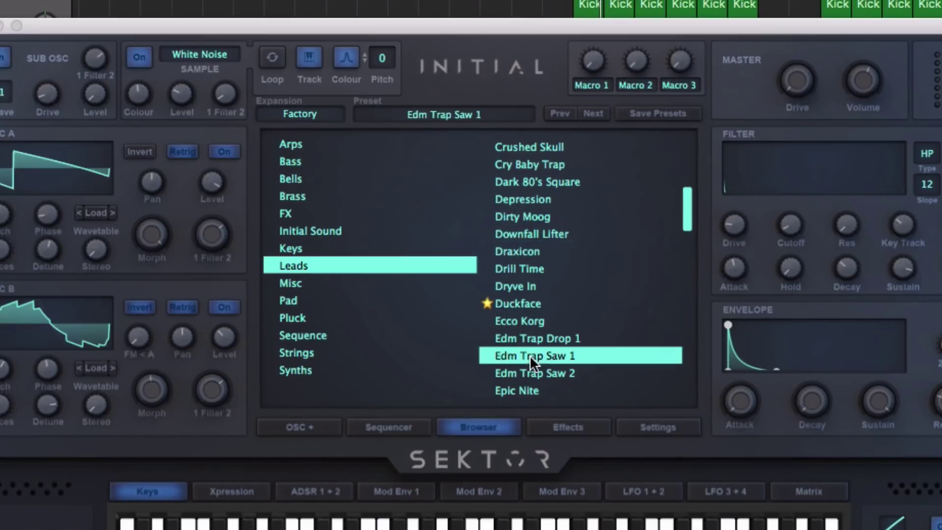
Look through the Strings presets and load Common Sense from the Pluck category.
click(307, 353)
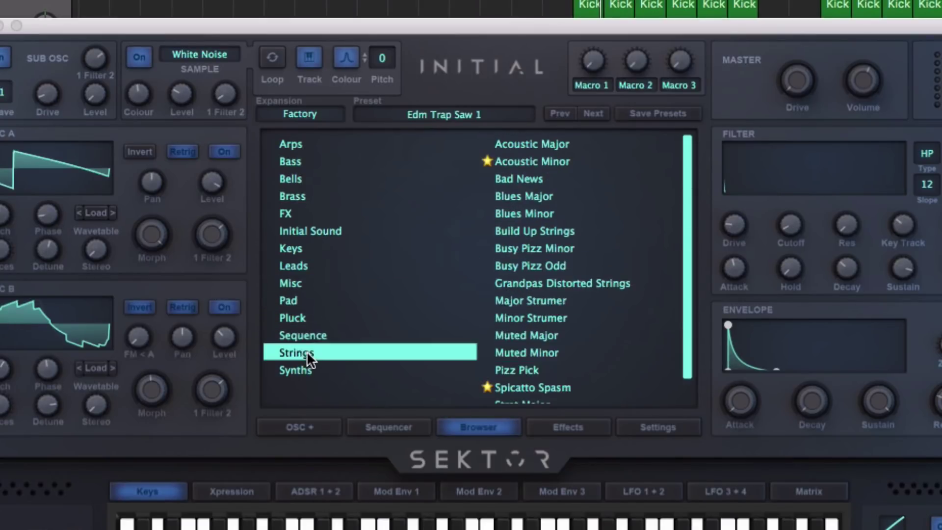
click(302, 318)
click(564, 319)
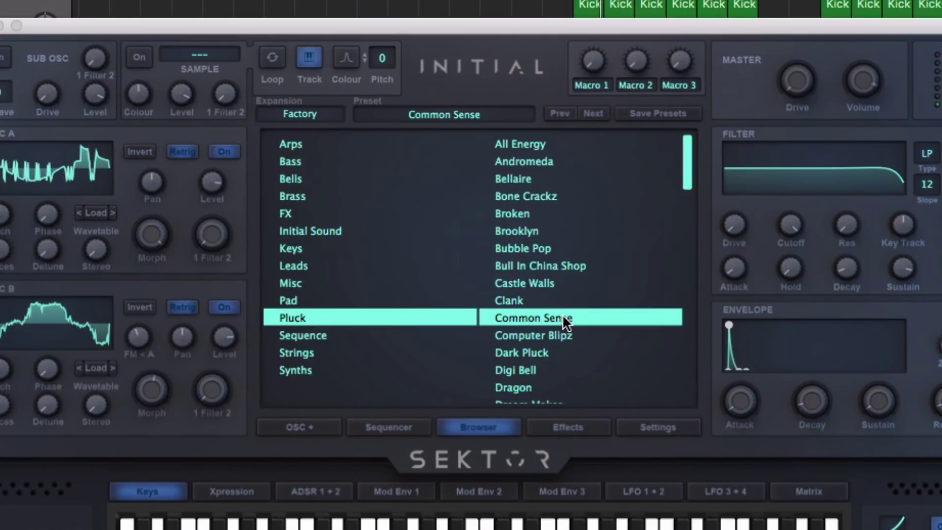
Open the effects, enable Trance Gate in Effect Rack 1, disable Delay, Chorus and Reverb, and show the Trance Gate settings.
click(586, 426)
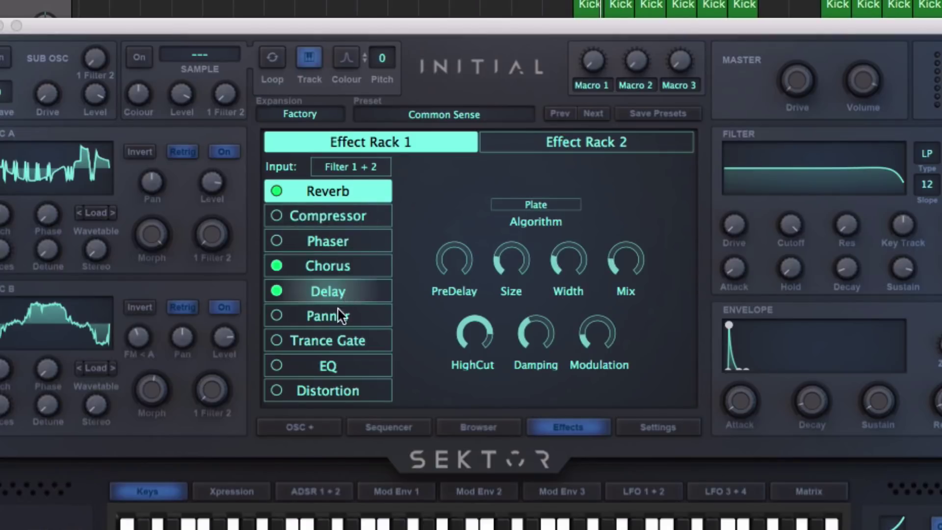
click(280, 340)
click(277, 292)
click(276, 265)
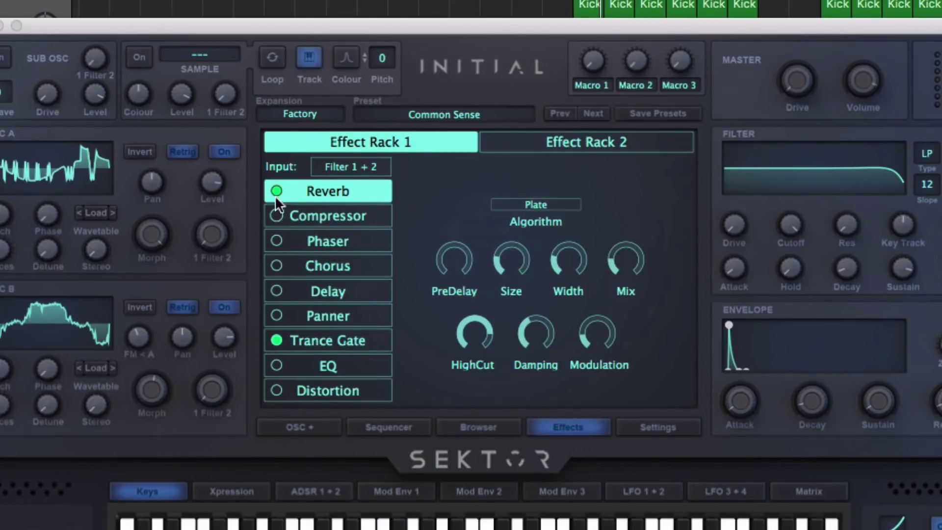
click(276, 191)
click(321, 339)
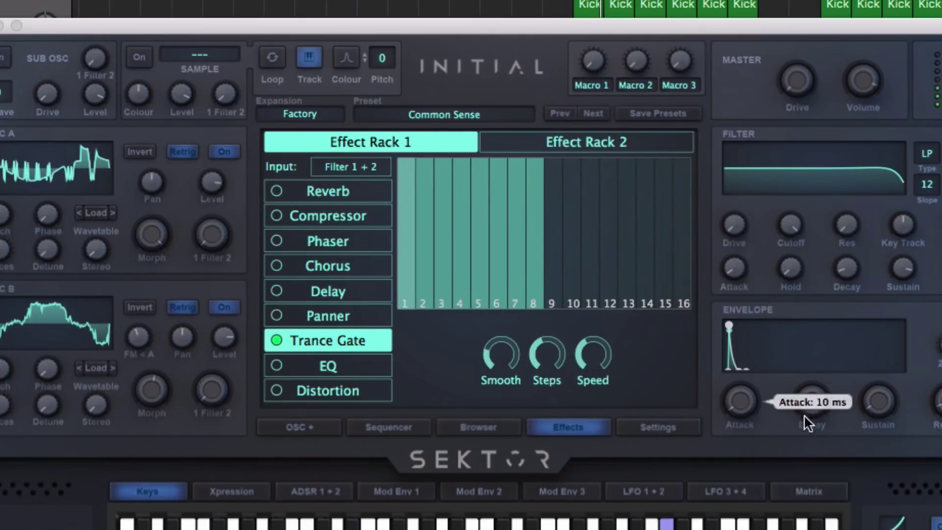
Raise the decay and sustain of the main envelope so the pluck holds its level while a note is held.
drag(813, 401, 812, 341)
drag(878, 401, 870, 269)
drag(812, 402, 814, 416)
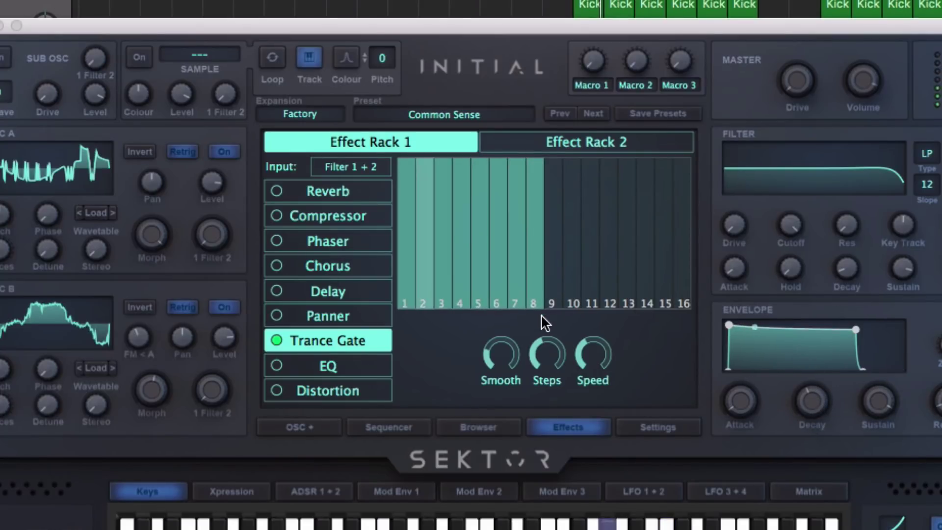
Shape the Trance Gate pattern by zeroing steps 2 and 4, keeping 3 and 5 full, and lowering steps 6, 7 and 8 to partial levels.
click(423, 298)
mouse_move(449, 299)
mouse_down()
mouse_move(482, 304)
mouse_move(484, 319)
mouse_move(444, 267)
mouse_up()
drag(440, 194, 442, 160)
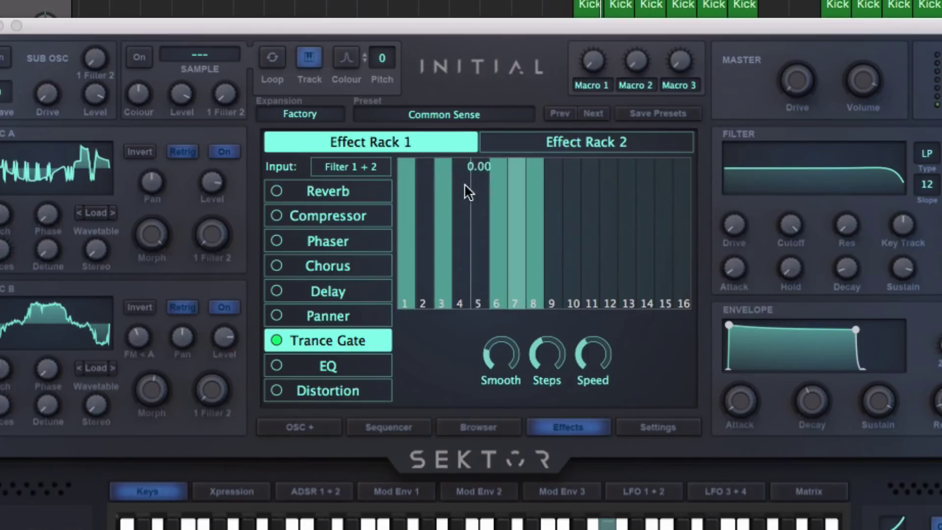
mouse_move(479, 192)
mouse_down()
mouse_move(485, 153)
mouse_move(517, 336)
mouse_move(519, 288)
mouse_up()
drag(528, 257, 531, 226)
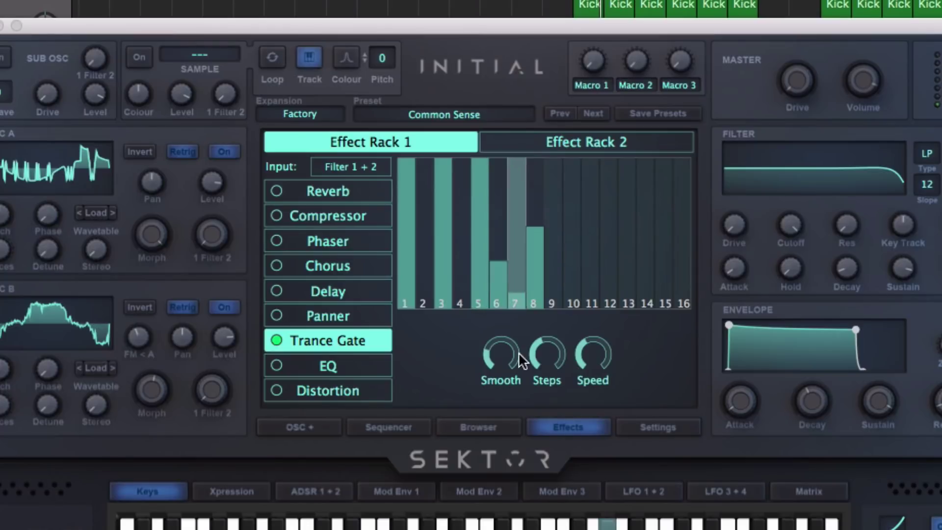
Try different Smooth, Steps and Speed amounts on the Trance Gate.
drag(519, 352, 496, 329)
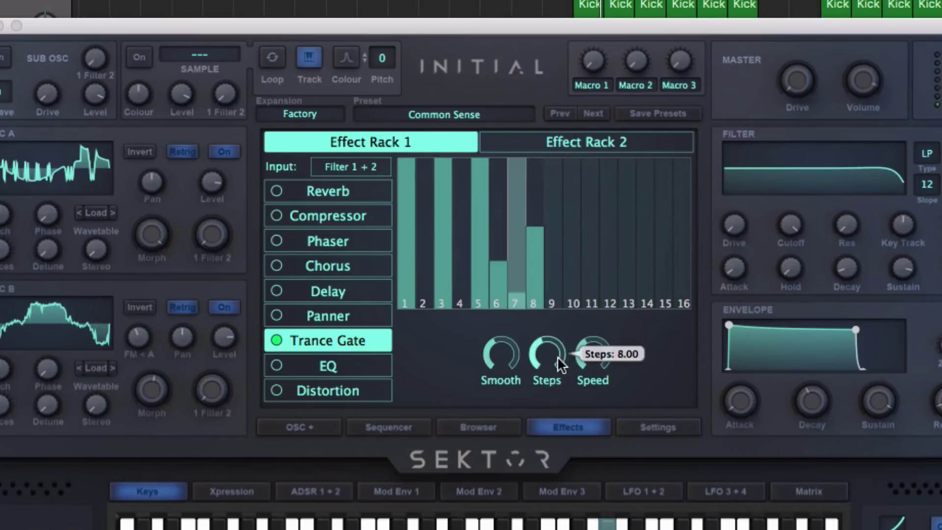
drag(557, 356, 555, 299)
drag(600, 357, 538, 407)
drag(575, 375, 575, 378)
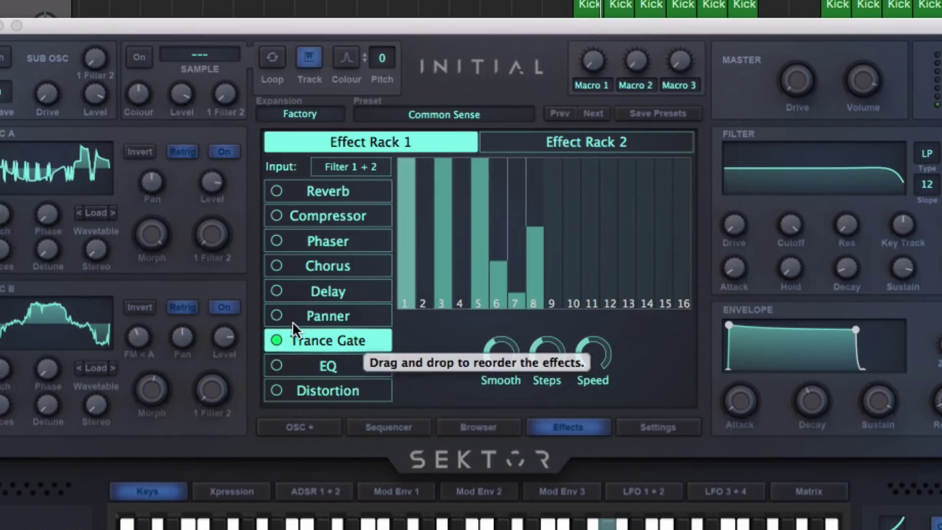
Enable the Panner in Effect Rack 1 and set its rate to 1/4.
click(277, 314)
click(313, 312)
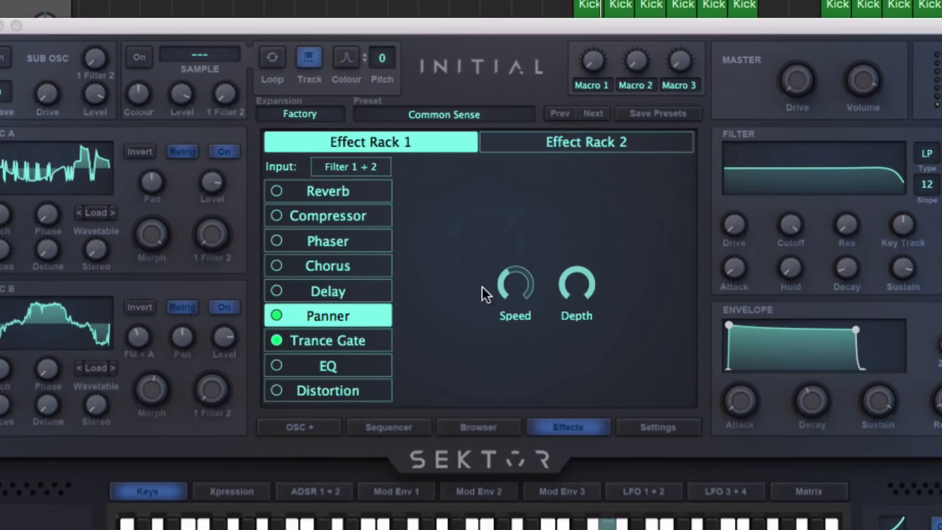
mouse_move(520, 276)
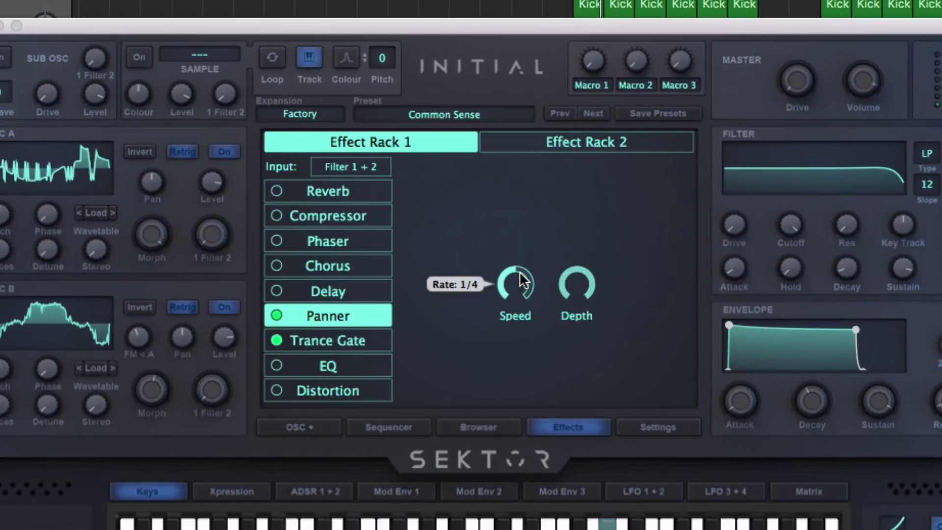
Enable the Compressor in Effect Rack 1, raise its makeup gain and lower its threshold.
click(278, 216)
click(328, 216)
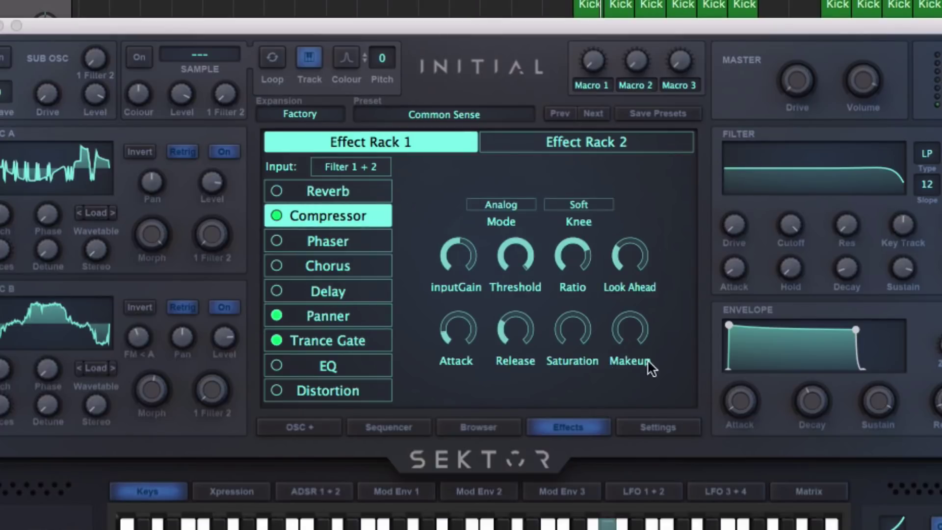
drag(626, 325, 620, 299)
drag(508, 262, 510, 330)
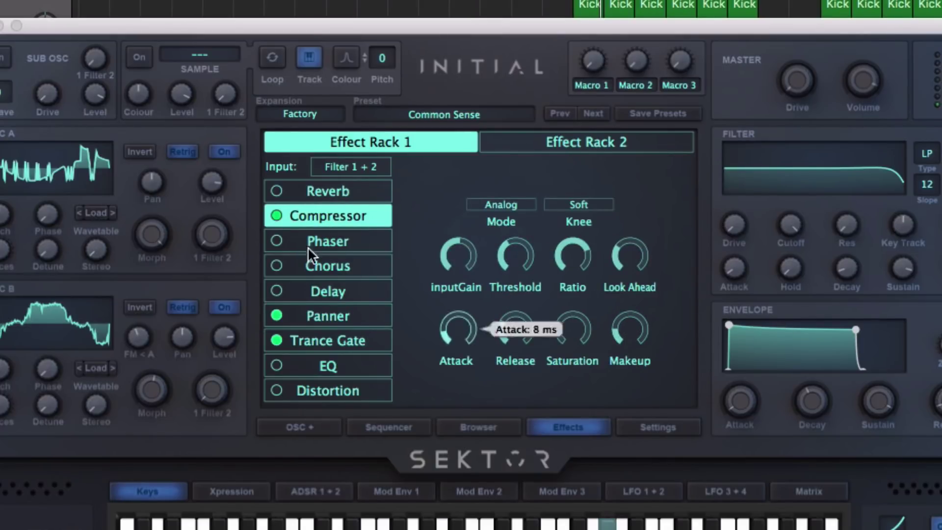
Enable Delay, Phaser, Reverb and Chorus in Effect Rack 1 and view the Chorus and Delay settings.
click(277, 291)
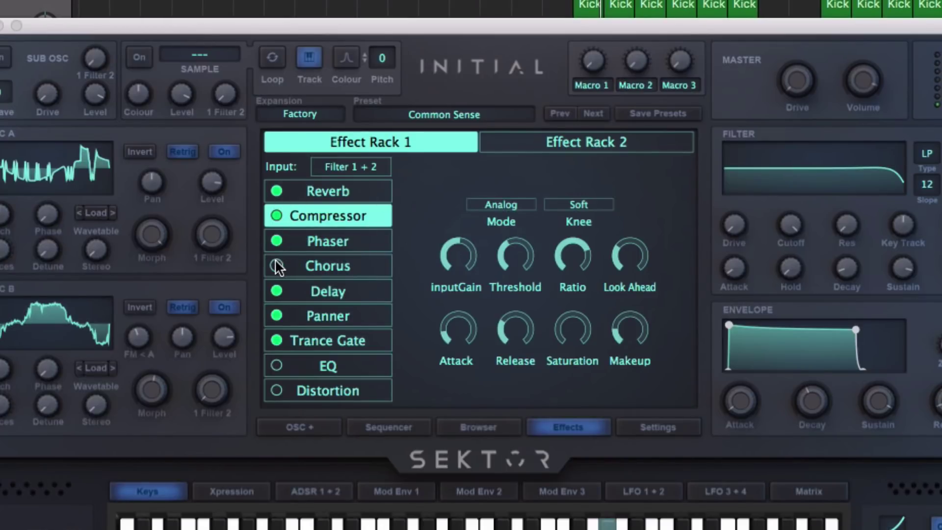
click(325, 265)
click(325, 285)
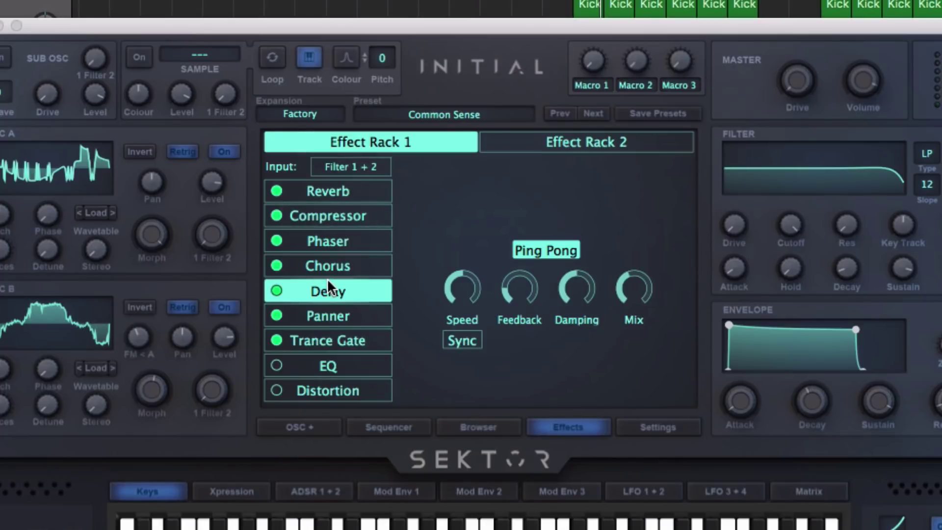
Enable the Distortion, raise its amount and move it to the start of the effect chain.
click(277, 390)
click(321, 387)
drag(514, 308, 513, 259)
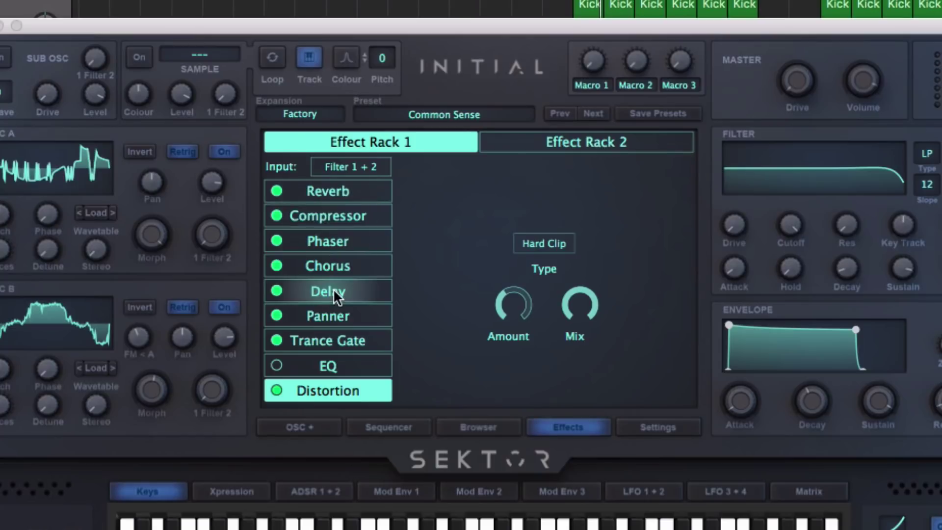
drag(329, 387, 339, 192)
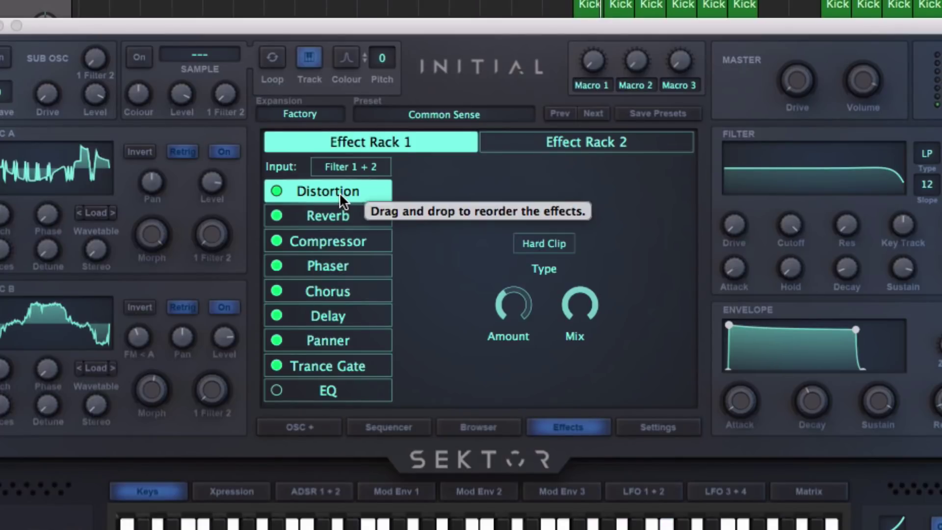
Set the Reverb mix to 52.0% and reorder the chain with Trance Gate after Distortion, Chorus before Phaser, and Compressor after Panner.
click(326, 208)
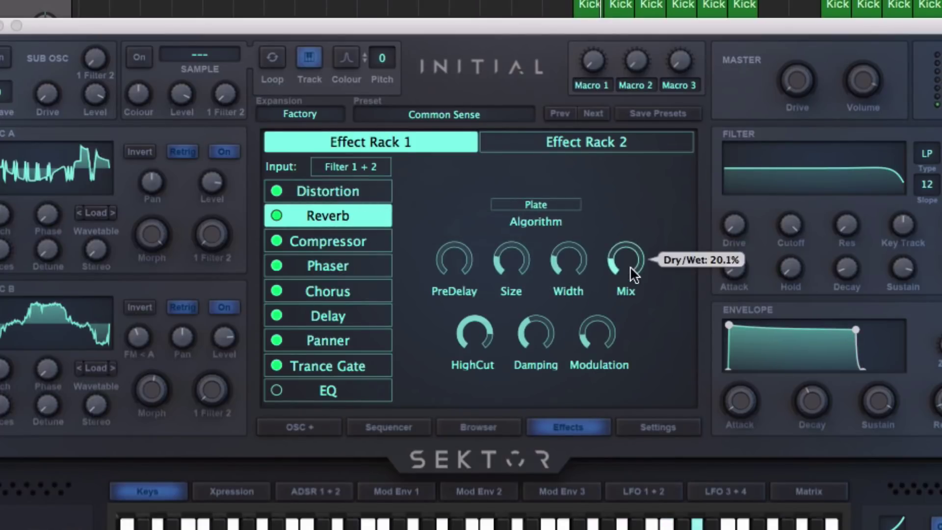
drag(630, 266, 630, 226)
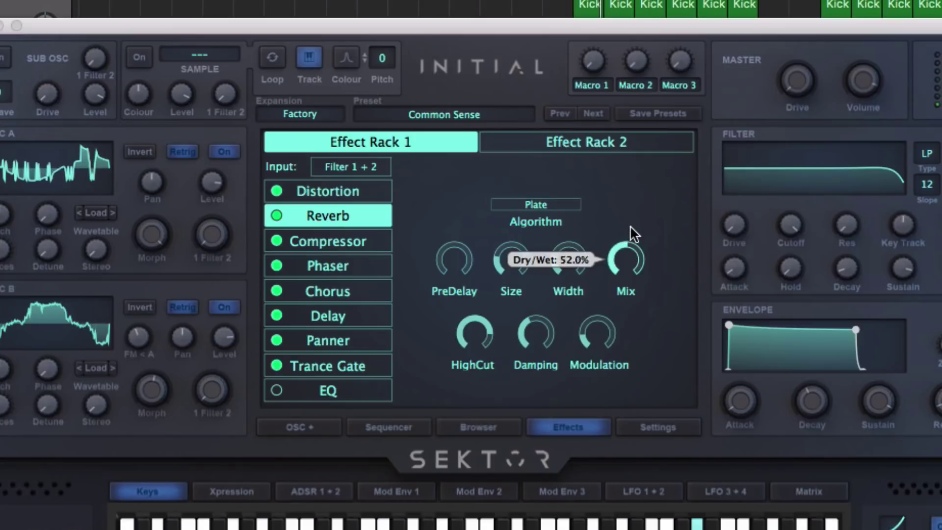
click(336, 240)
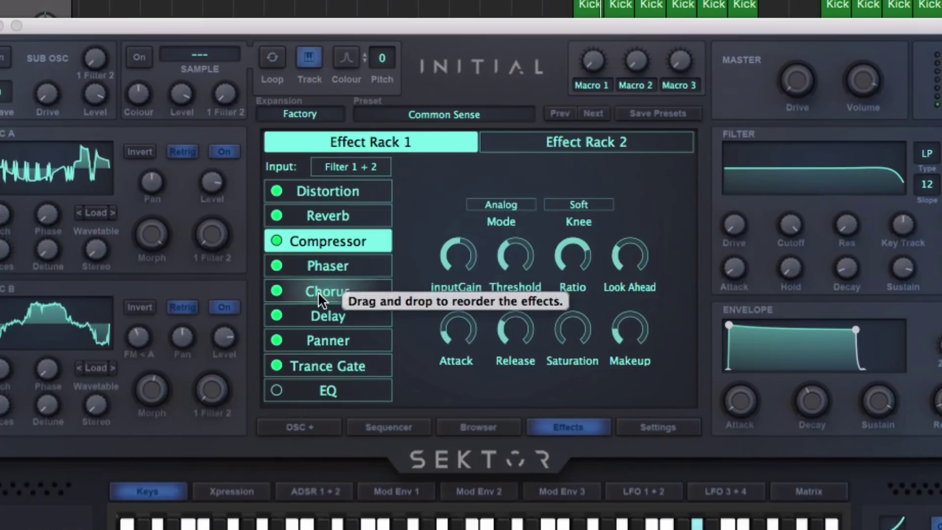
drag(319, 292, 326, 220)
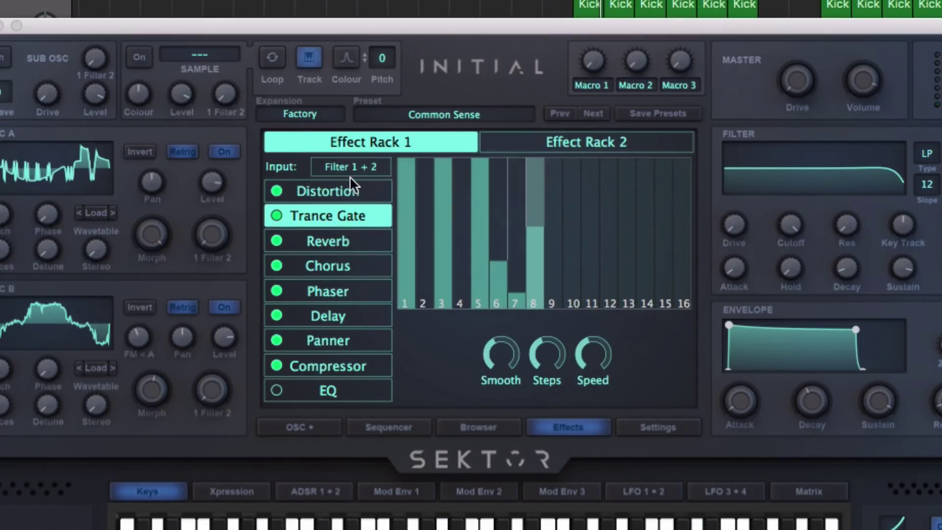
Disable every effect in Effect Rack 1 except the Reverb.
click(285, 241)
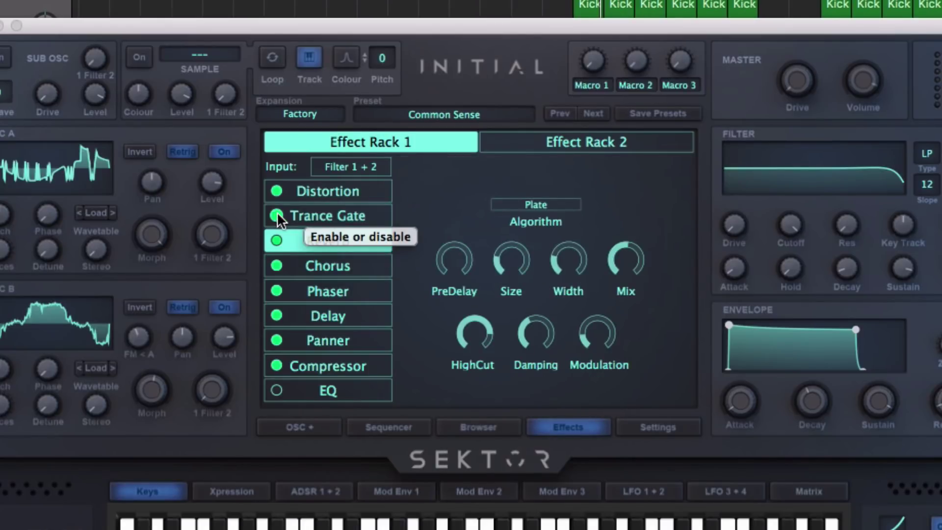
click(277, 216)
click(276, 191)
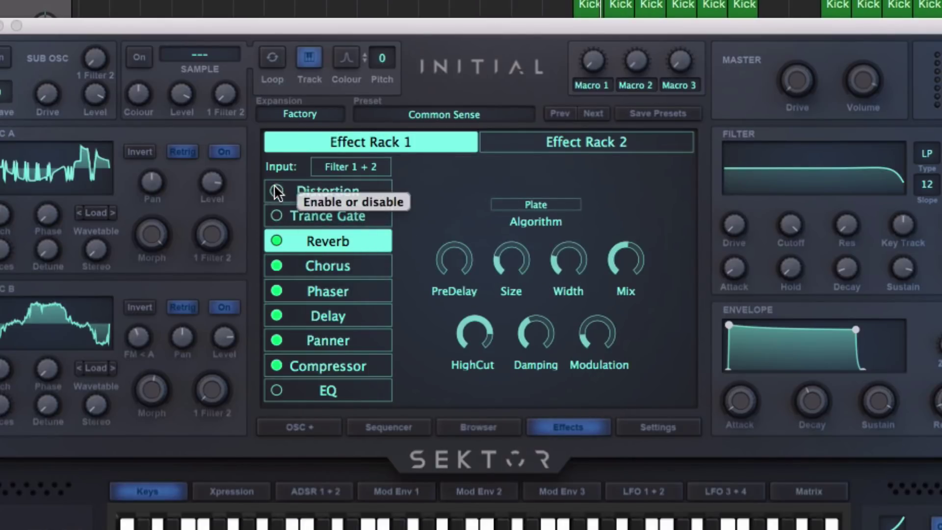
click(276, 266)
click(276, 291)
click(277, 315)
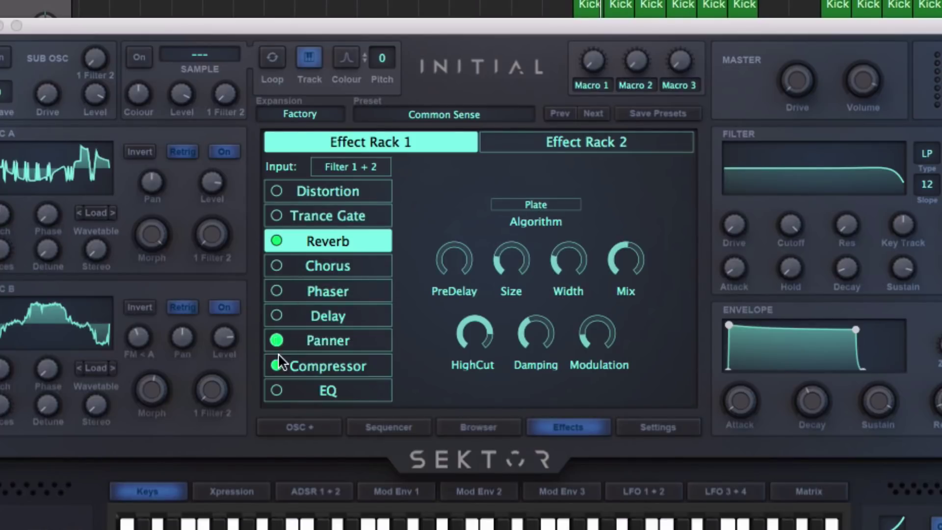
click(277, 365)
click(276, 341)
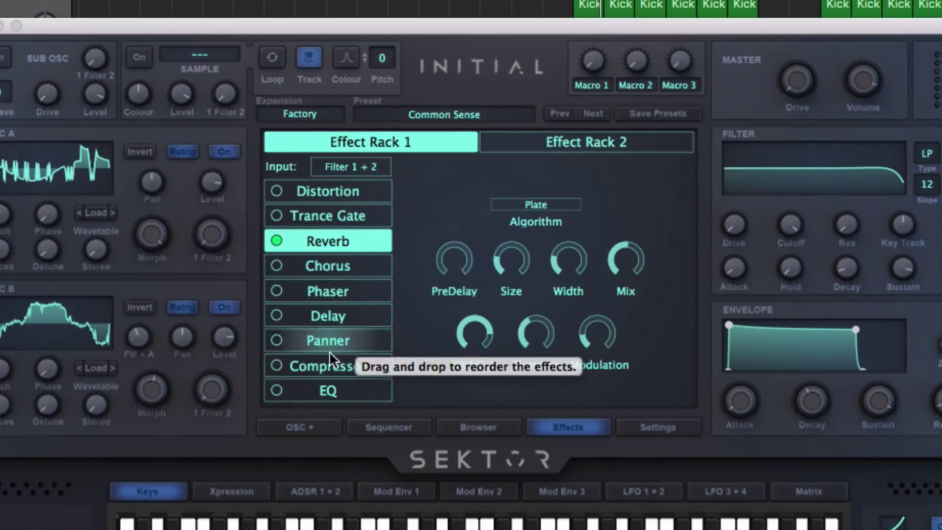
Set the input of Effect Rack 1 to Filter 1 and check the filter routing of oscillators A and B.
click(325, 172)
click(340, 201)
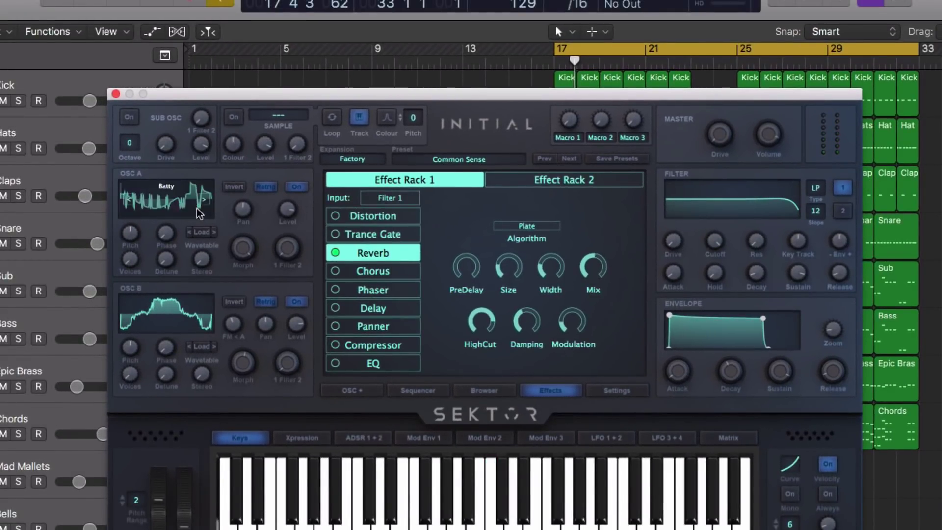
mouse_move(287, 261)
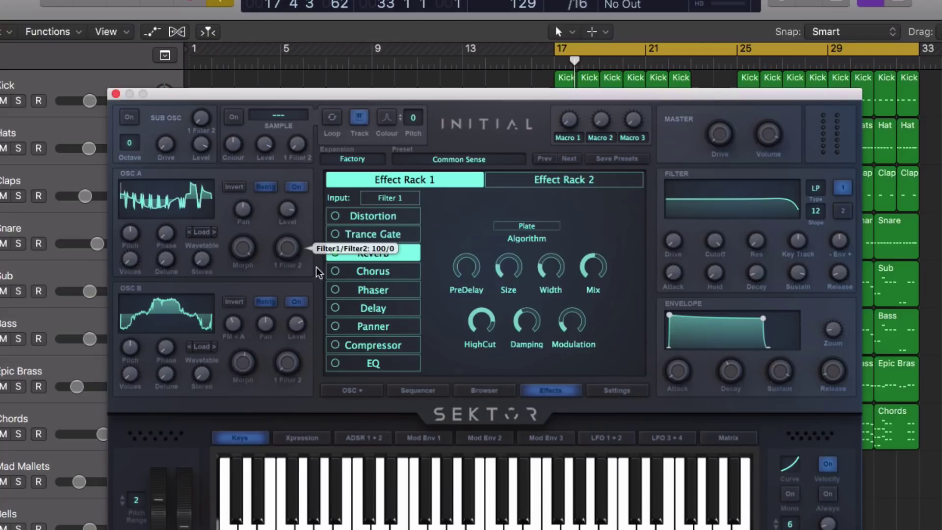
mouse_move(292, 367)
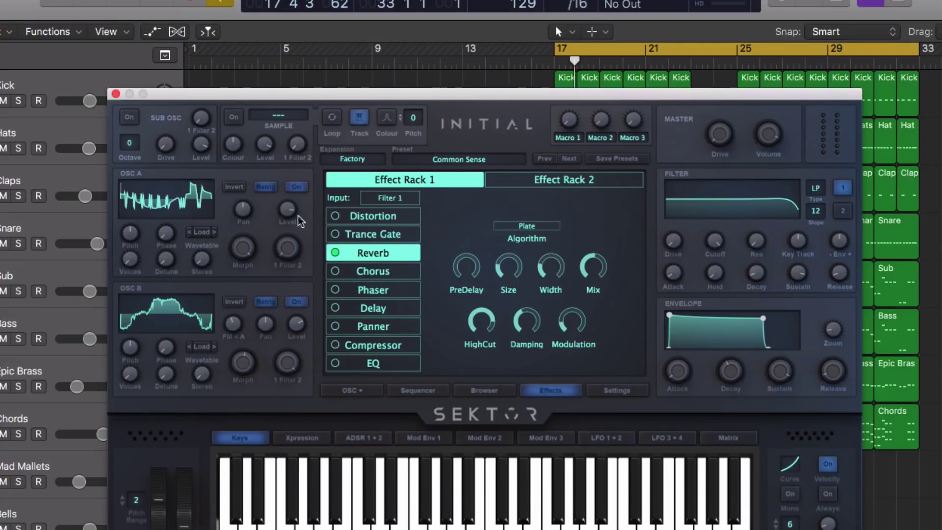
Set the input of Effect Rack 2 to Filter 2, enable its Delay and show the Delay settings.
click(536, 186)
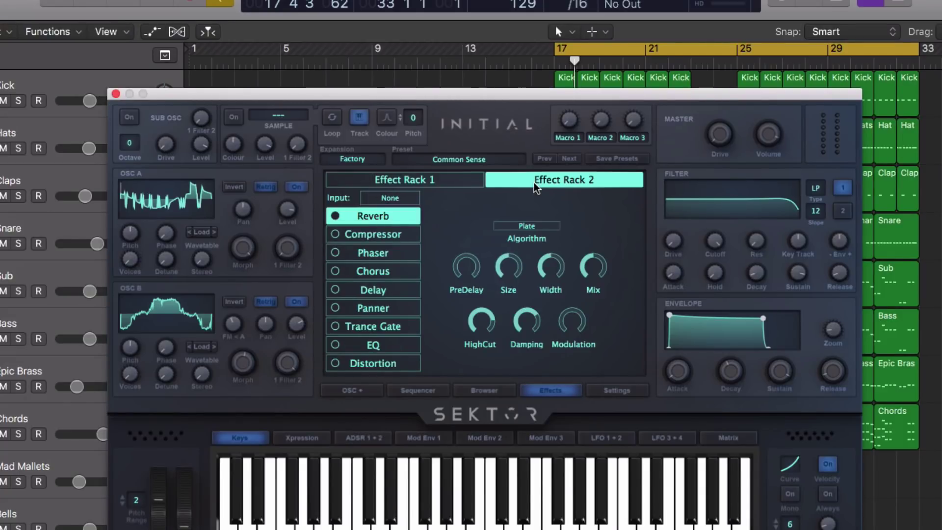
click(391, 197)
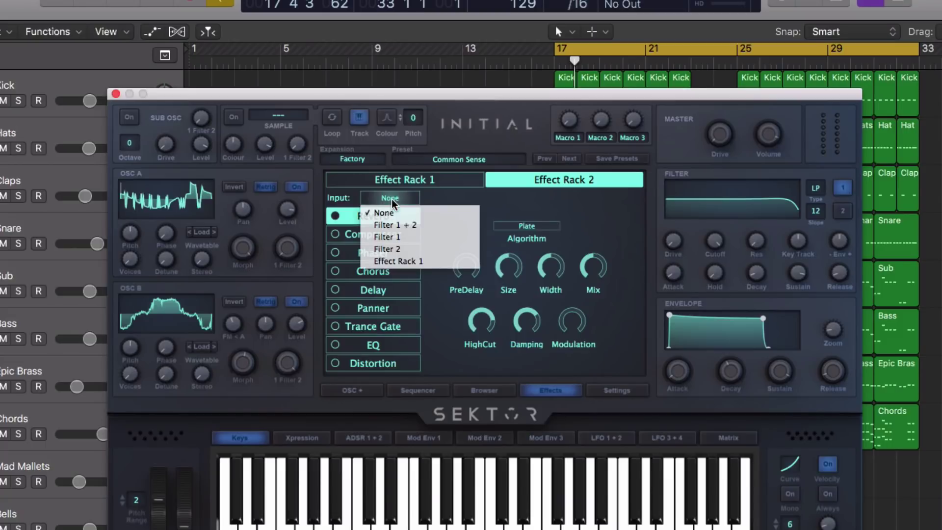
click(399, 249)
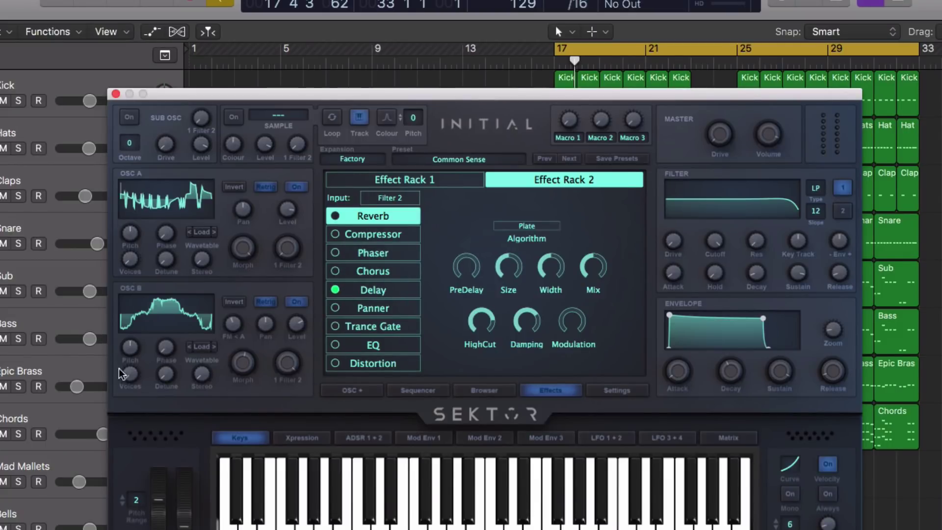
mouse_move(130, 349)
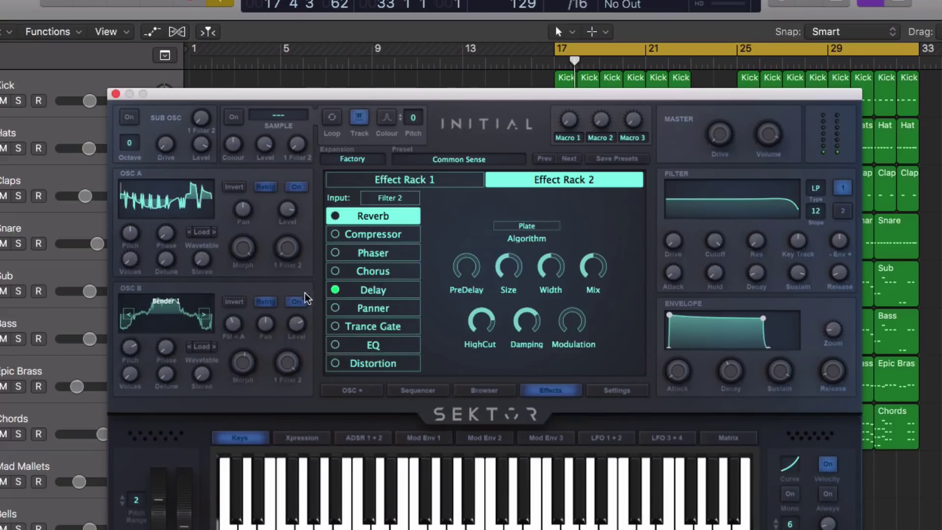
click(375, 290)
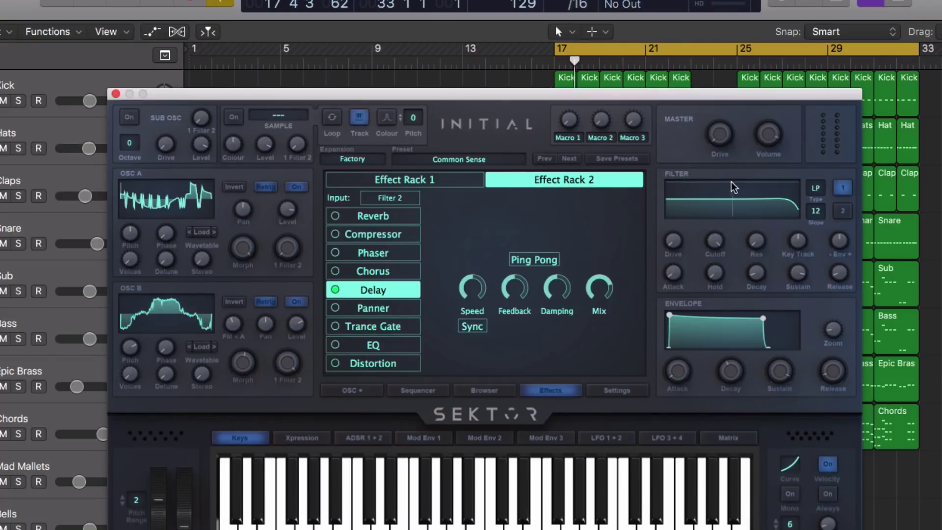
Set Filter 2 to the LP type with slope 12 and lower its cutoff.
click(846, 212)
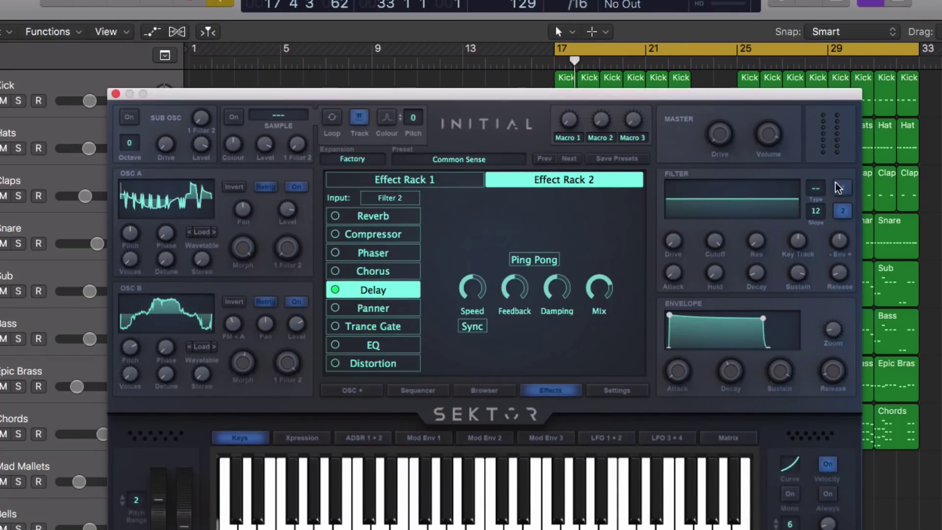
click(816, 188)
click(816, 216)
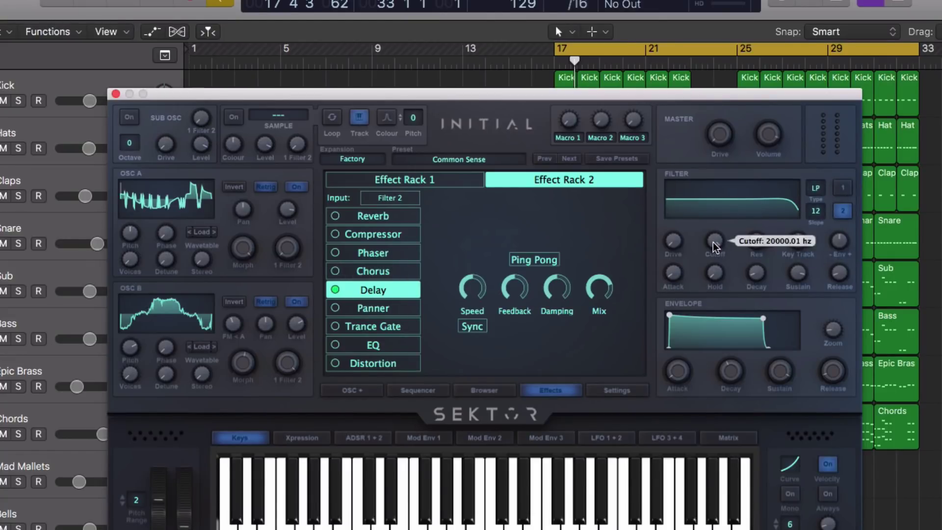
drag(715, 240, 716, 267)
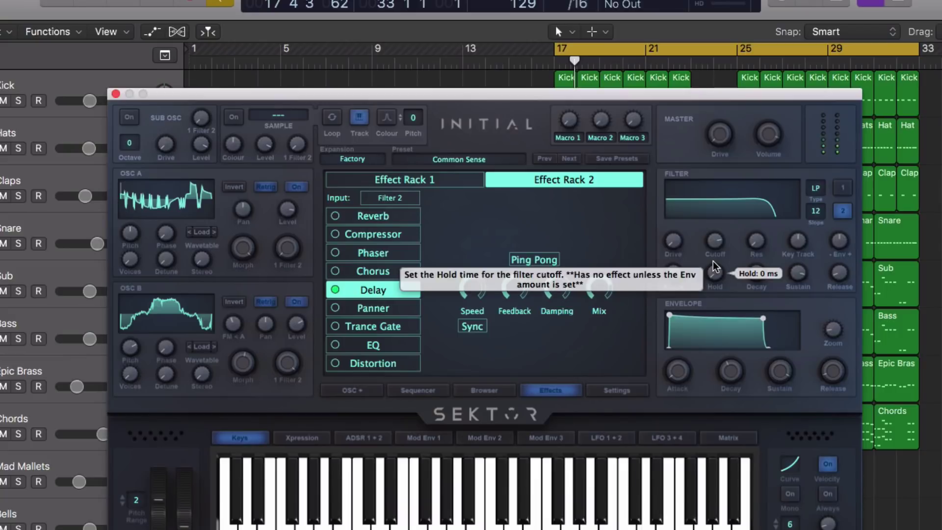
Raise the feedback of the Delay in Effect Rack 2 and turn on its Ping Pong mode.
drag(513, 297, 515, 275)
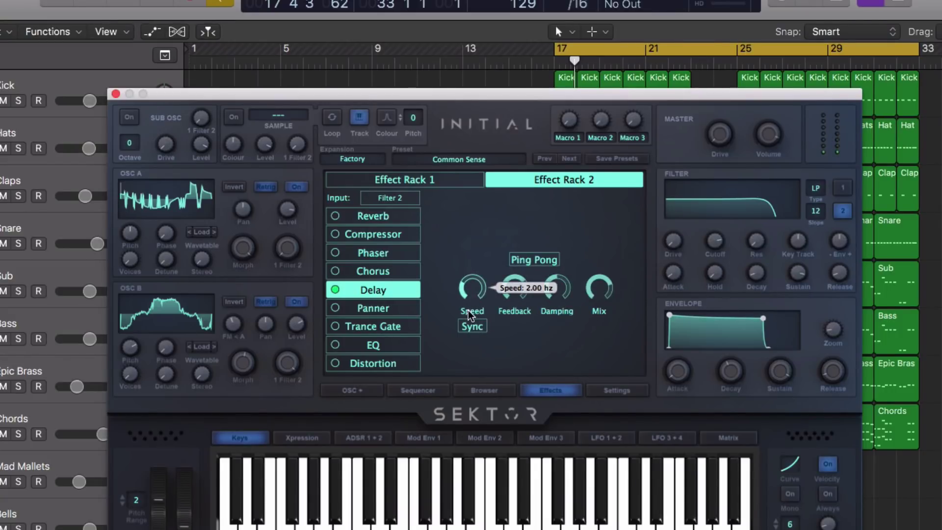
click(528, 260)
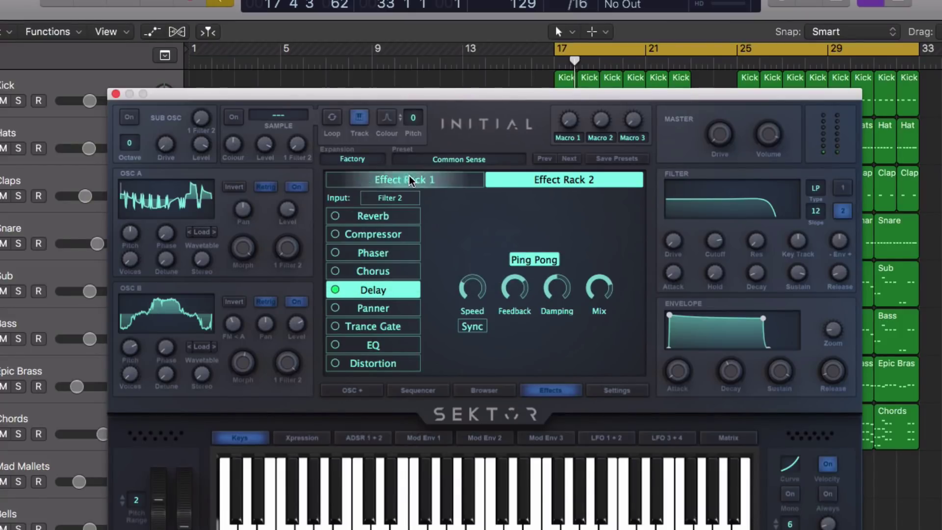
Show the settings of Filter 1 and set the input of Effect Rack 1 to Filter 1 + 2.
click(339, 180)
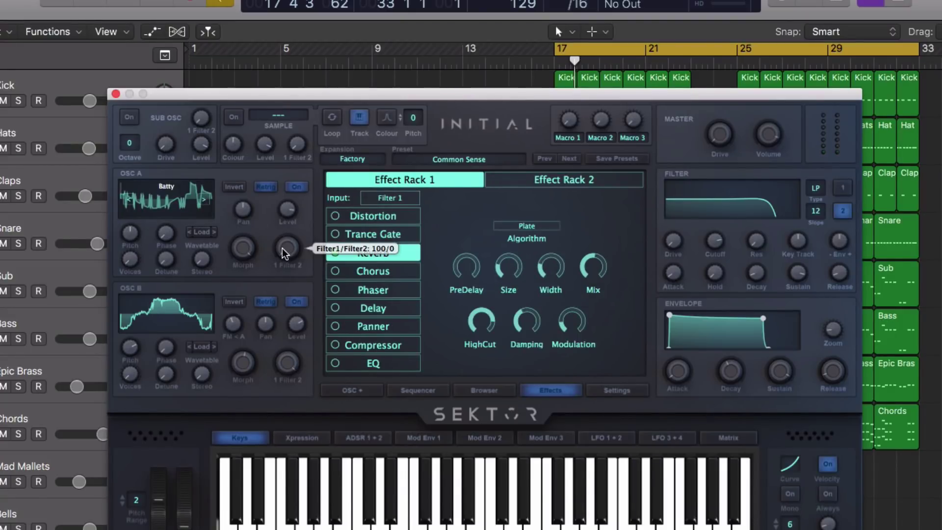
click(843, 187)
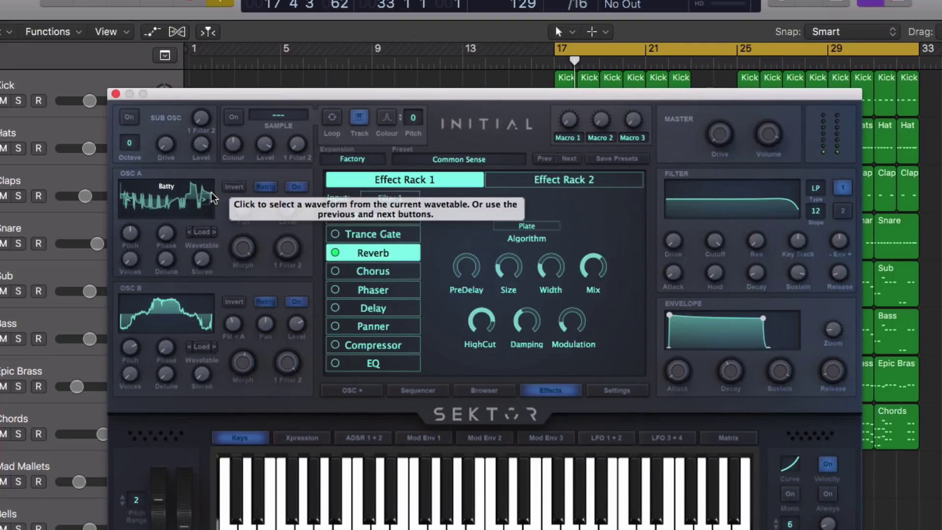
click(389, 197)
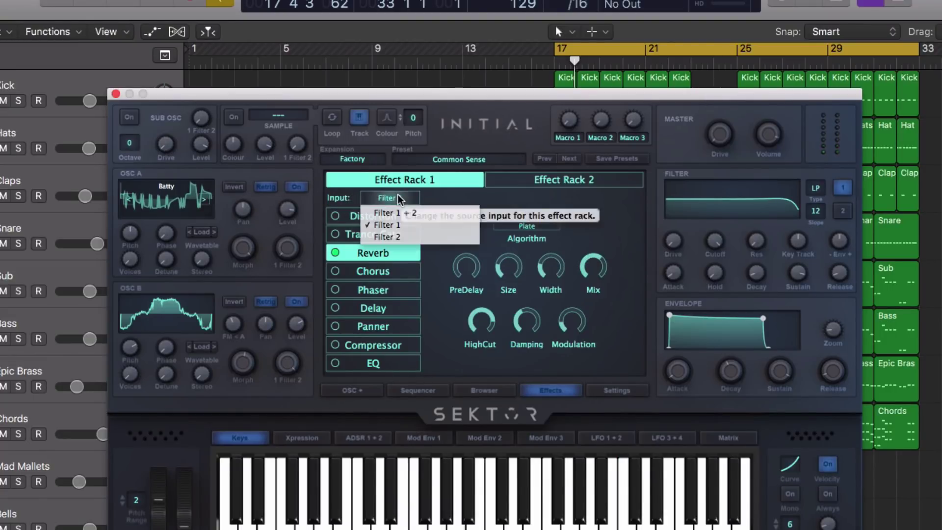
click(395, 212)
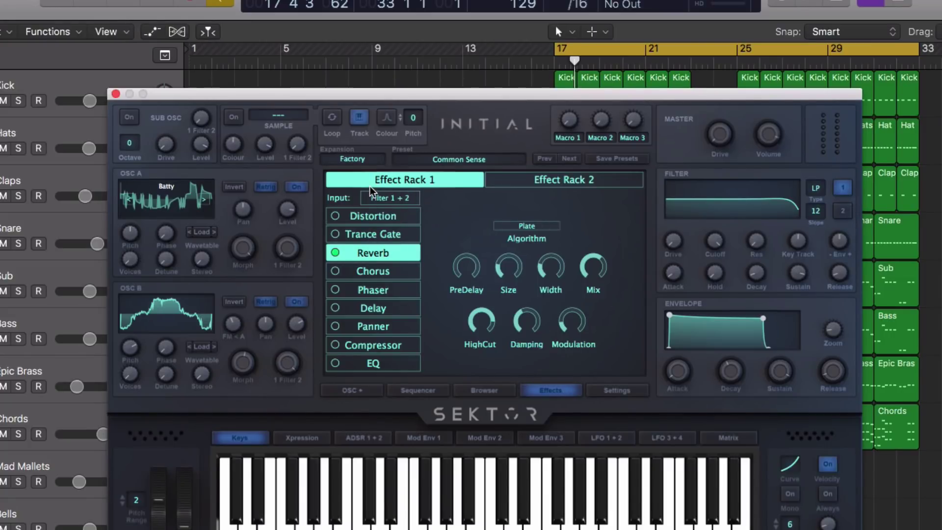
Feed Effect Rack 2 from Effect Rack 1 and compare the effects in both racks.
click(558, 183)
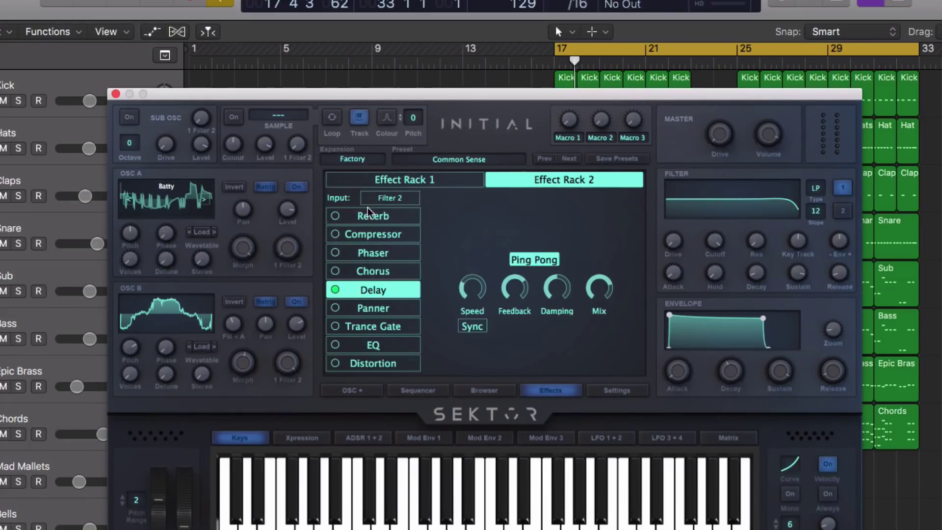
click(391, 198)
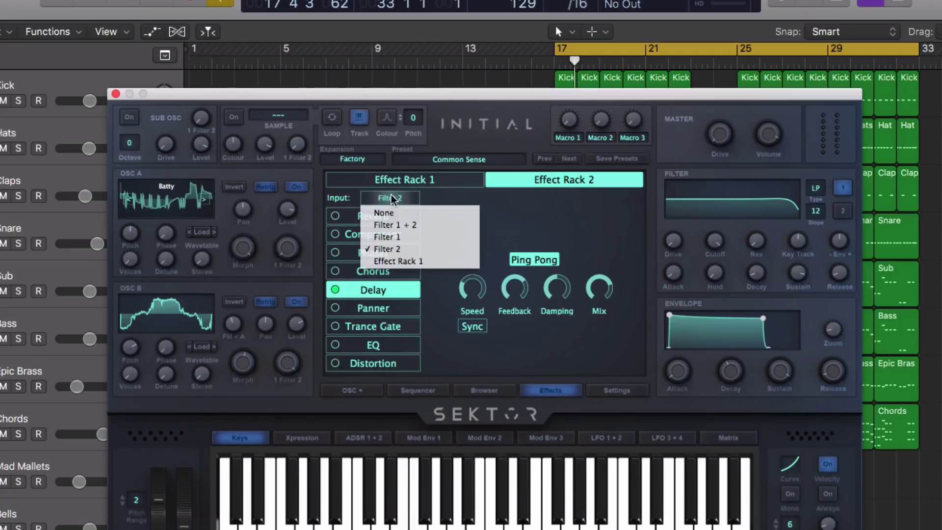
click(400, 262)
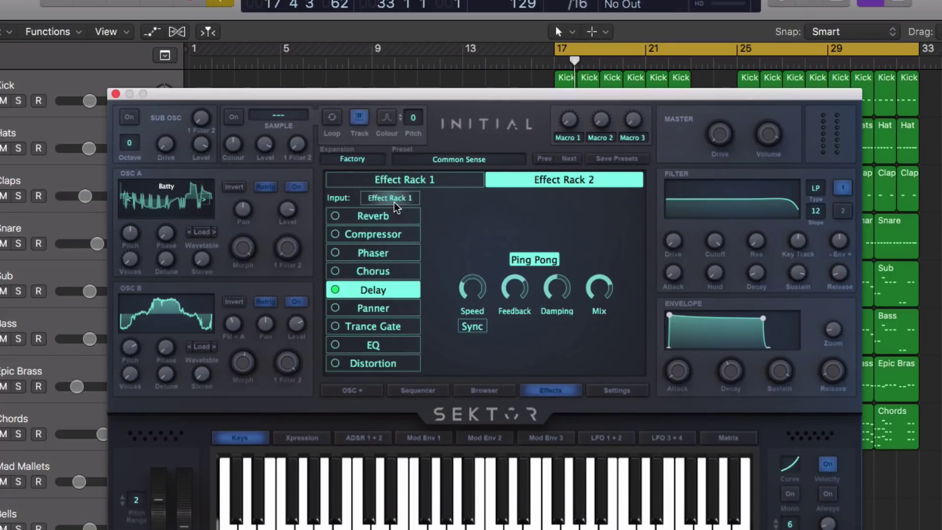
click(378, 181)
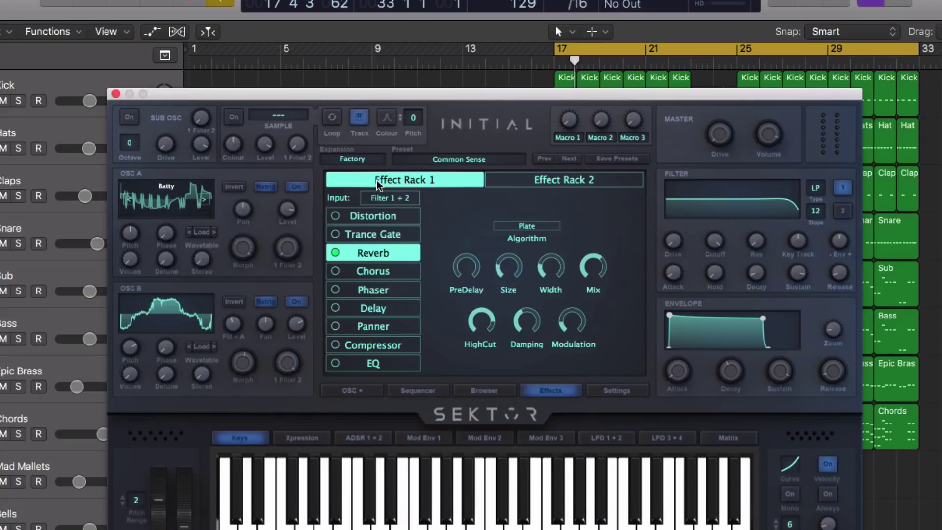
click(511, 183)
click(392, 185)
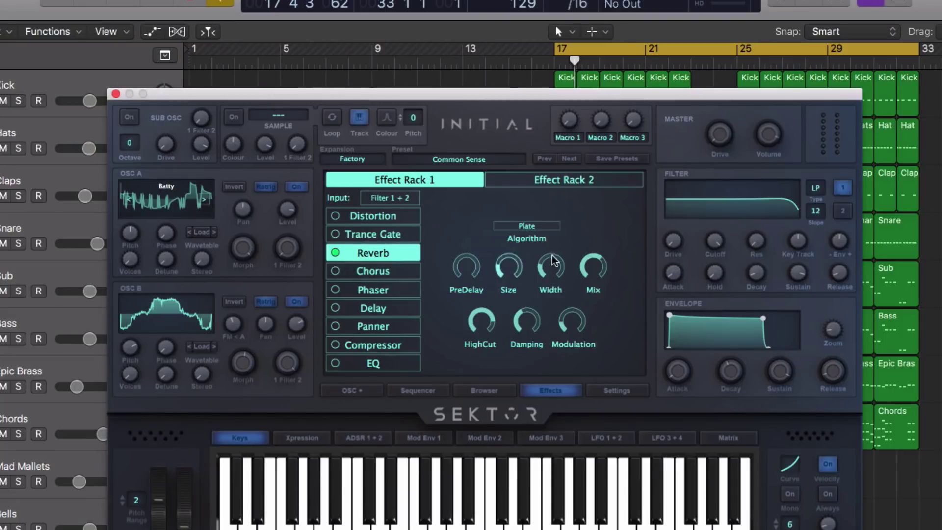
Enable the Delay in Effect Rack 1 alongside the Reverb and set its feedback to about 65%.
mouse_move(595, 263)
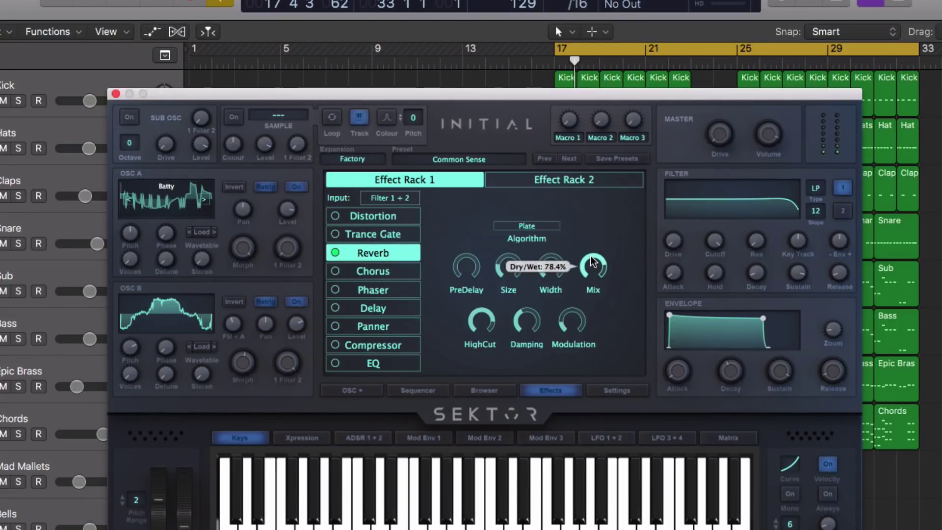
mouse_move(547, 270)
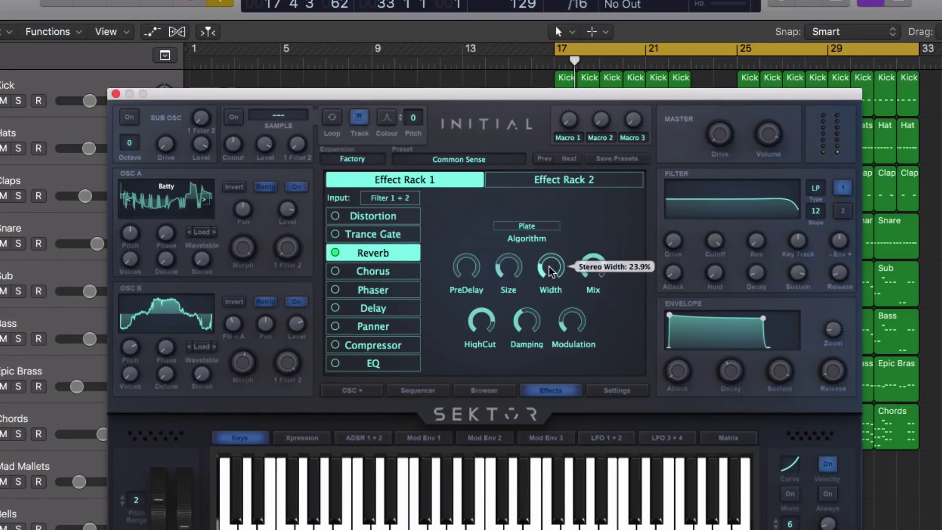
click(335, 308)
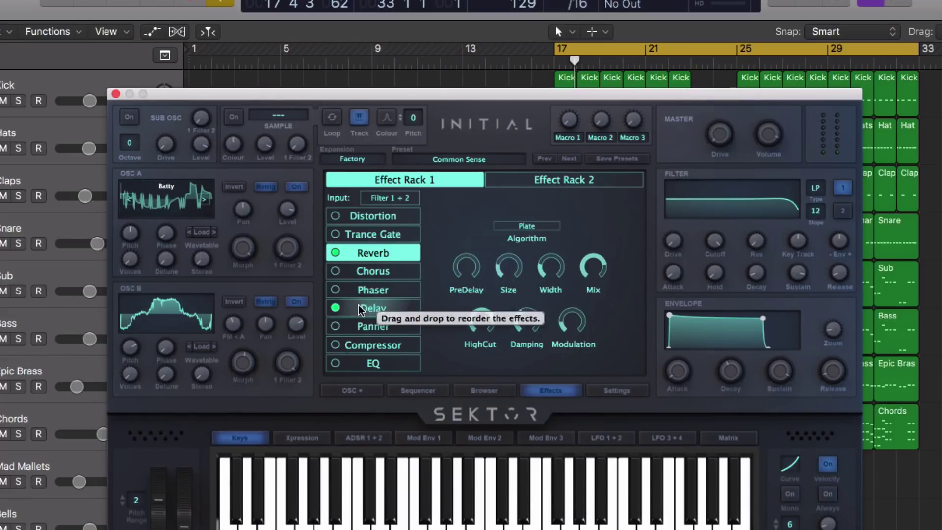
click(362, 308)
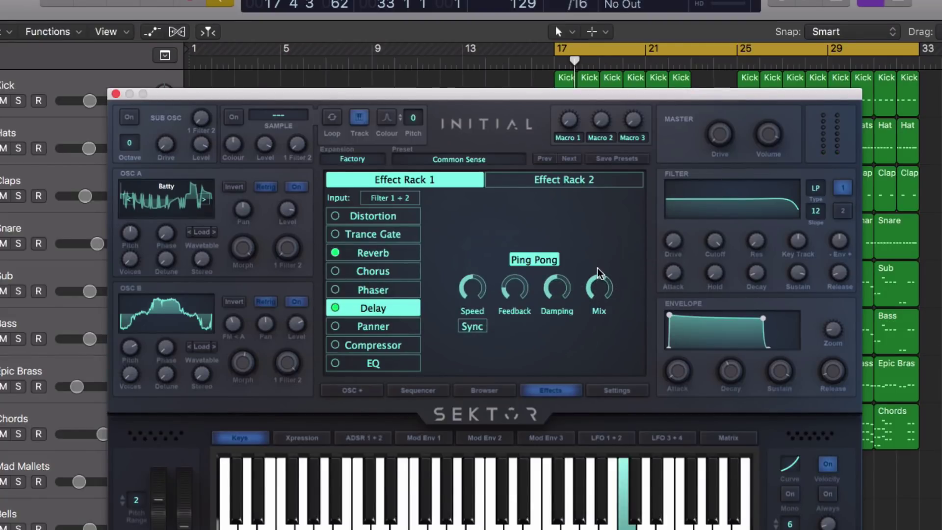
mouse_move(515, 271)
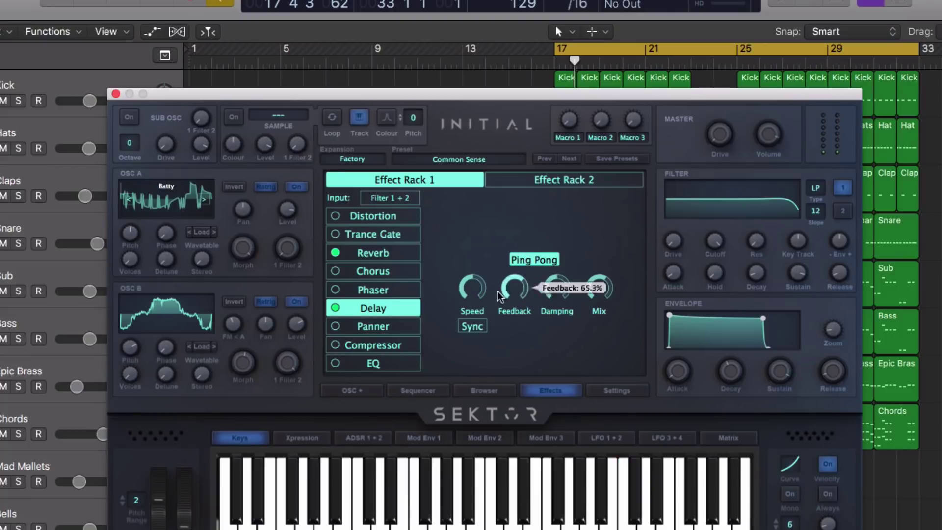
Enable the Reverb in Effect Rack 2 and lower its dry/wet mix.
click(552, 182)
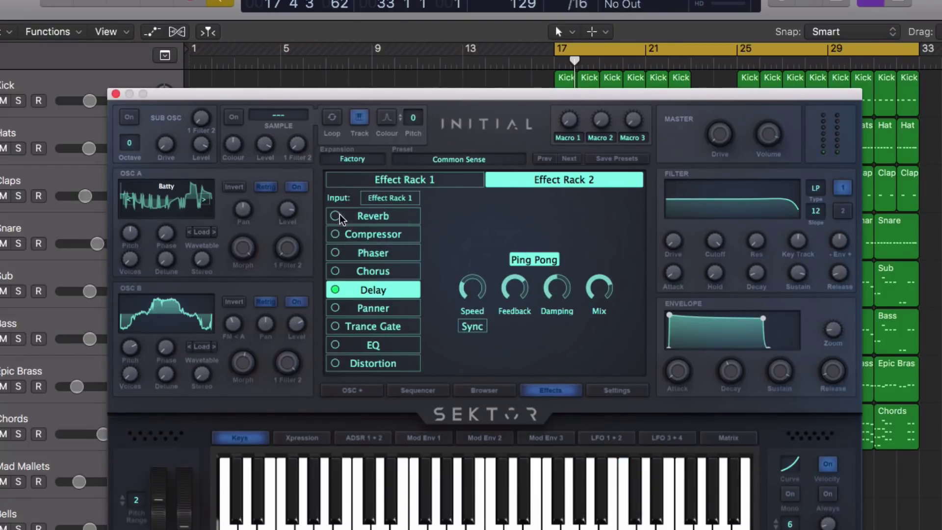
click(383, 217)
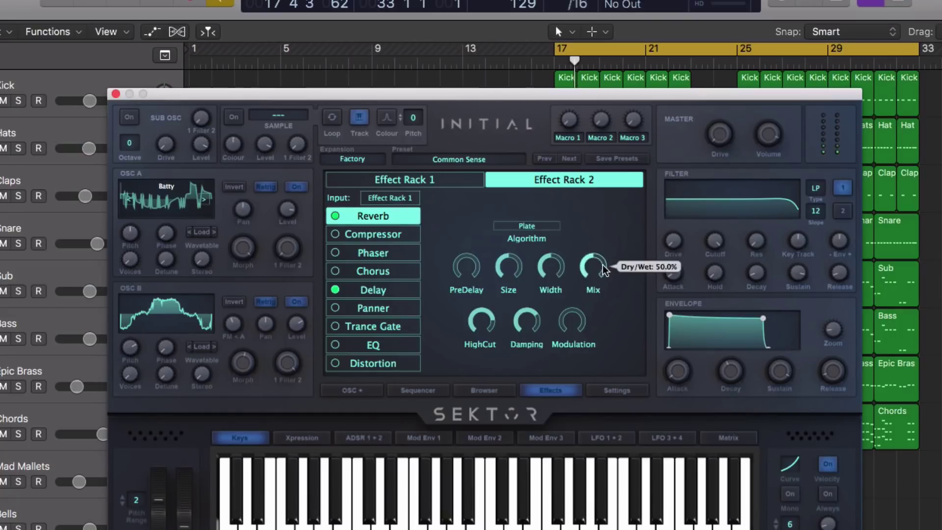
drag(595, 268, 594, 288)
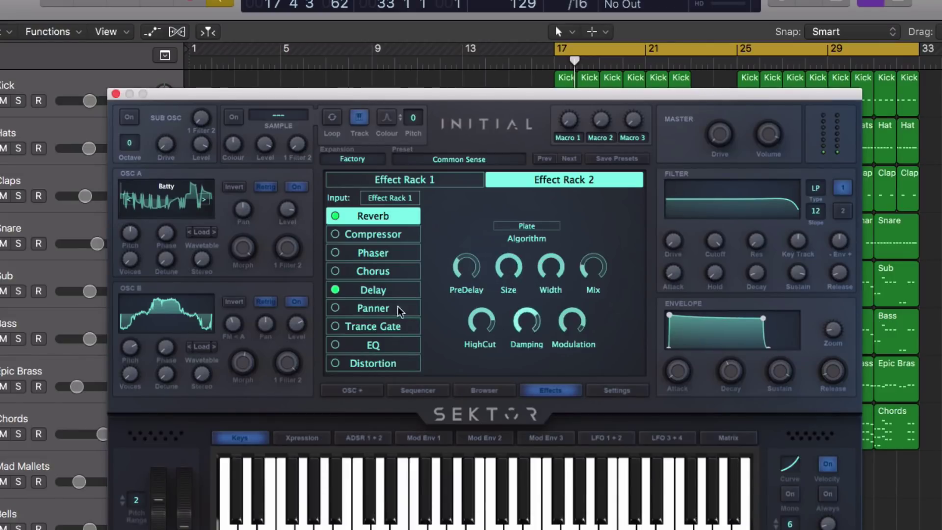
Turn on Sync for the Delay in Effect Rack 2 and enable the rack's Compressor and Distortion.
click(400, 290)
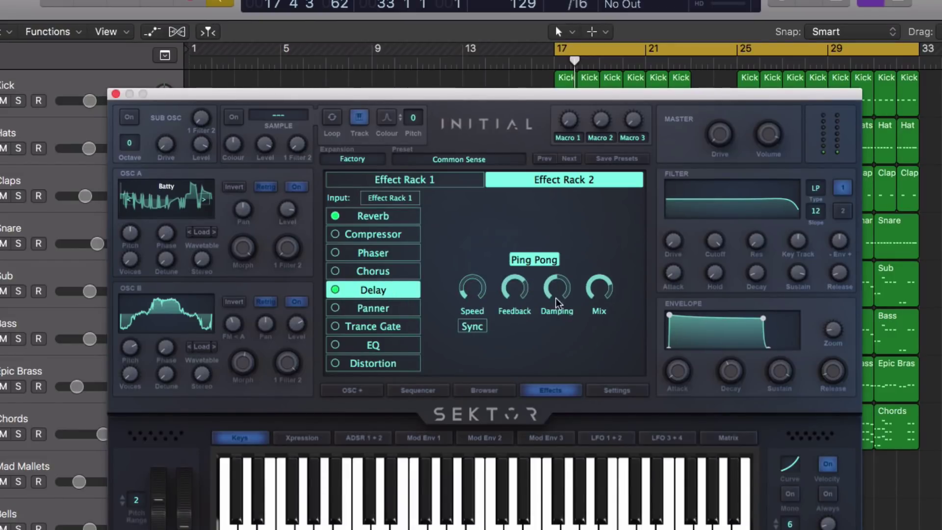
click(472, 326)
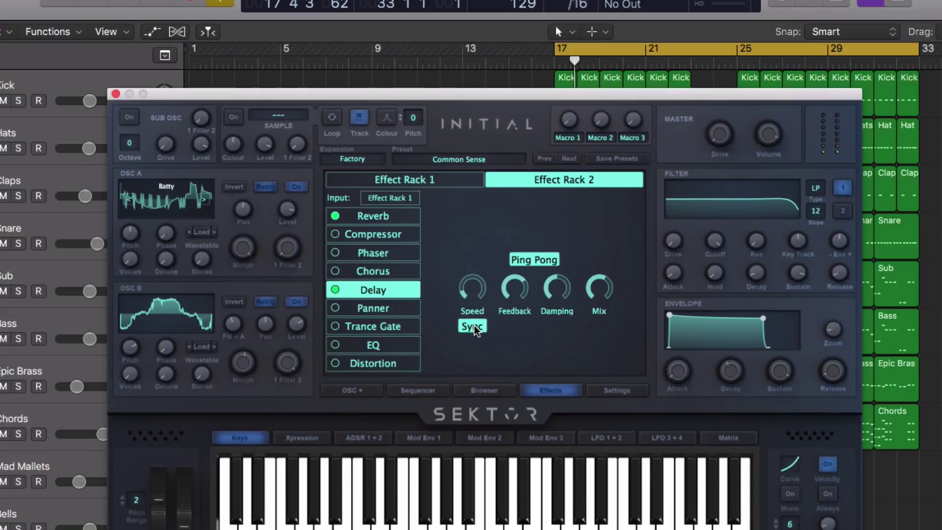
click(336, 234)
click(335, 363)
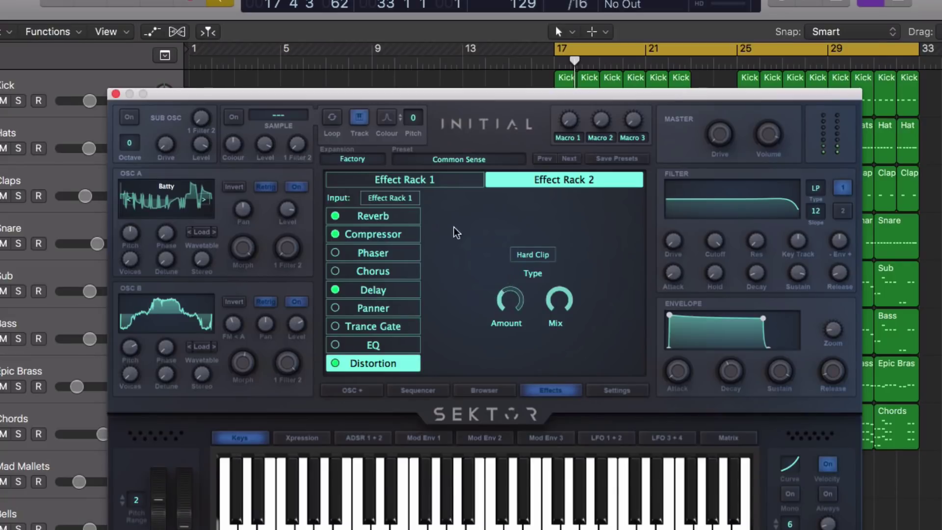
Enable the Distortion in Effect Rack 1 and set its type to Bit Crusher.
click(425, 181)
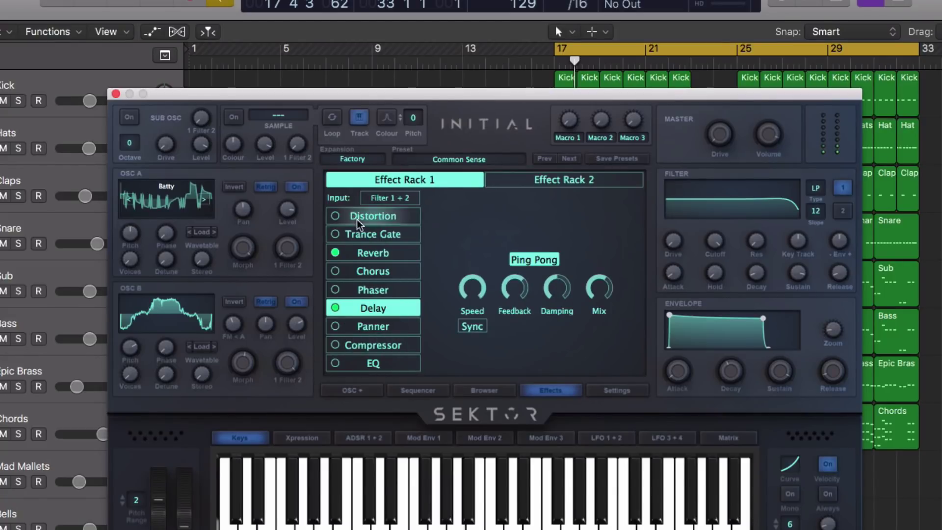
click(334, 216)
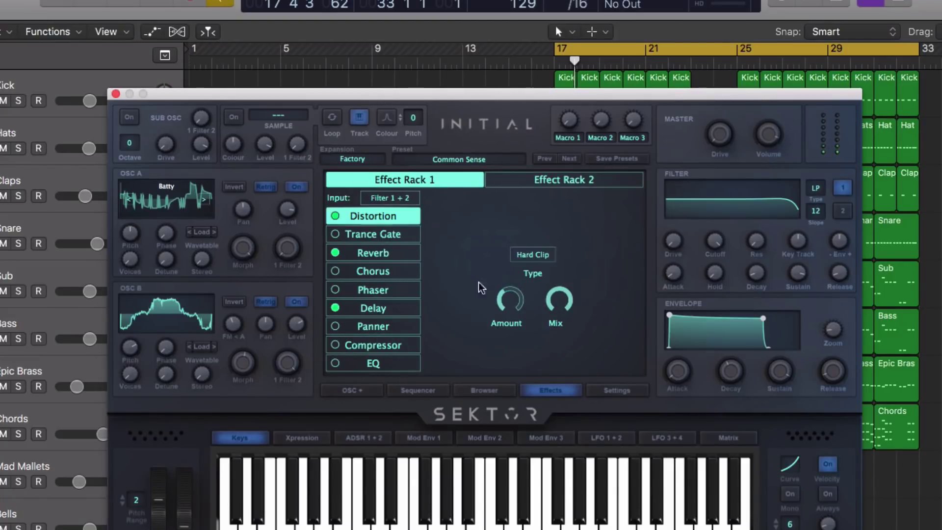
click(513, 257)
click(535, 271)
Check the preset browser and the available input sources of Effect Rack 2.
click(499, 396)
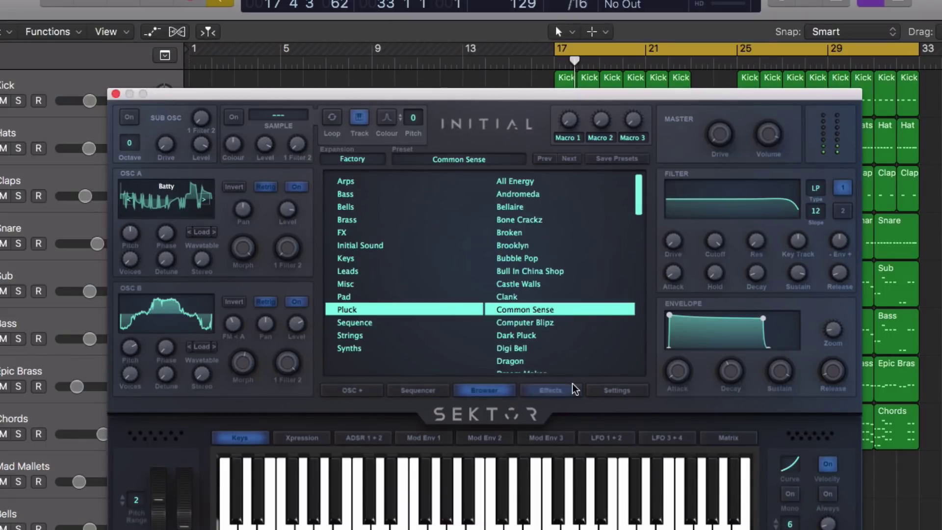
click(560, 397)
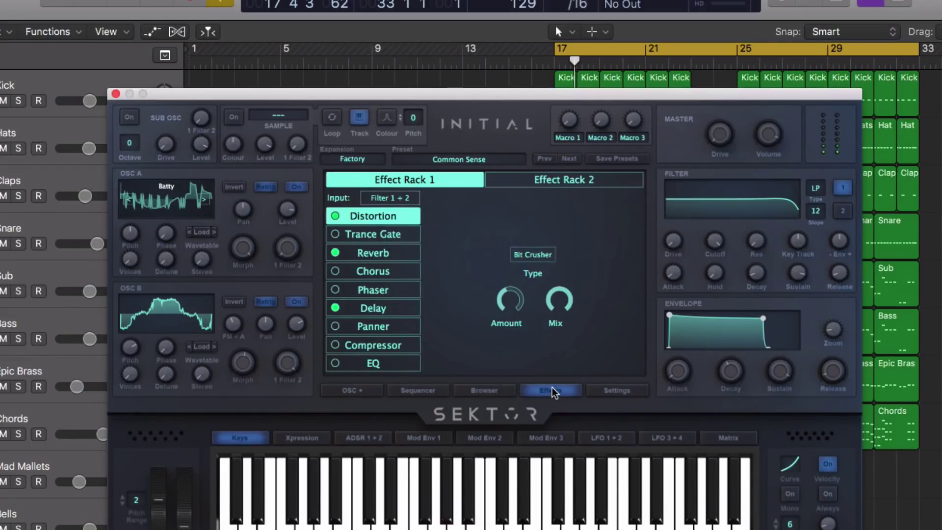
click(562, 185)
click(378, 199)
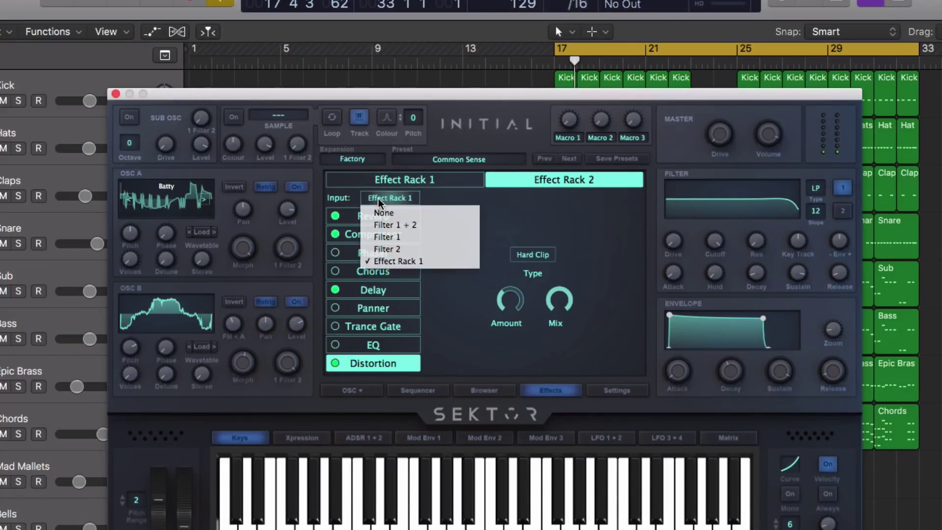
click(520, 228)
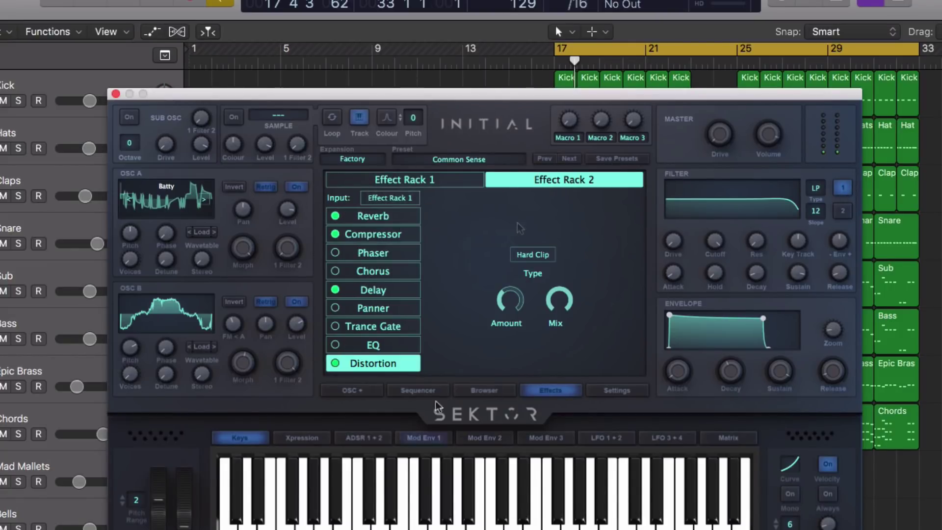
Browse the factory preset categories, try Epic Major and load the Sprite Brass preset from the Brass category.
click(494, 392)
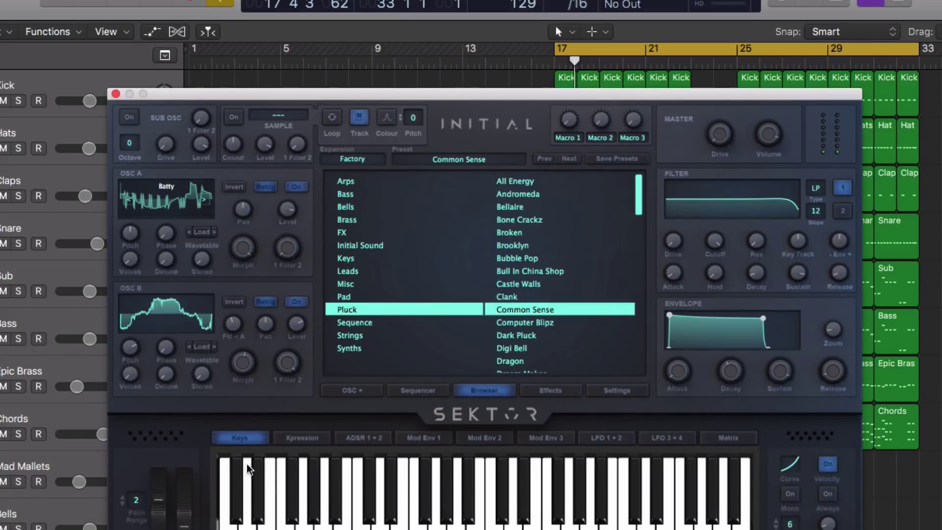
click(370, 285)
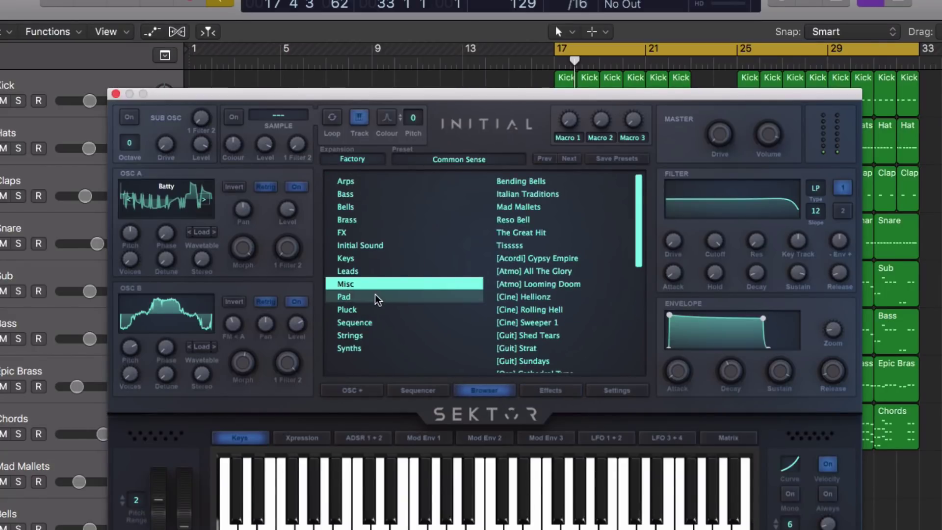
click(370, 295)
click(378, 225)
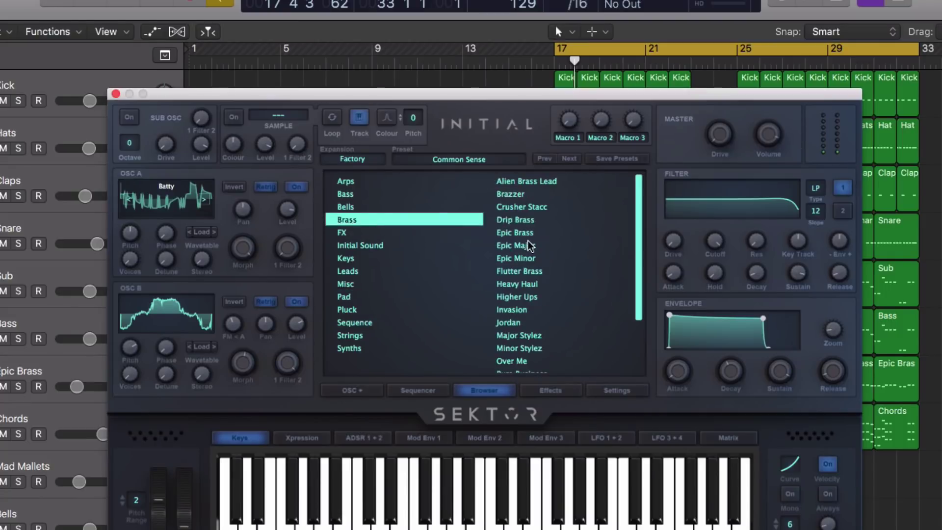
click(530, 246)
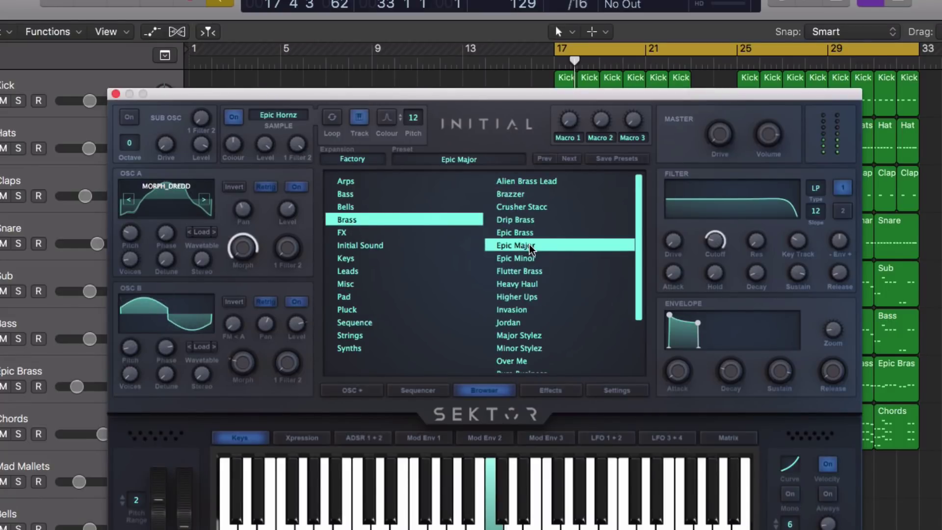
scroll(534, 344, down, 2)
scroll(535, 363, down, 1)
click(540, 317)
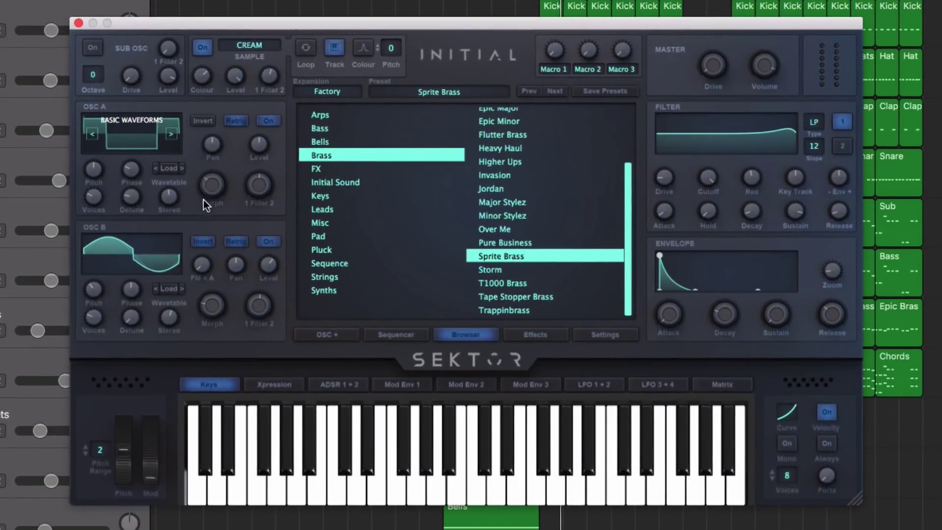
Check which modulation sources can be added to OSC A's Morph control, closing the options without adding one.
mouse_move(214, 188)
right_click(211, 186)
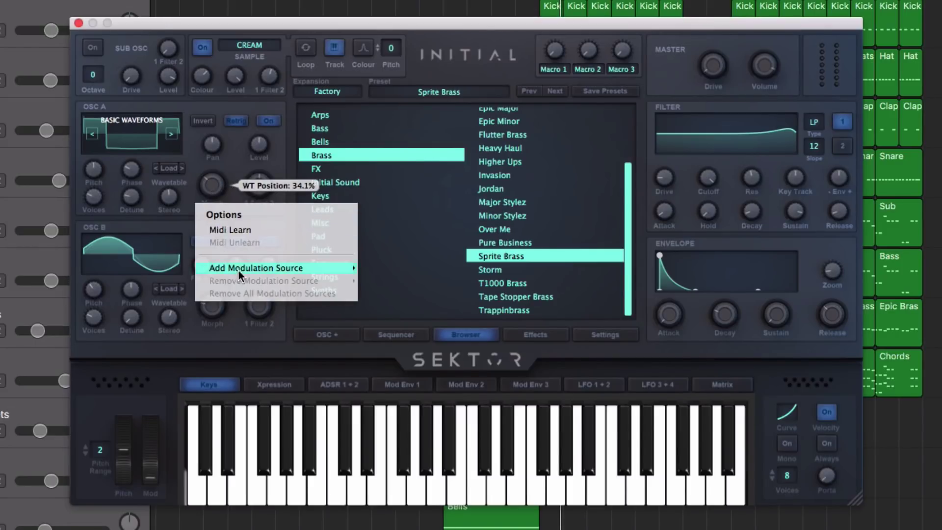
mouse_move(237, 268)
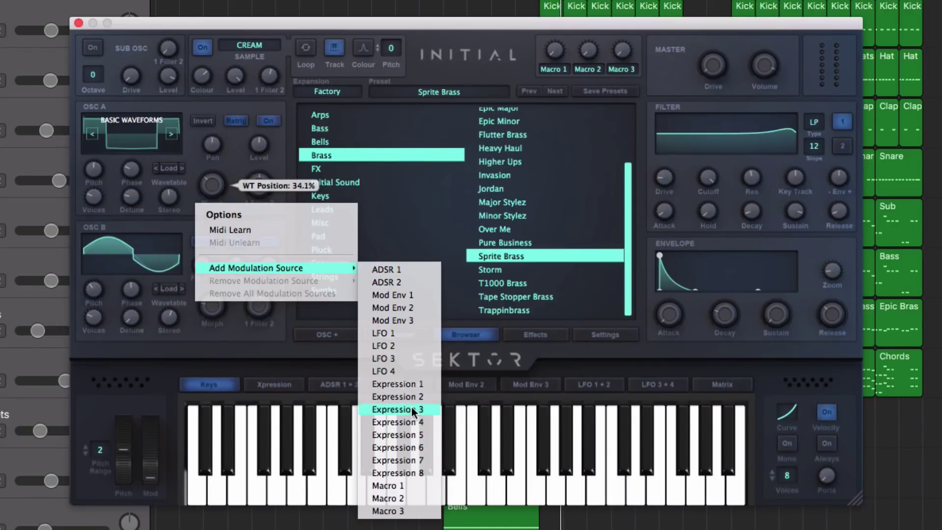
click(208, 163)
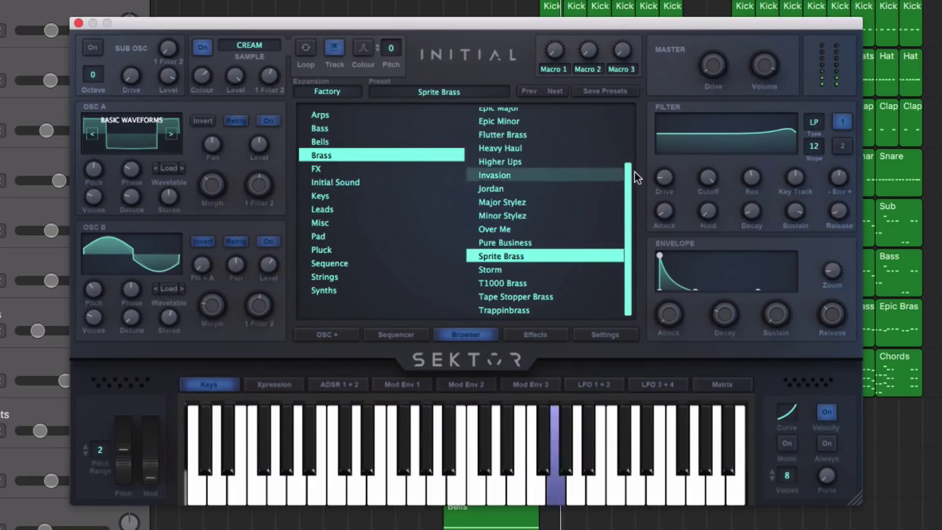
Lower the Filter 1 cutoff to 72.11 Hz and add LFO 1 as its modulation source.
mouse_move(675, 178)
drag(704, 177, 706, 225)
drag(709, 242, 711, 258)
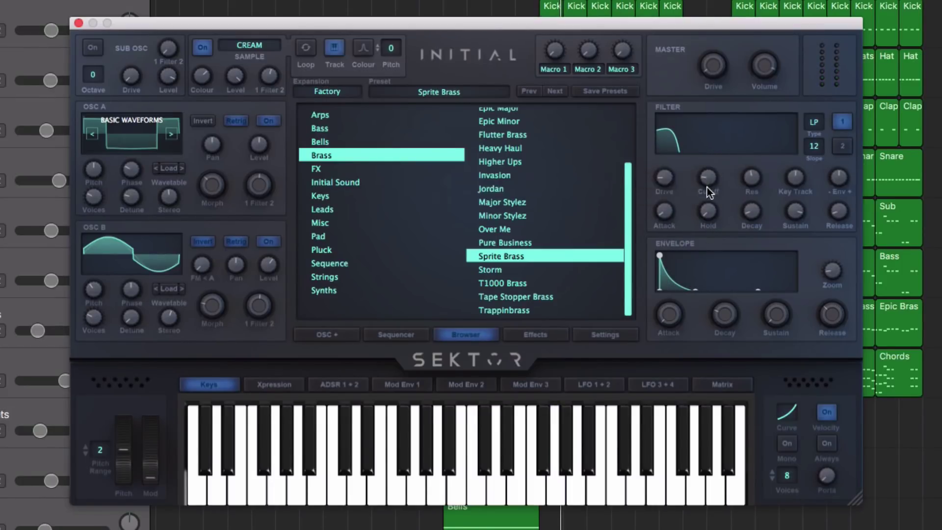
right_click(708, 181)
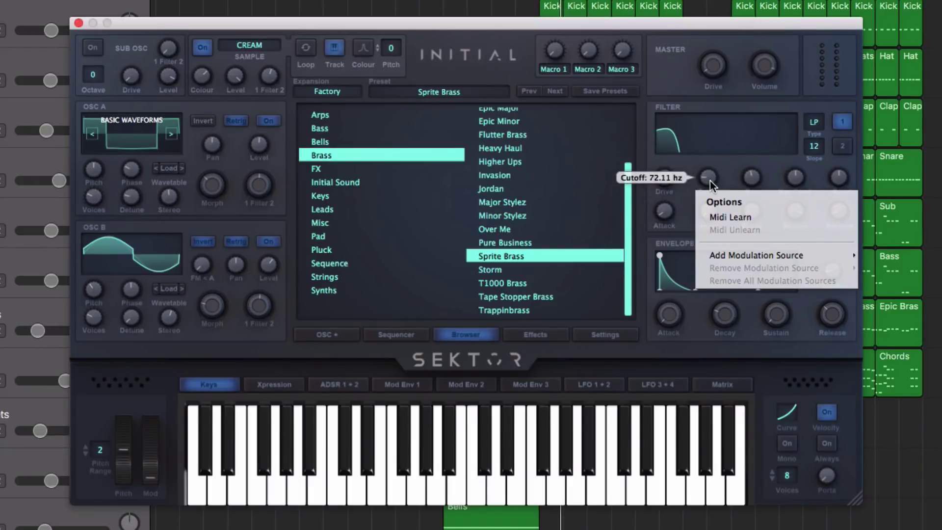
mouse_move(841, 260)
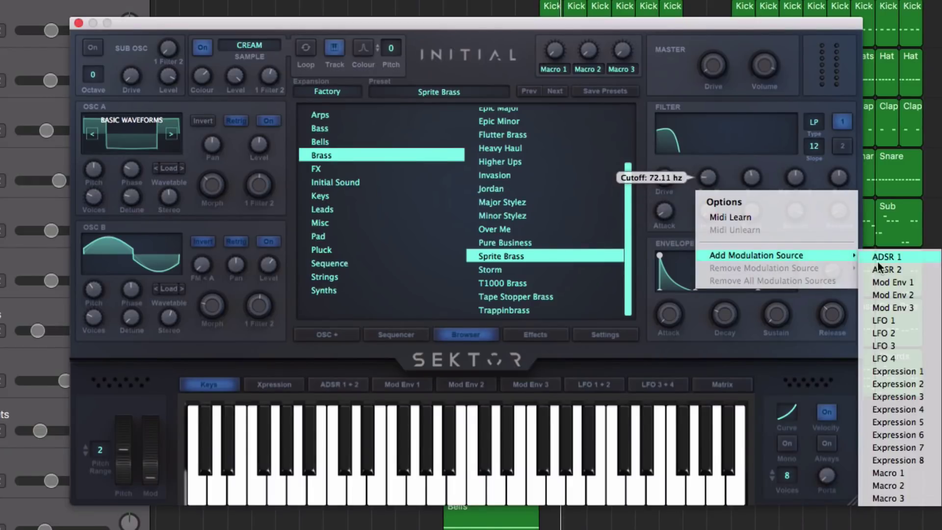
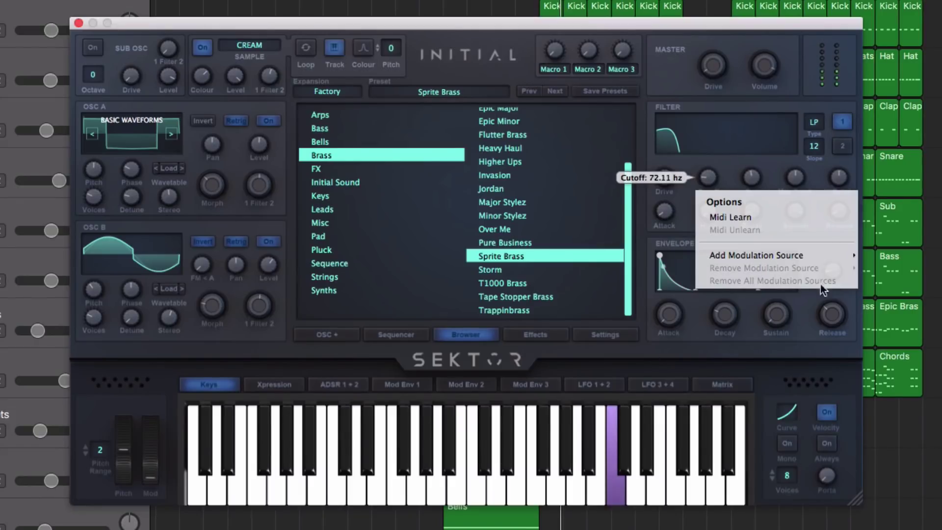
mouse_move(760, 252)
click(887, 321)
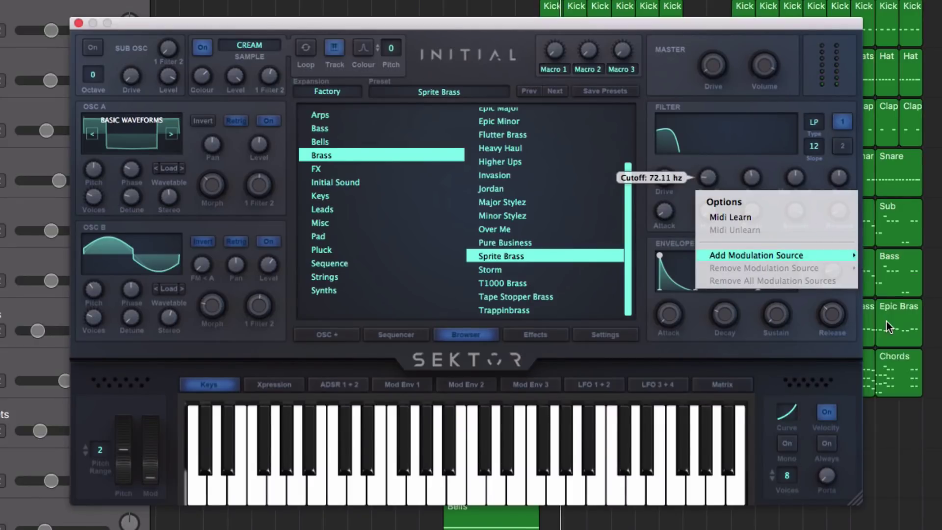
Add LFO 2 as a second modulation source for the Filter 1 cutoff.
right_click(710, 180)
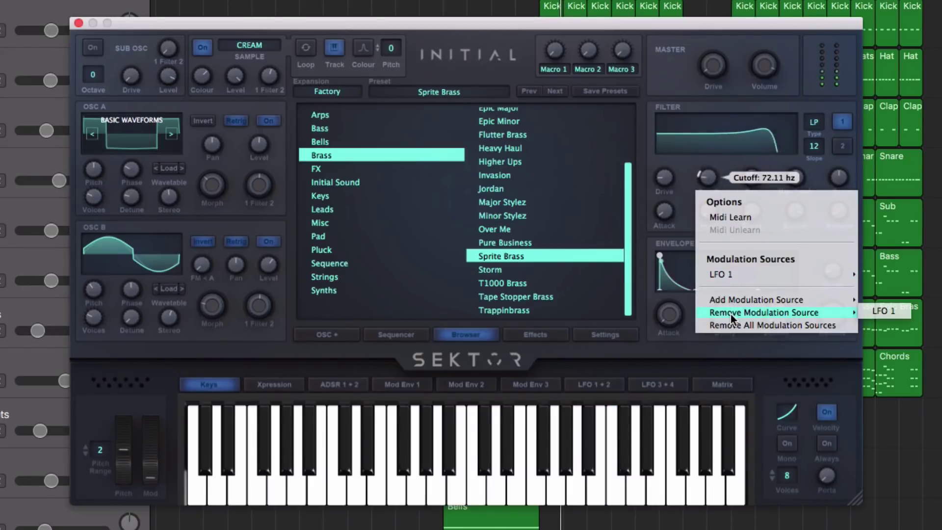
mouse_move(762, 300)
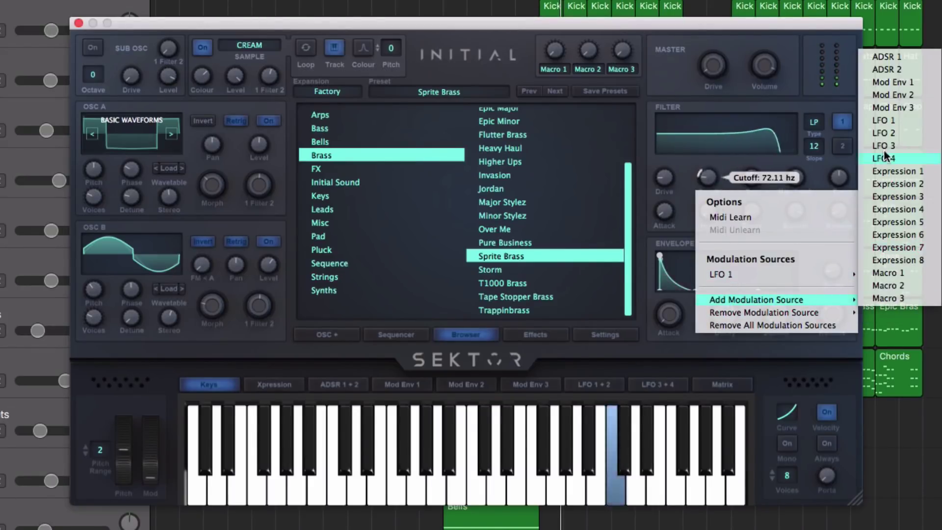
click(887, 132)
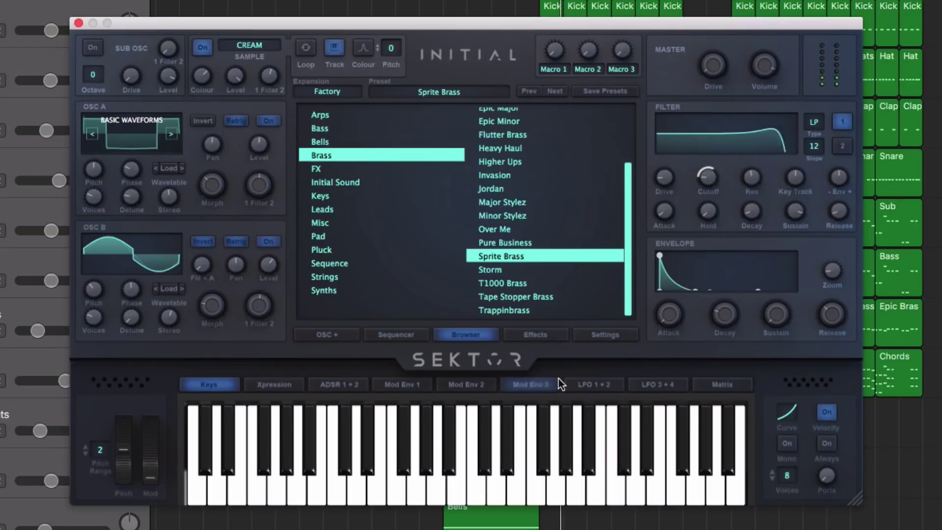
Examine the LFO 1 and LFO 2 settings, their waveforms and their assigned destinations.
click(595, 383)
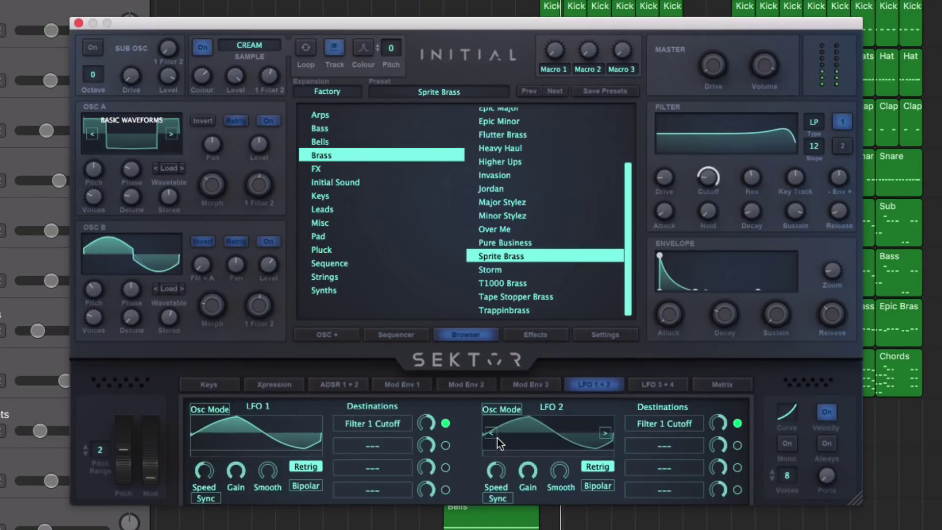
mouse_move(494, 458)
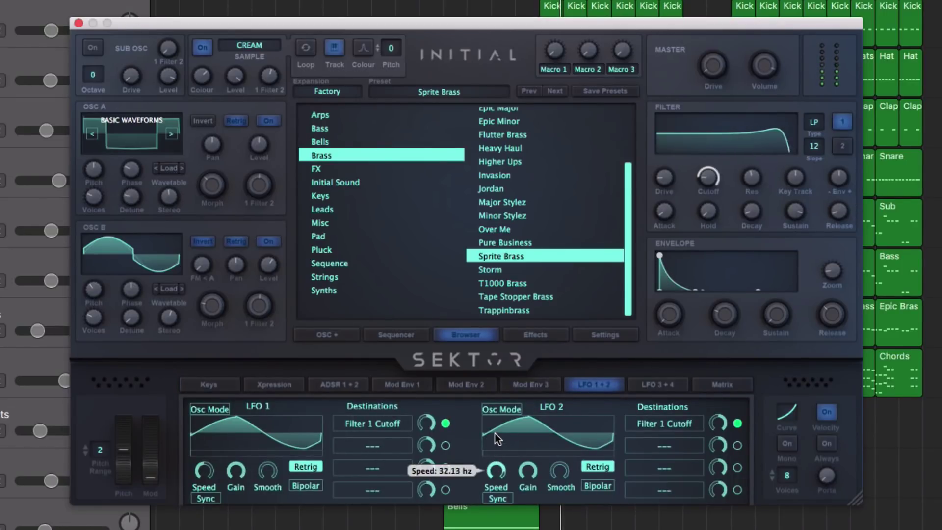
mouse_move(495, 434)
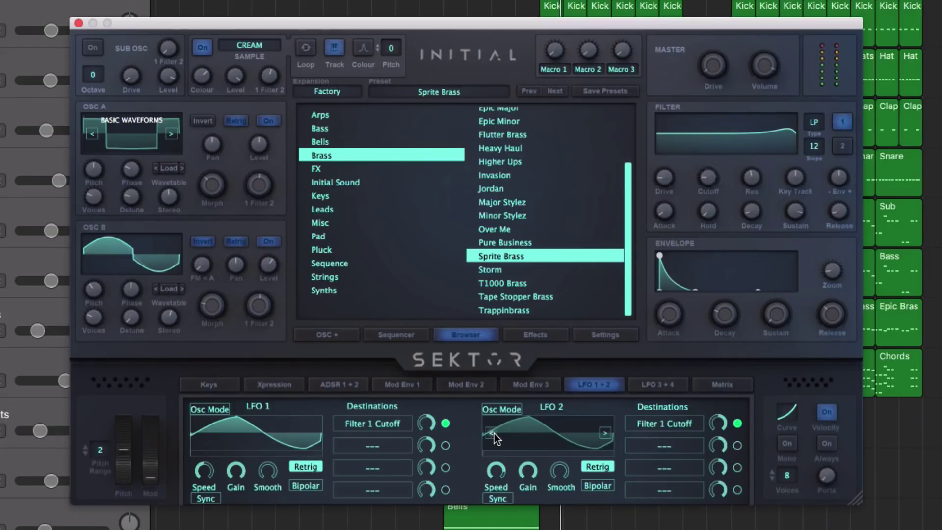
mouse_move(383, 431)
mouse_move(711, 178)
Step forward through the Brass presets past Storm and load T1000 Brass.
click(556, 91)
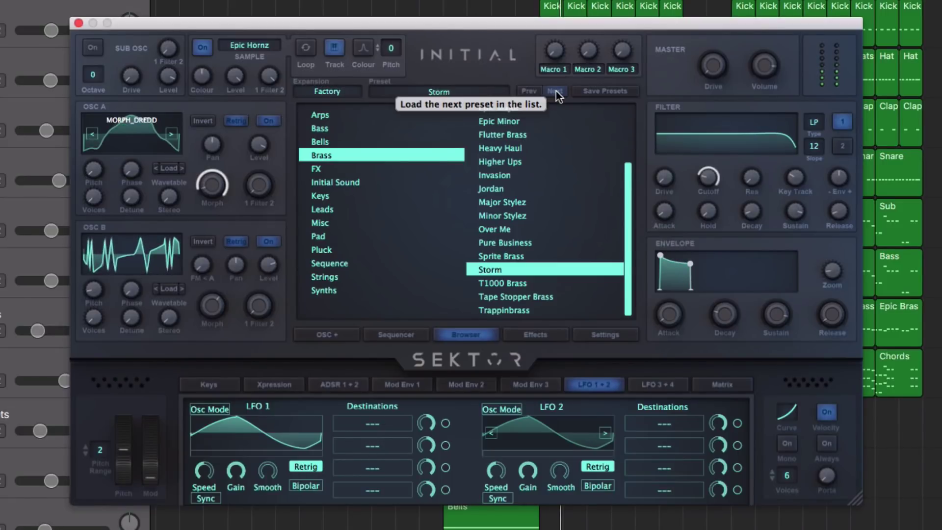
click(556, 91)
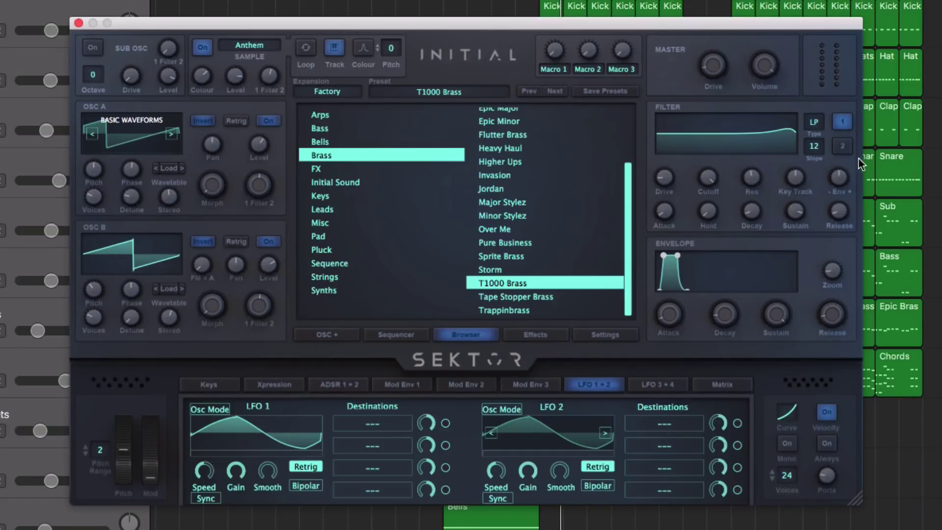
Set Filter 2's type to LP and lower its cutoff, compare it with Filter 1, and lower the Filter 1 cutoff too.
click(819, 125)
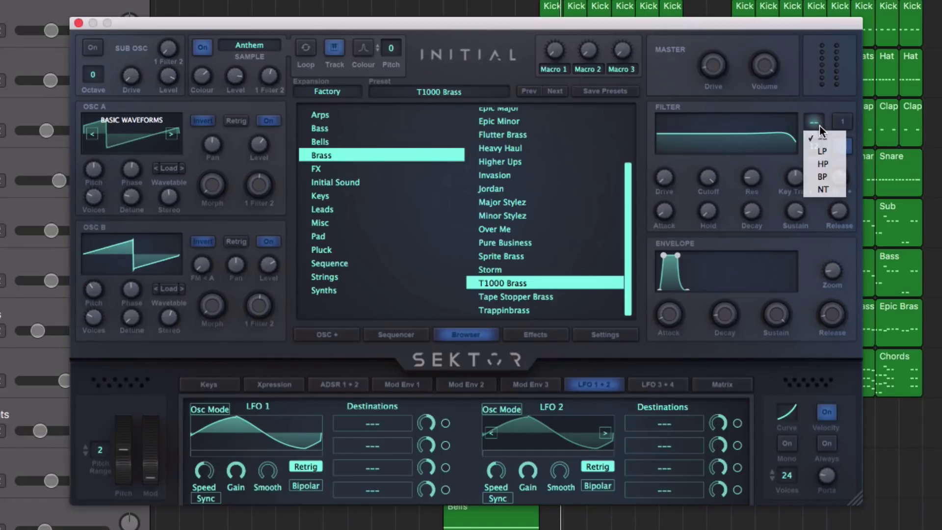
click(826, 151)
mouse_move(709, 185)
mouse_down()
mouse_move(708, 231)
mouse_move(706, 195)
mouse_up()
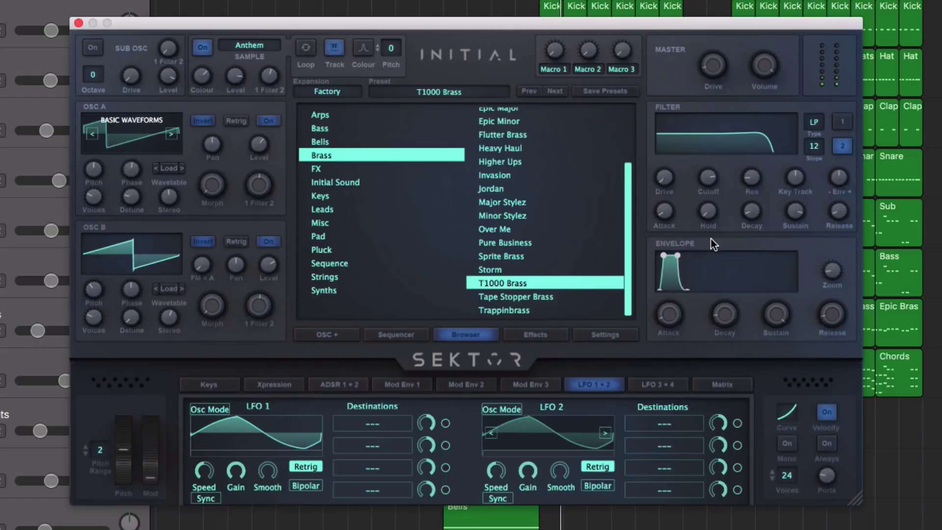
click(842, 122)
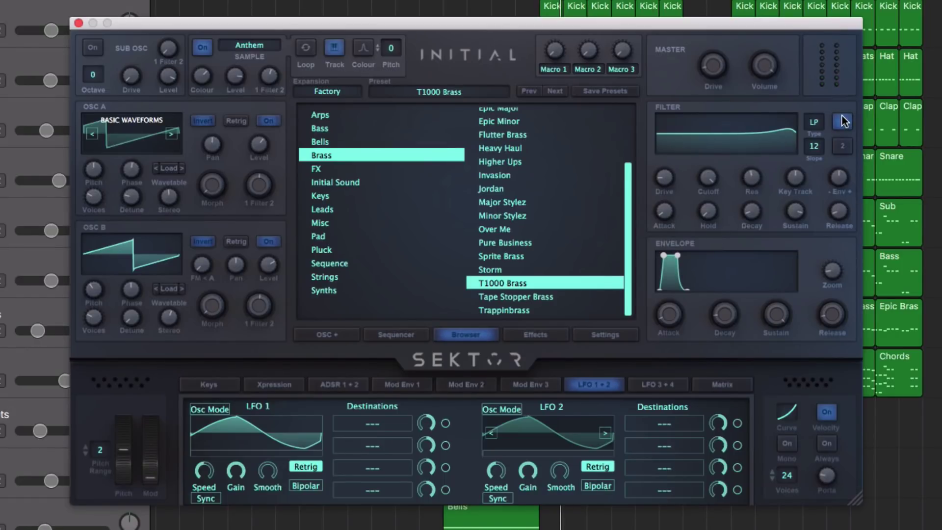
click(842, 145)
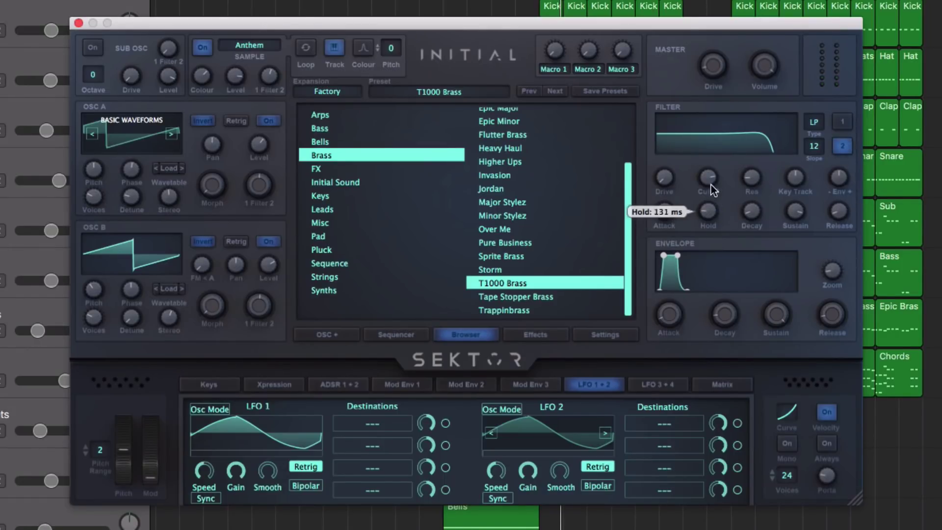
click(843, 122)
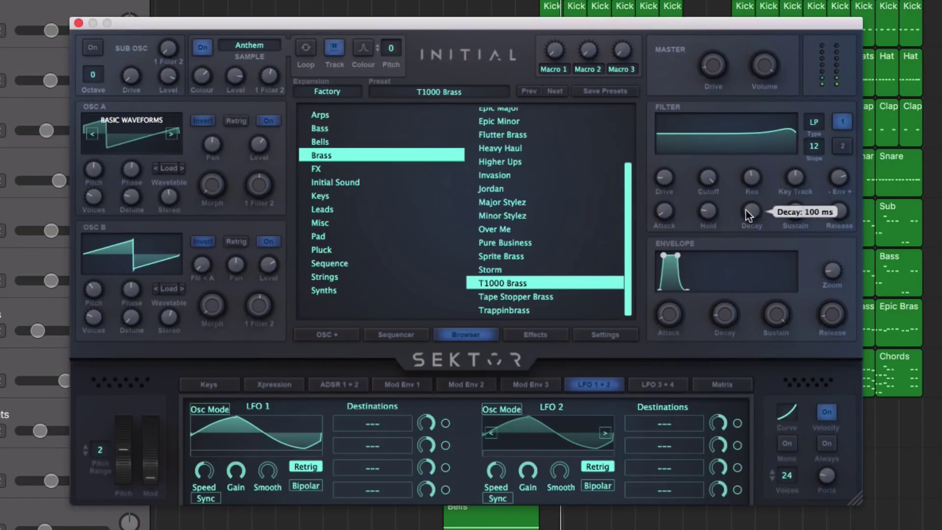
drag(709, 177, 706, 219)
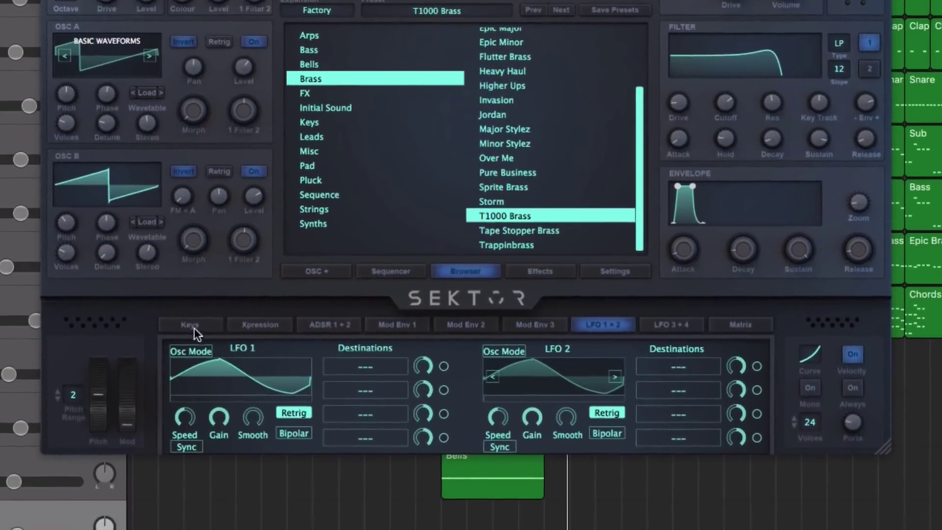
Look through the Keys view and the eight Xpression curves, and set the source of Xpression 1 to Velocity.
click(205, 367)
click(329, 479)
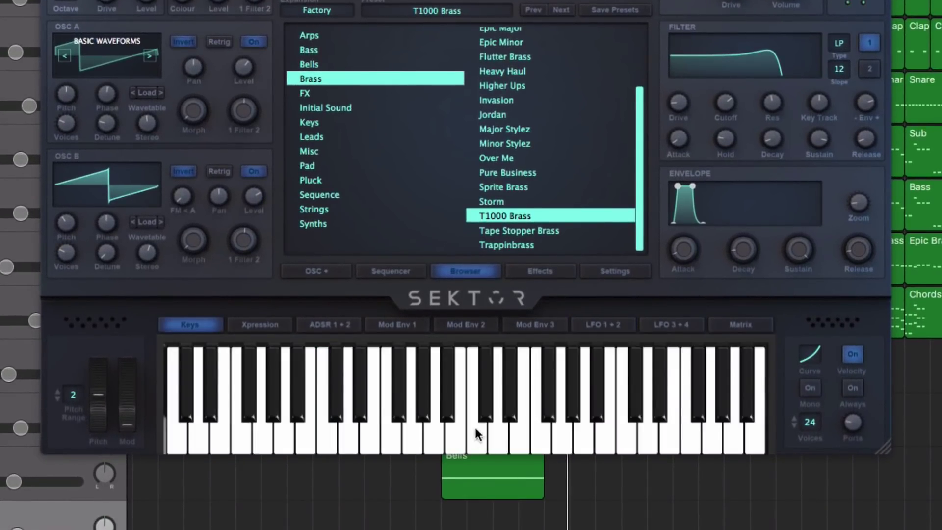
click(248, 325)
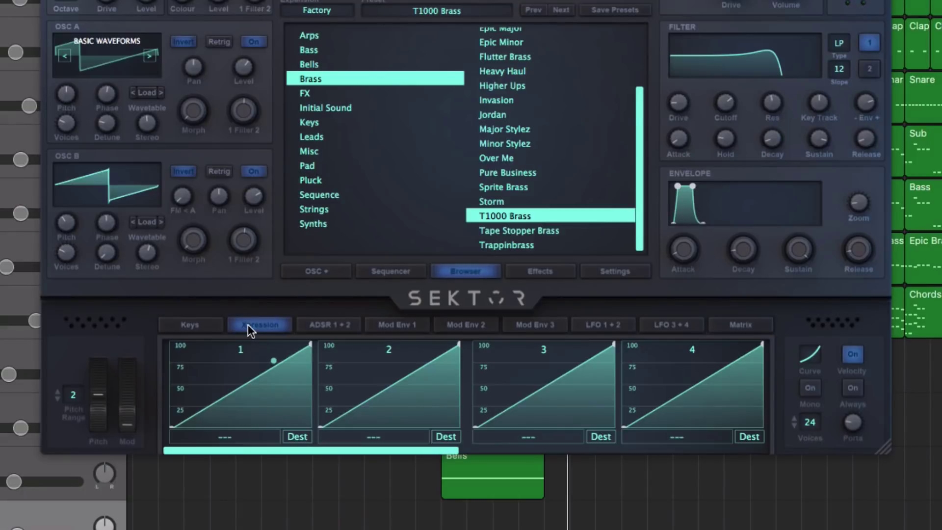
scroll(404, 416, right, 5)
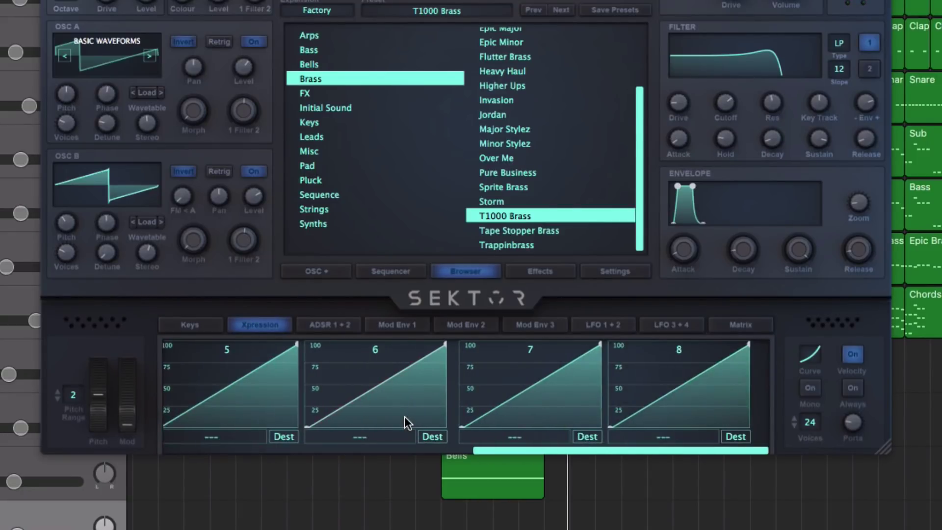
scroll(404, 416, left, 5)
click(235, 436)
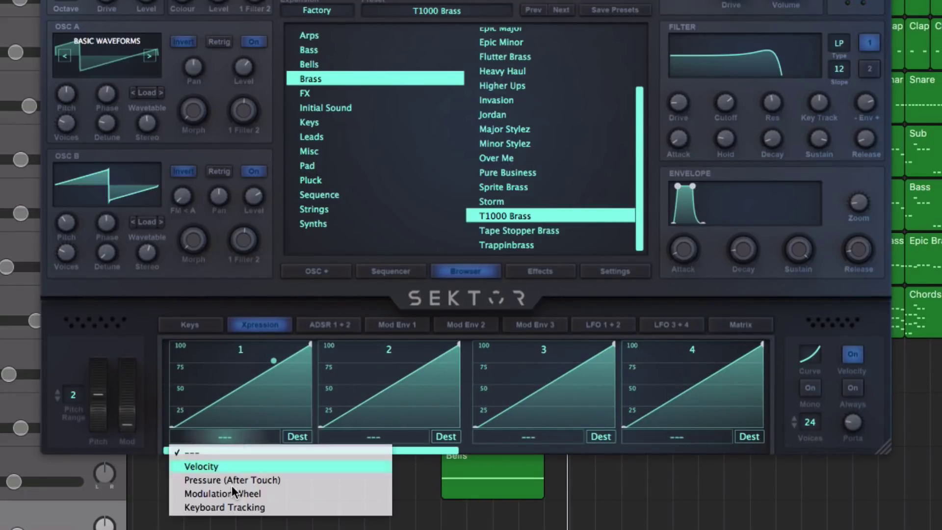
click(223, 464)
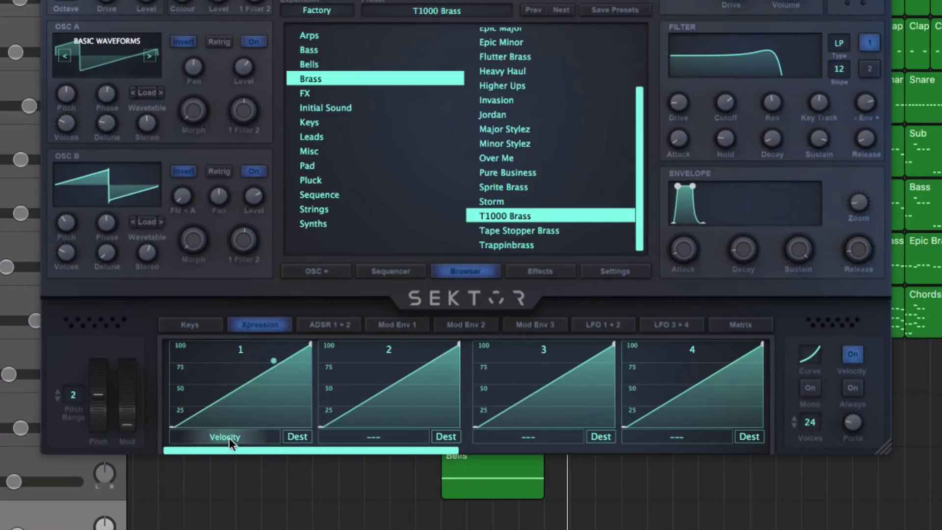
Assign Filter 1 Cutoff as the first destination of Xpression 1 and turn the Filter 1 cutoff down.
click(291, 438)
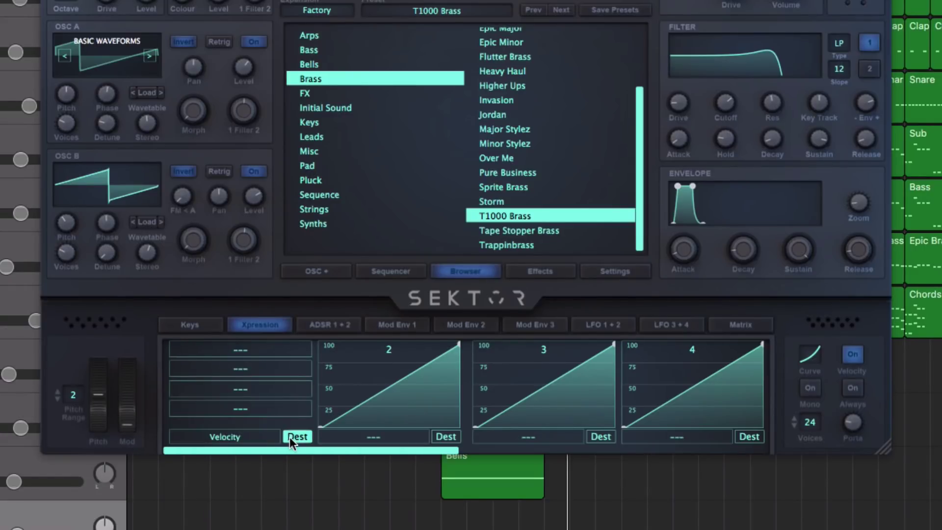
click(229, 348)
mouse_move(268, 274)
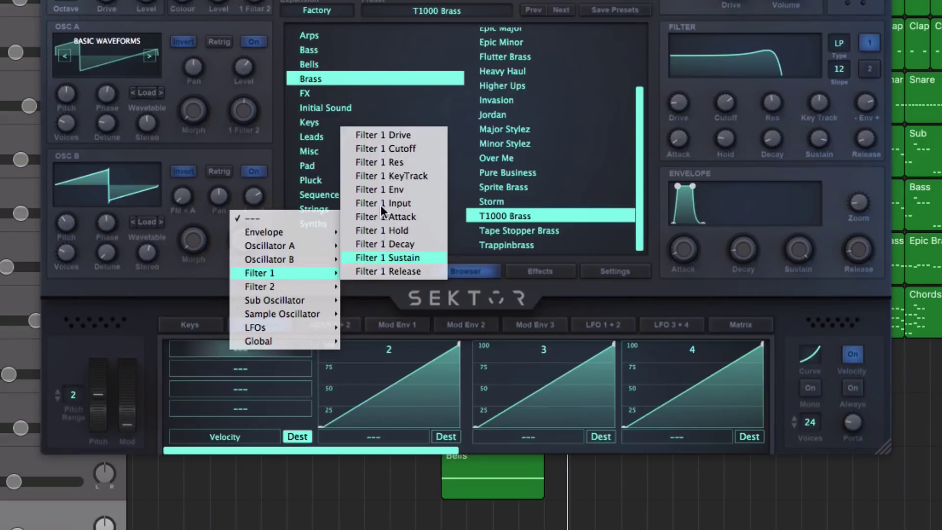
click(387, 146)
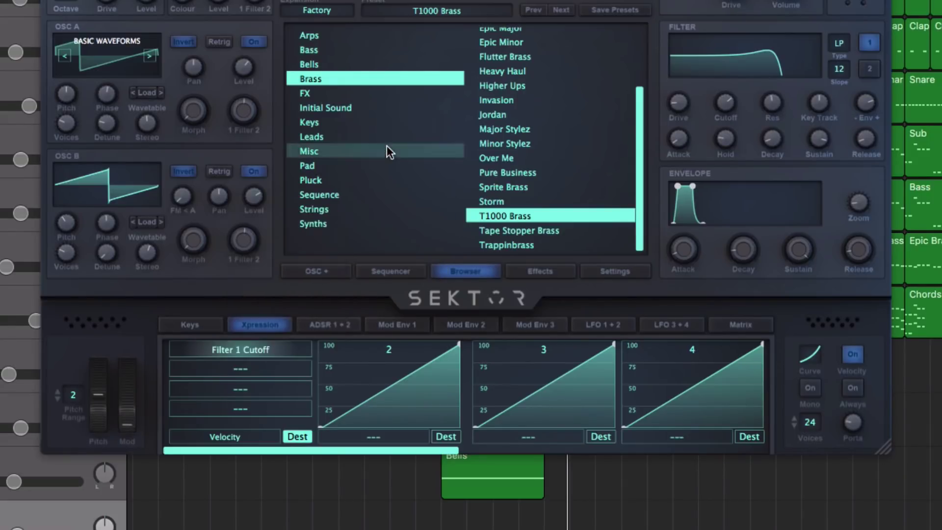
click(238, 440)
click(232, 434)
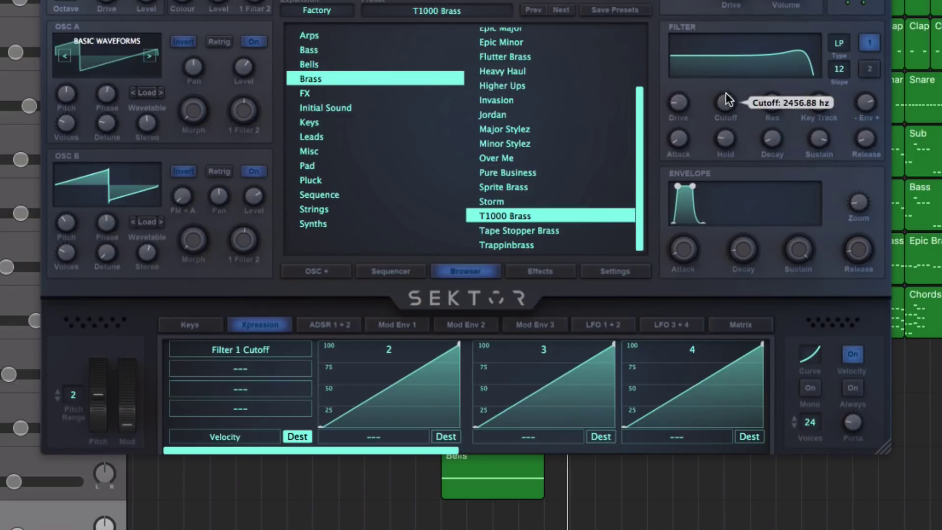
mouse_move(726, 93)
mouse_down()
mouse_move(721, 143)
mouse_move(721, 102)
mouse_up()
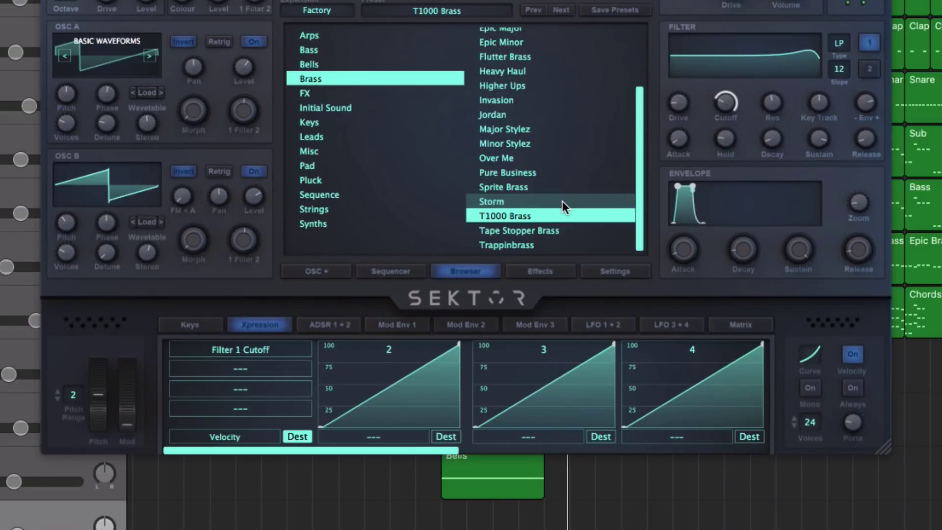
Return Xpression 1 to its curve display and bend the velocity curve downward into a steep concave shape.
click(298, 437)
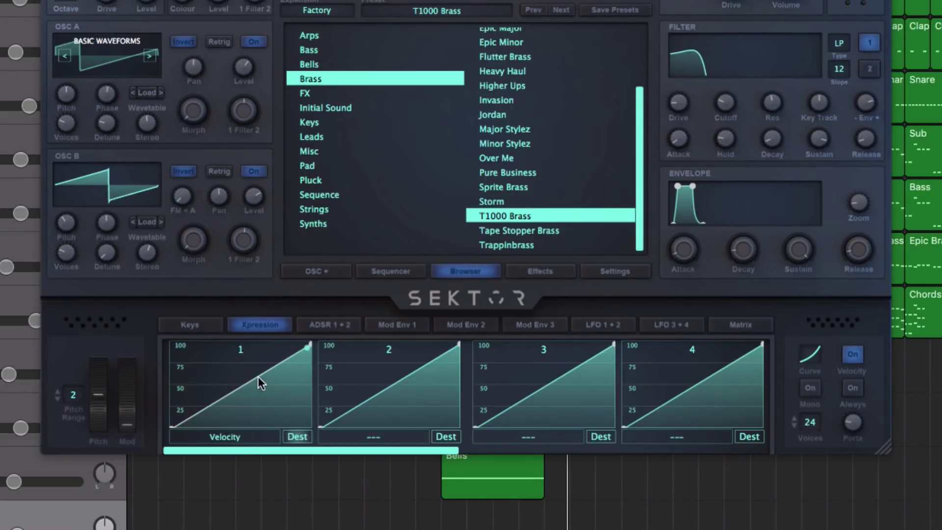
mouse_move(246, 383)
mouse_down()
mouse_move(255, 417)
mouse_move(226, 332)
mouse_move(252, 396)
mouse_up()
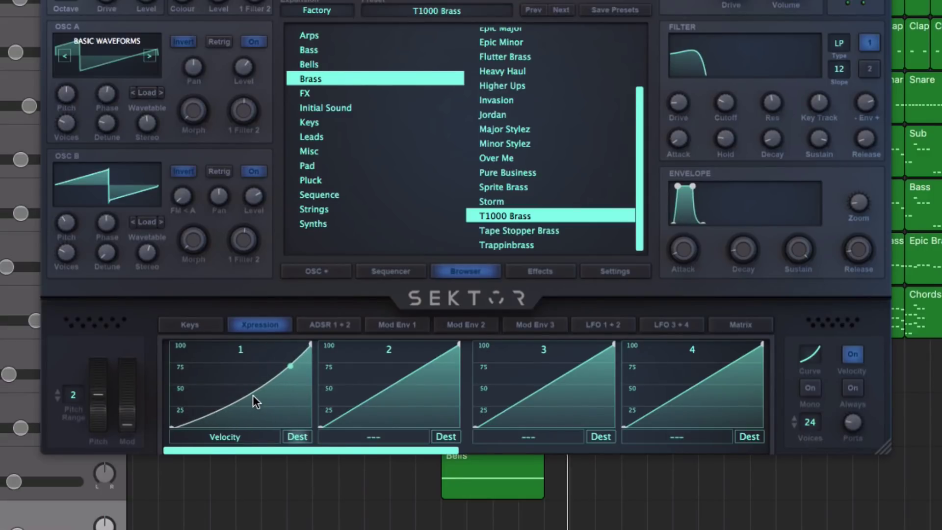
mouse_move(255, 383)
mouse_down()
mouse_move(261, 408)
mouse_move(260, 400)
mouse_up()
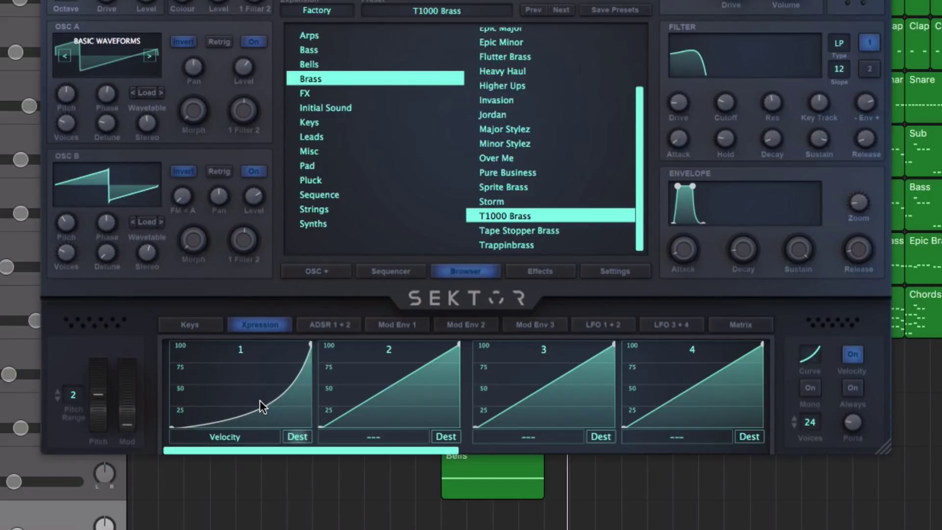
Set the source of Xpression 2 to Modulation Wheel and assign LFO 1 Level as its first destination.
click(379, 438)
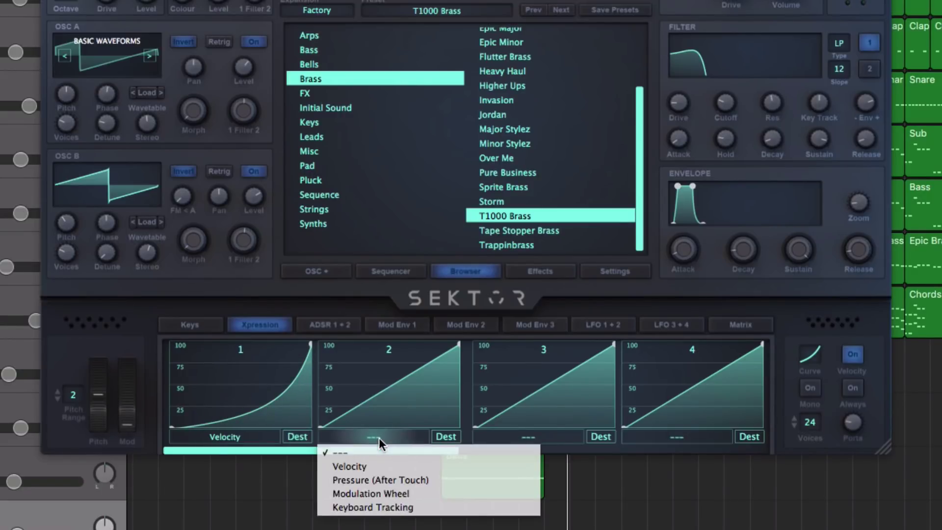
click(377, 495)
click(447, 433)
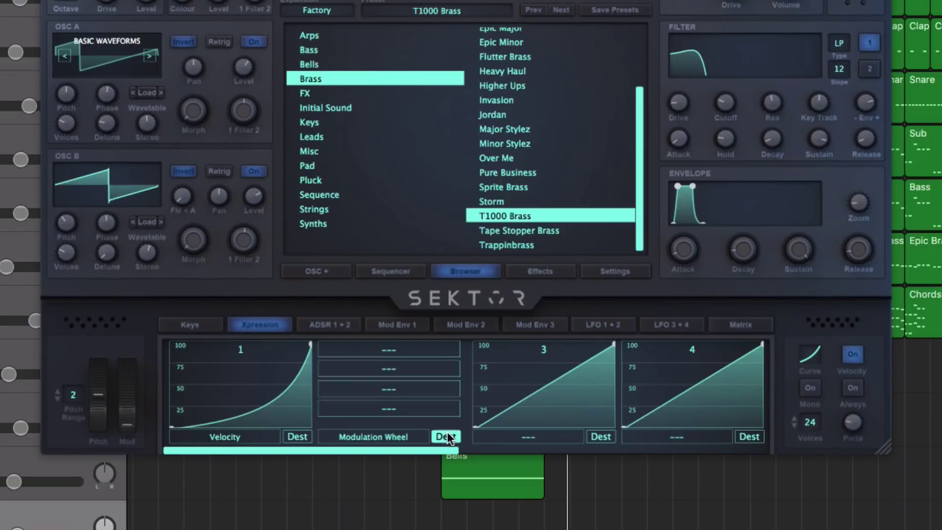
click(376, 351)
mouse_move(399, 285)
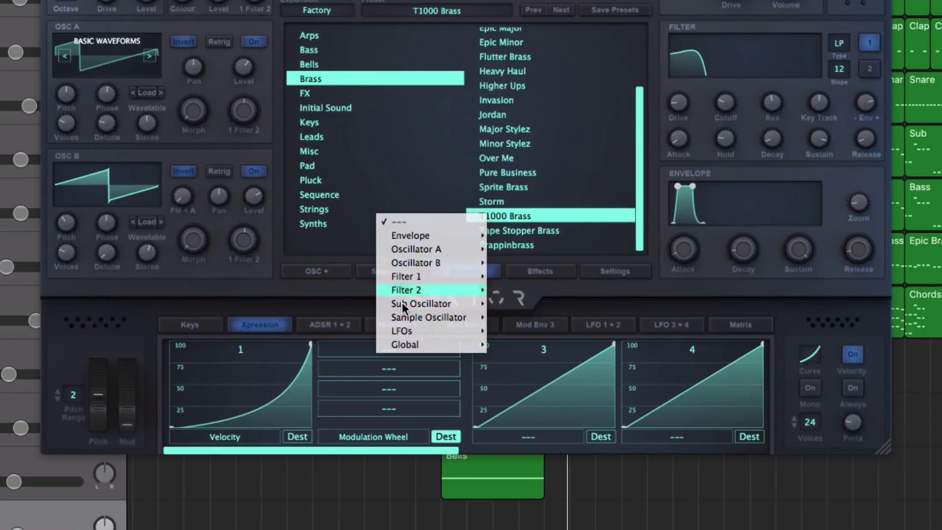
mouse_move(406, 331)
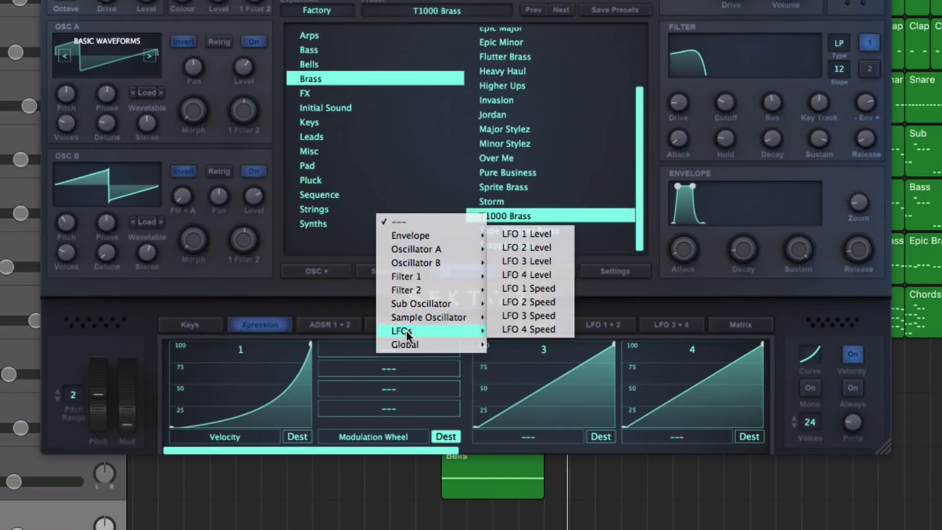
click(531, 235)
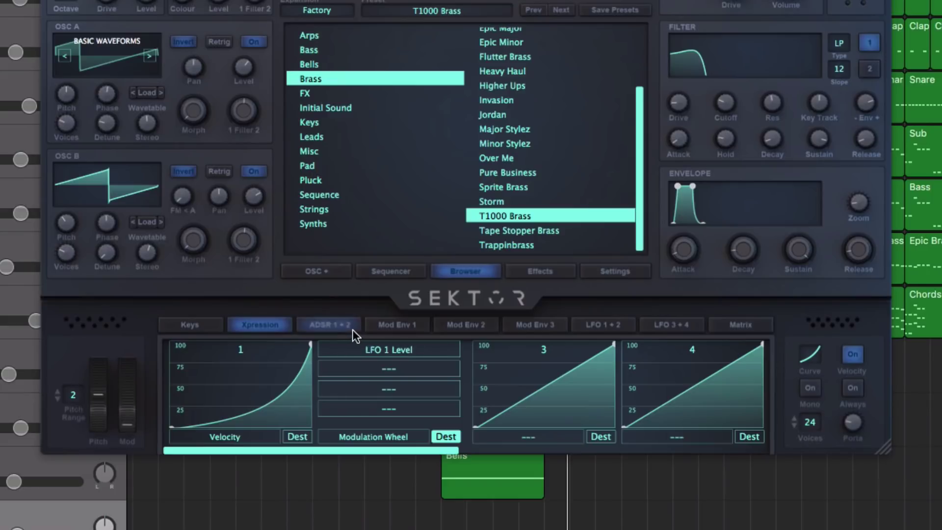
Assign Osc A Pitch as the first destination of LFO 1.
click(603, 326)
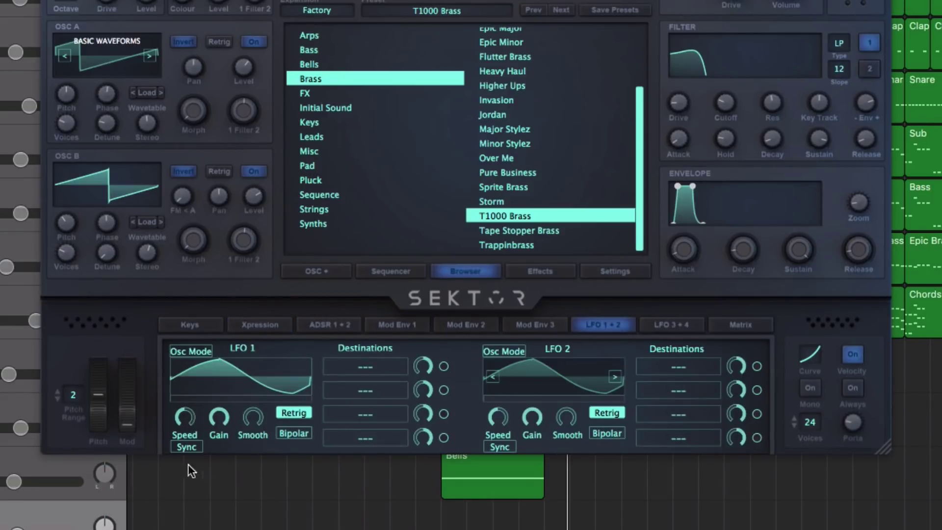
click(360, 368)
mouse_move(387, 303)
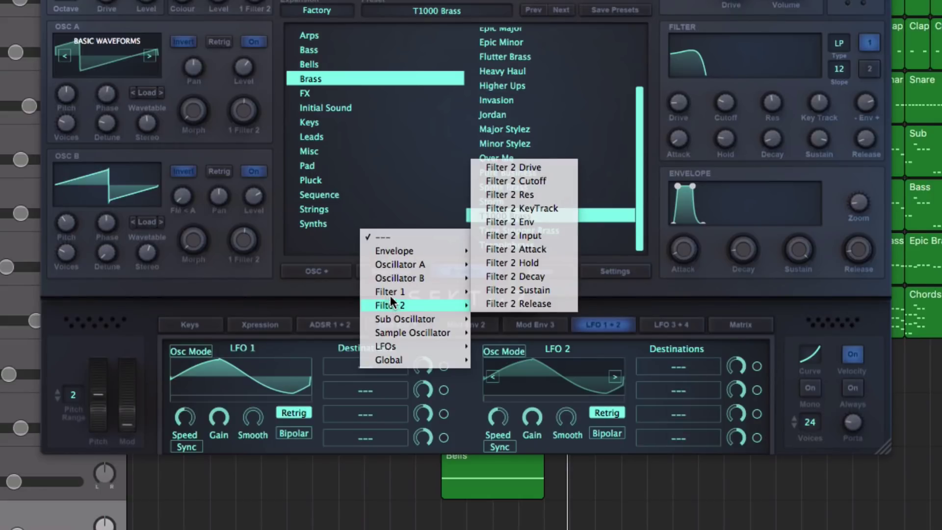
mouse_move(395, 267)
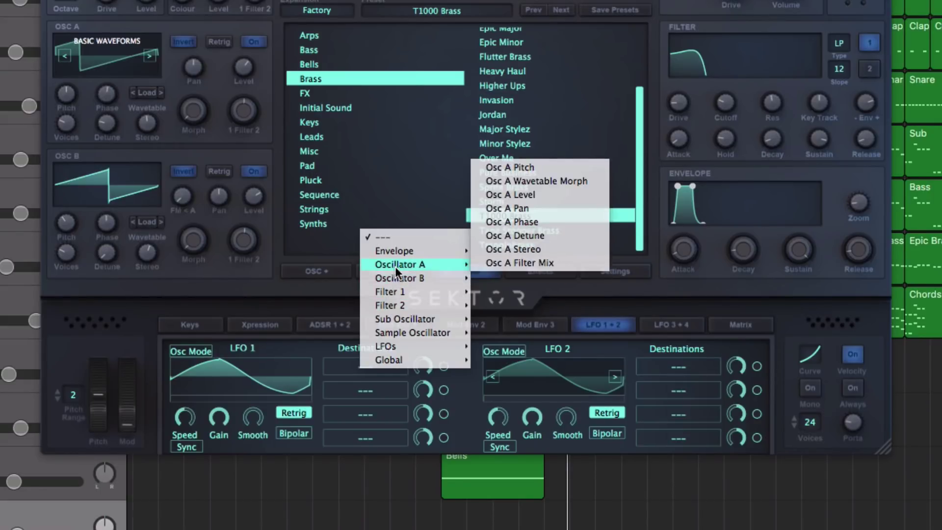
click(535, 169)
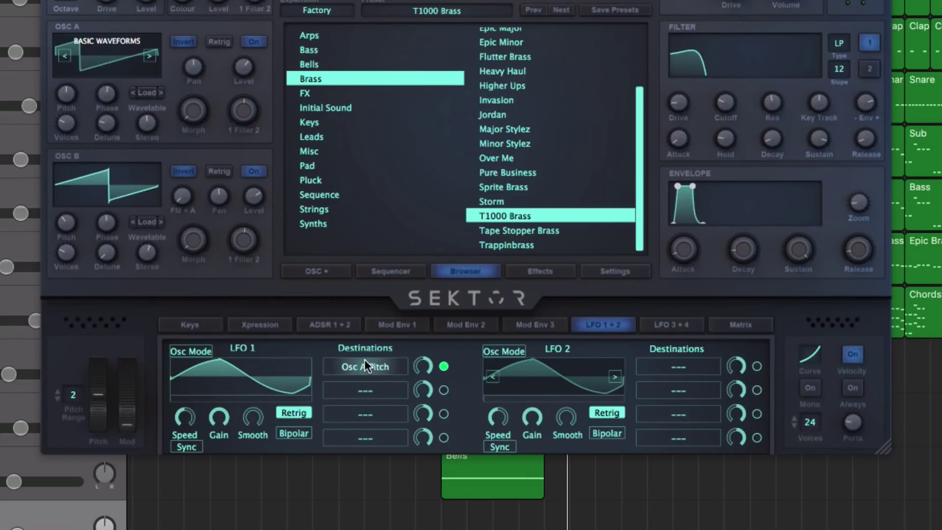
mouse_move(216, 398)
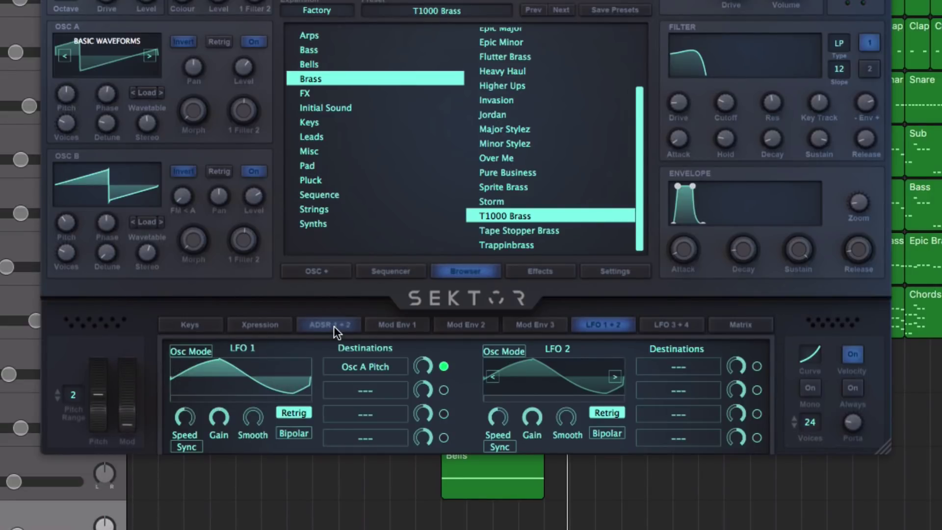
Return Xpression 2 to its curve display, bend the Modulation Wheel curve steeply downward and add two points to it.
click(272, 325)
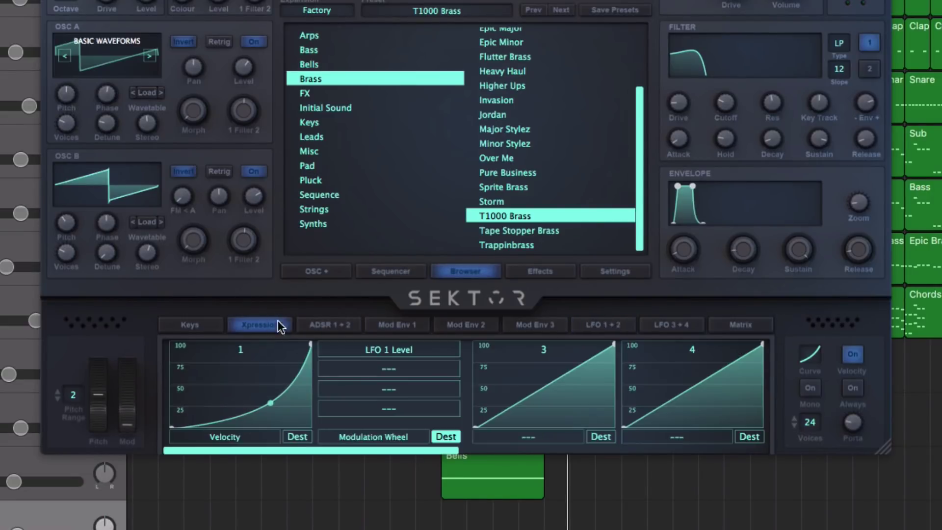
click(386, 432)
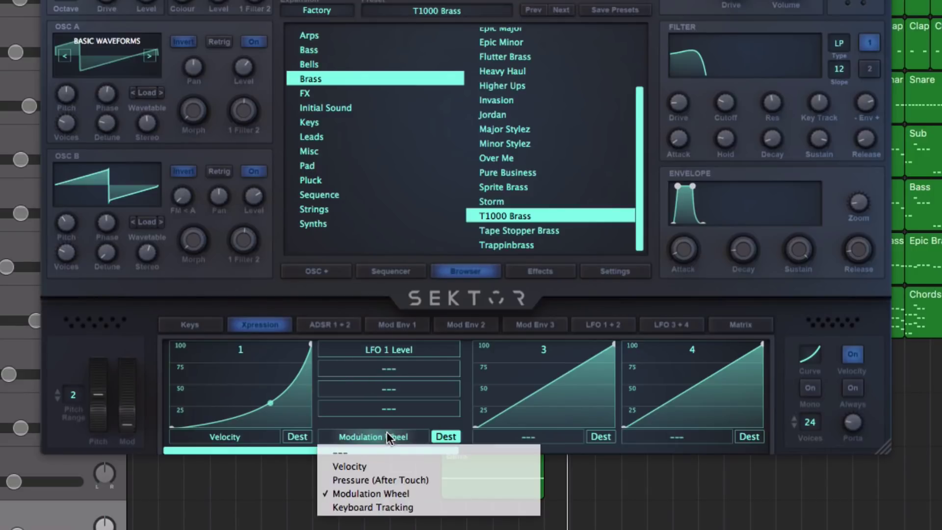
click(445, 435)
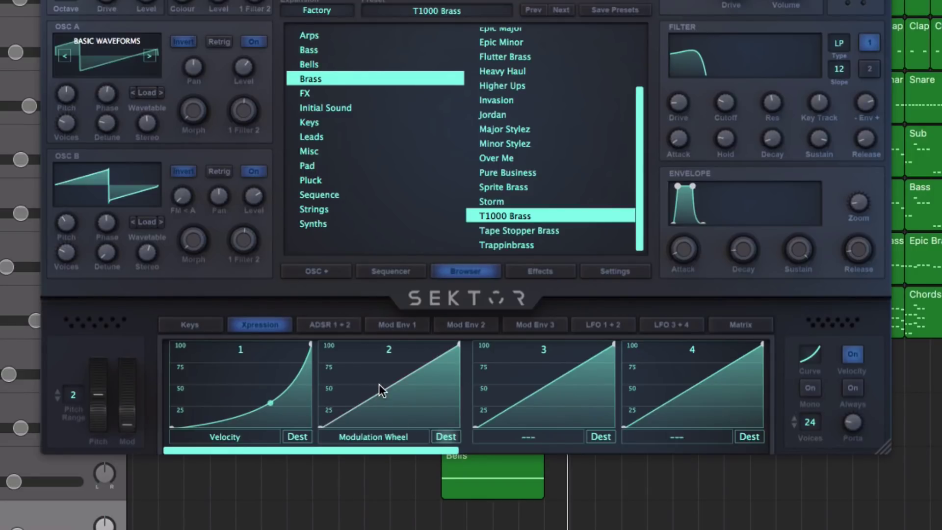
drag(379, 385, 385, 398)
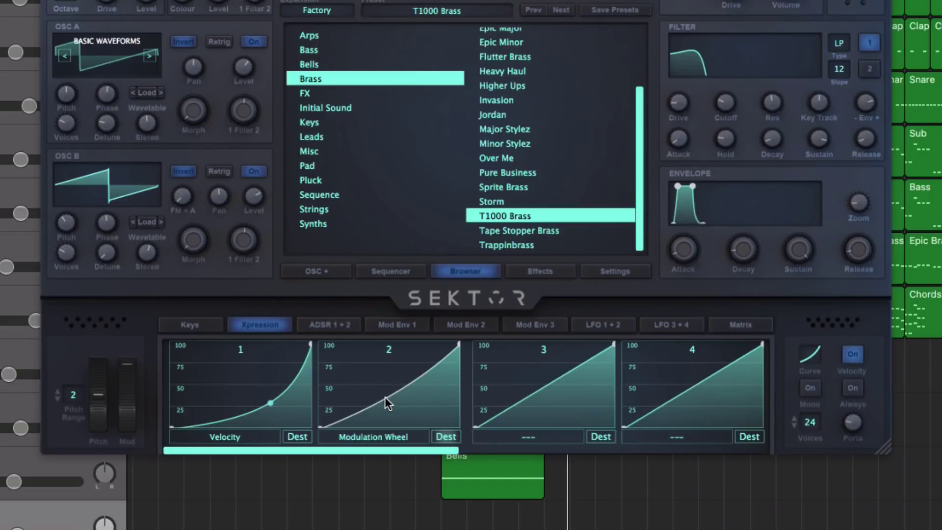
scroll(385, 397, right, 1)
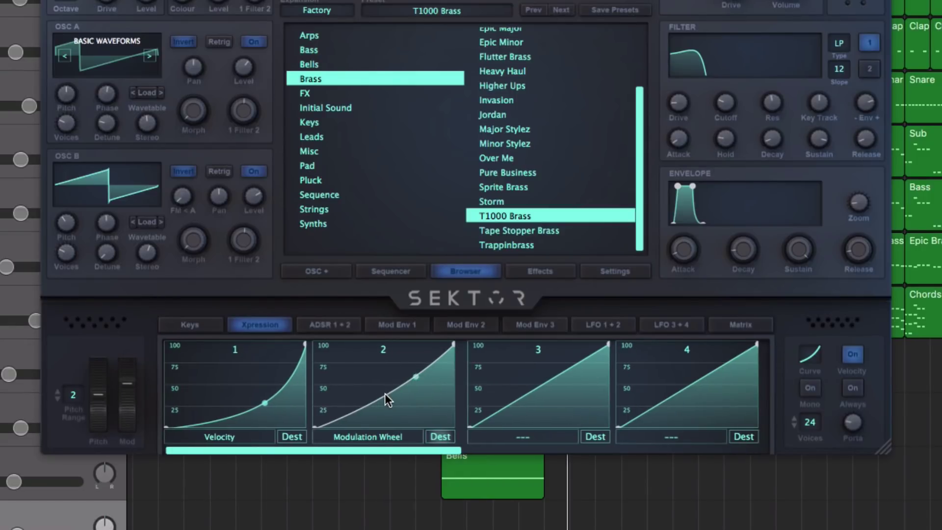
drag(385, 393, 392, 414)
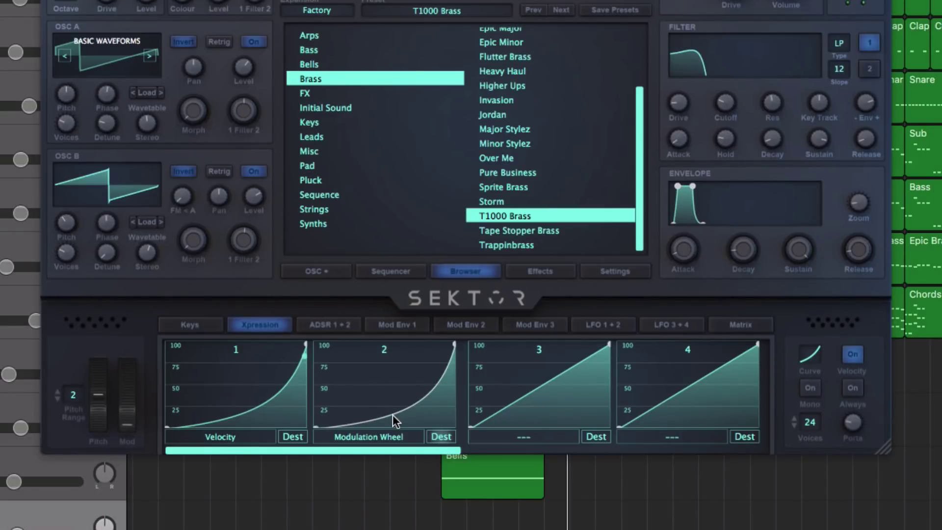
click(393, 414)
drag(423, 388, 441, 389)
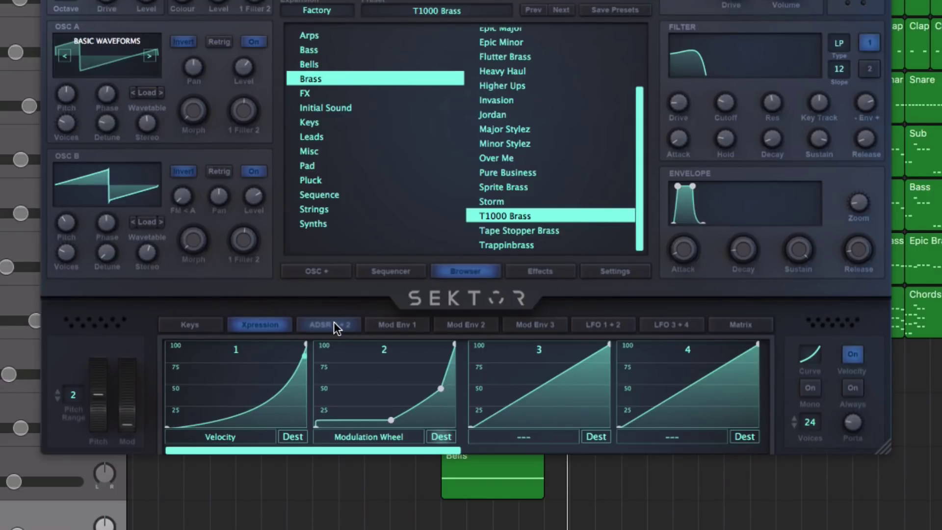
Look through the ADSR 1 + 2, Mod Env 1 and Mod Env 2 views.
click(334, 327)
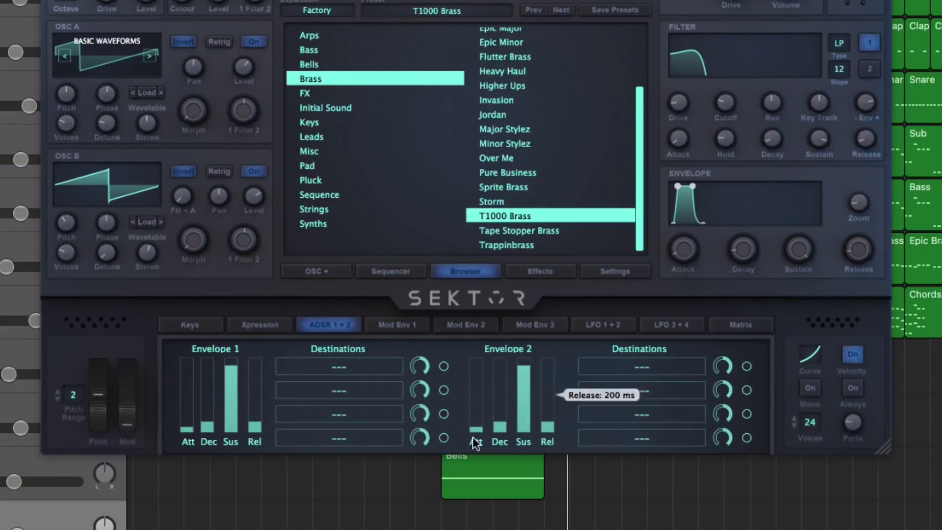
click(393, 324)
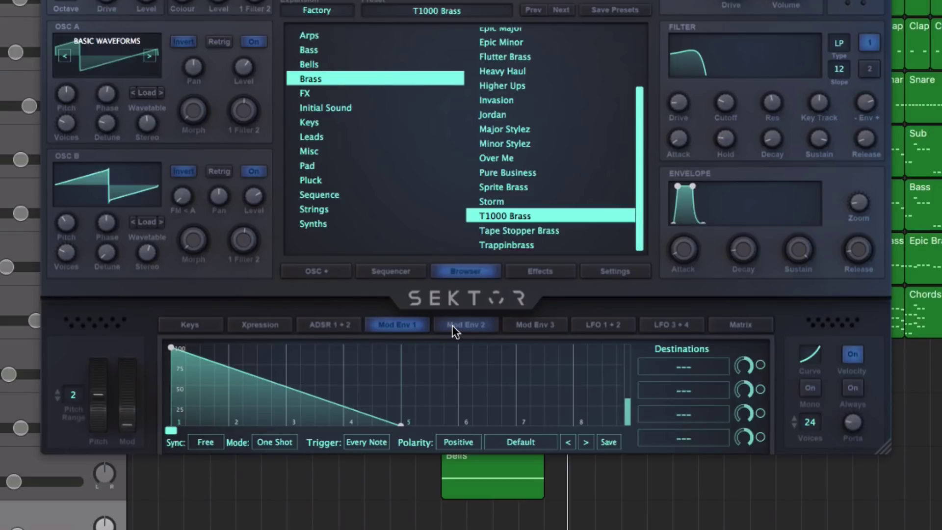
click(466, 325)
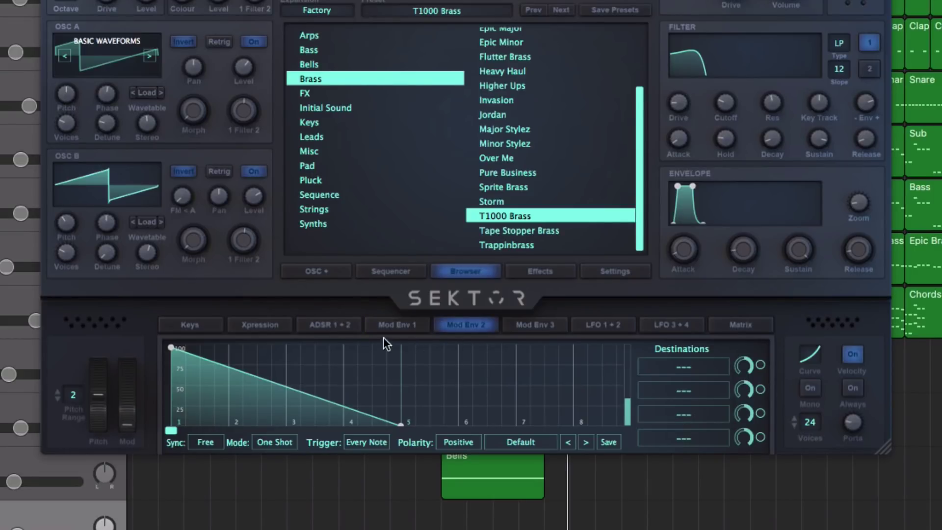
Assign Osc A Pitch and Osc B Pitch as the first two destinations of Mod Env 1.
click(371, 327)
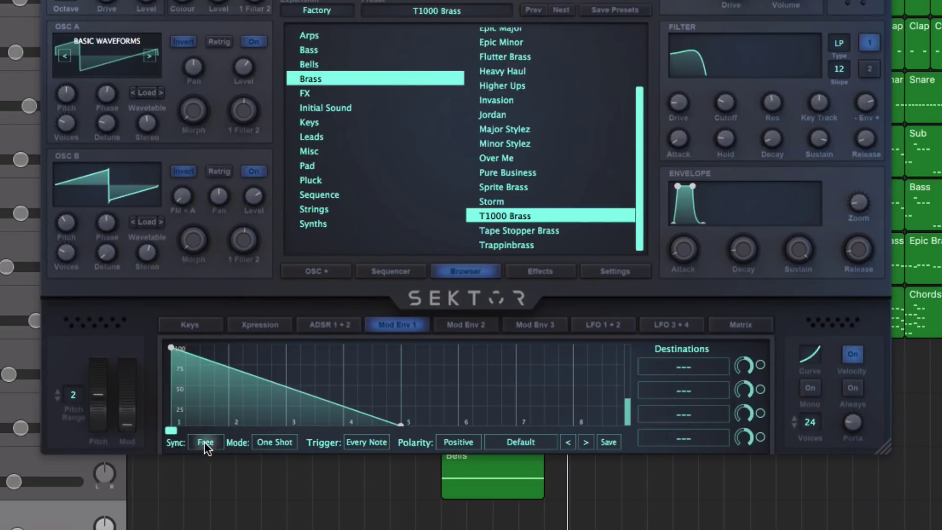
click(678, 364)
mouse_move(595, 255)
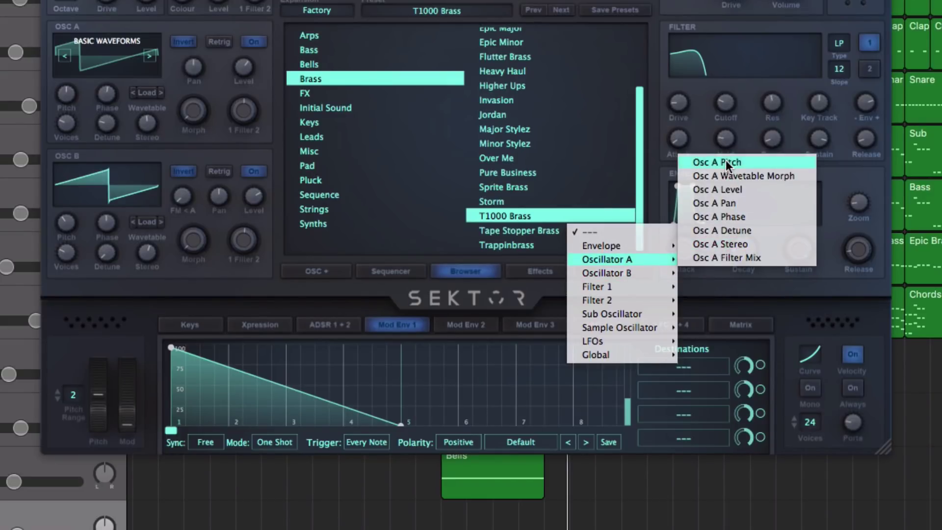
click(726, 161)
click(699, 388)
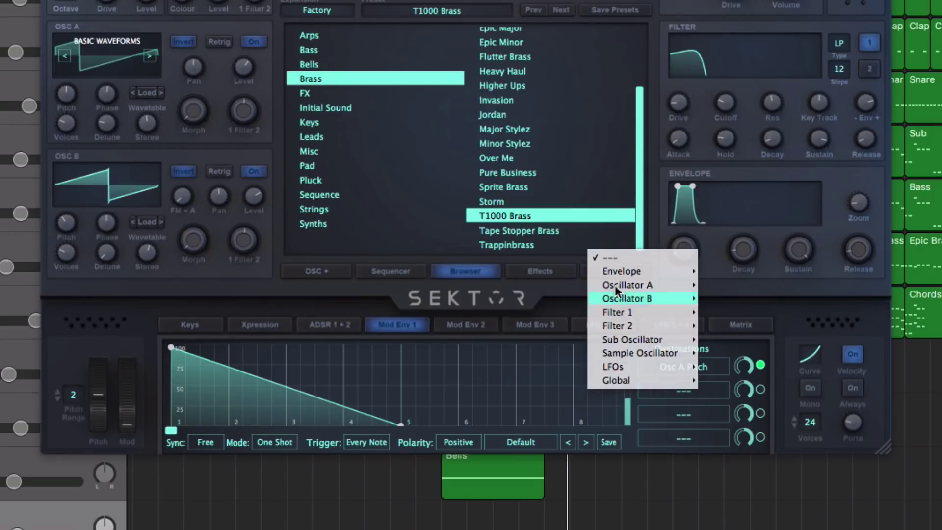
mouse_move(618, 297)
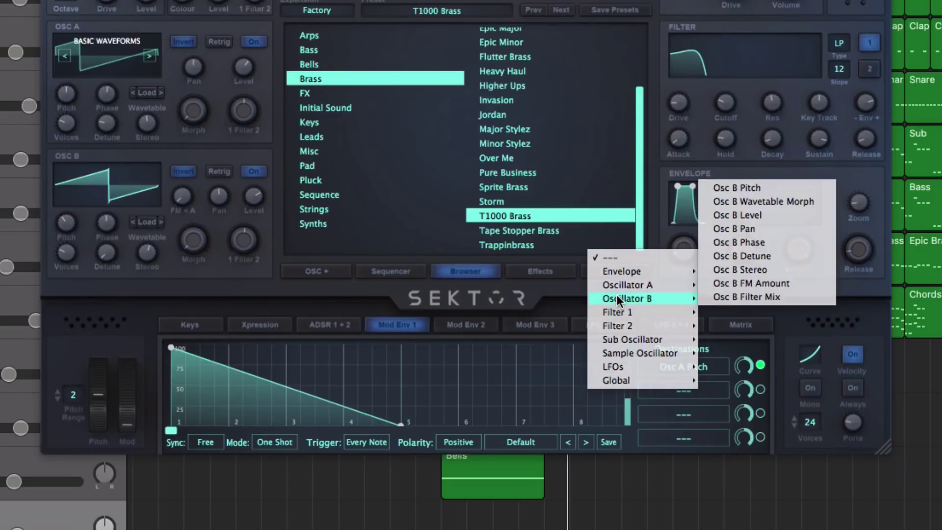
click(742, 188)
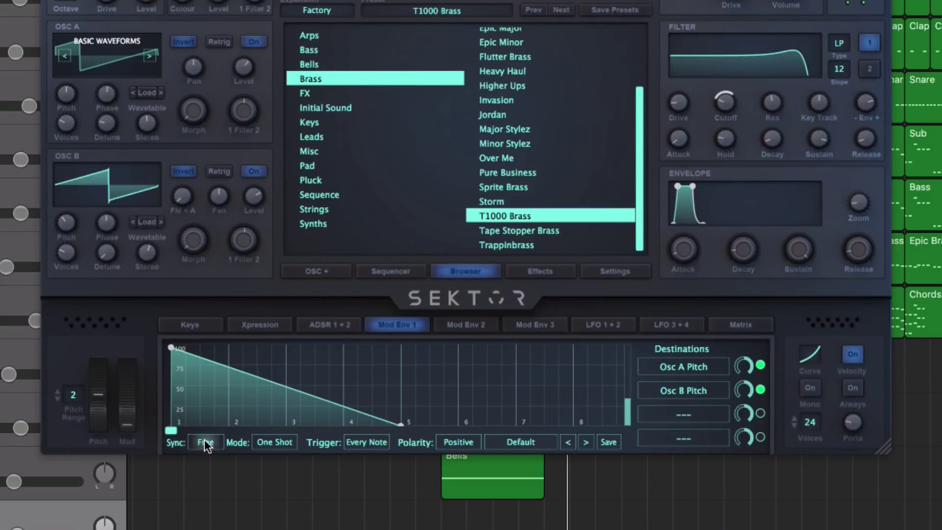
Set the Mod Env 1 mode to Loop and shorten the envelope so the loop ends at 2.
click(265, 442)
click(267, 470)
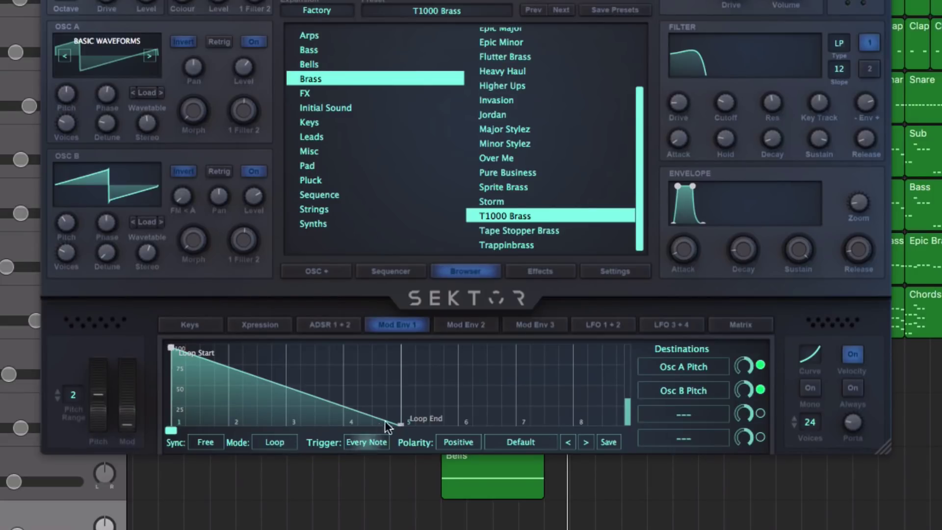
drag(401, 421, 229, 438)
Set the Mod Env 1 sync to Eighths and reshape the envelope with an added point at about 80.
click(204, 439)
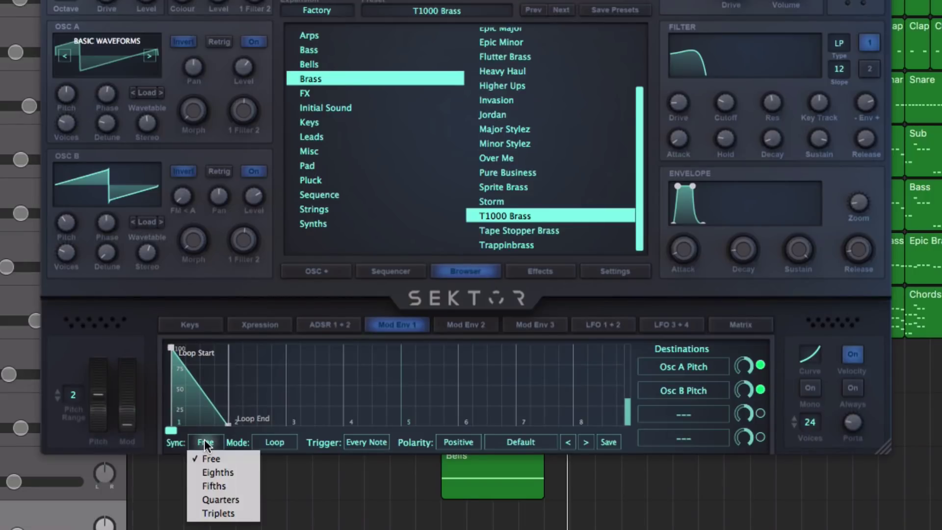
click(219, 471)
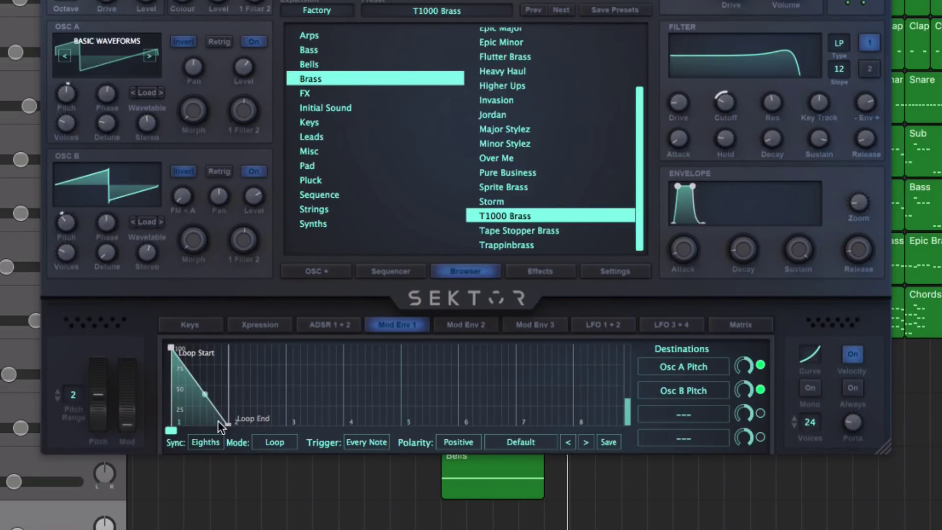
drag(204, 394, 218, 366)
click(215, 390)
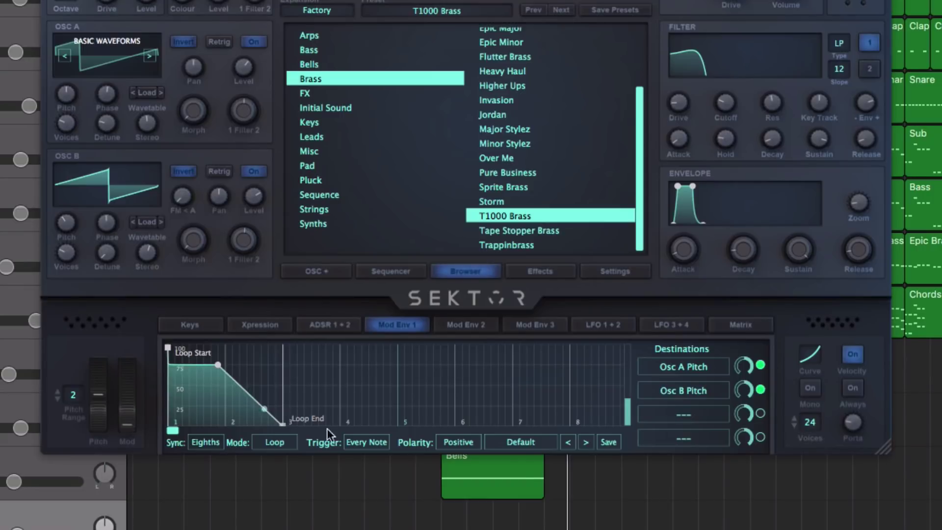
Try the factory envelope presets Slight shift and Delayed In in Mod Env 1.
click(522, 439)
mouse_move(500, 428)
click(561, 373)
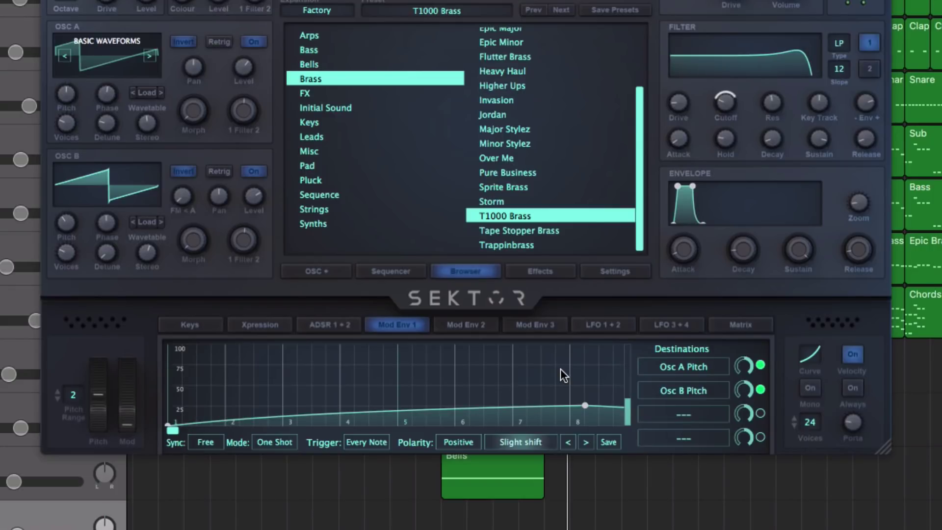
click(512, 437)
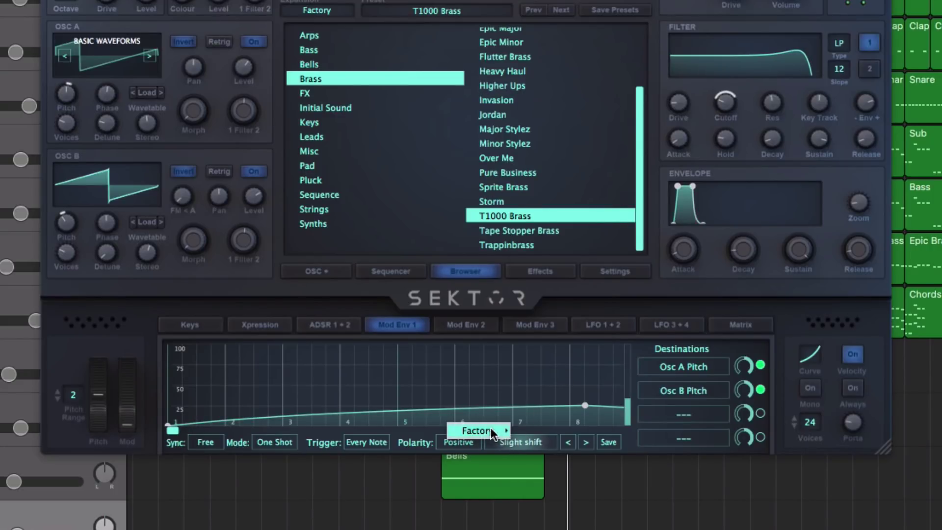
mouse_move(491, 428)
click(553, 280)
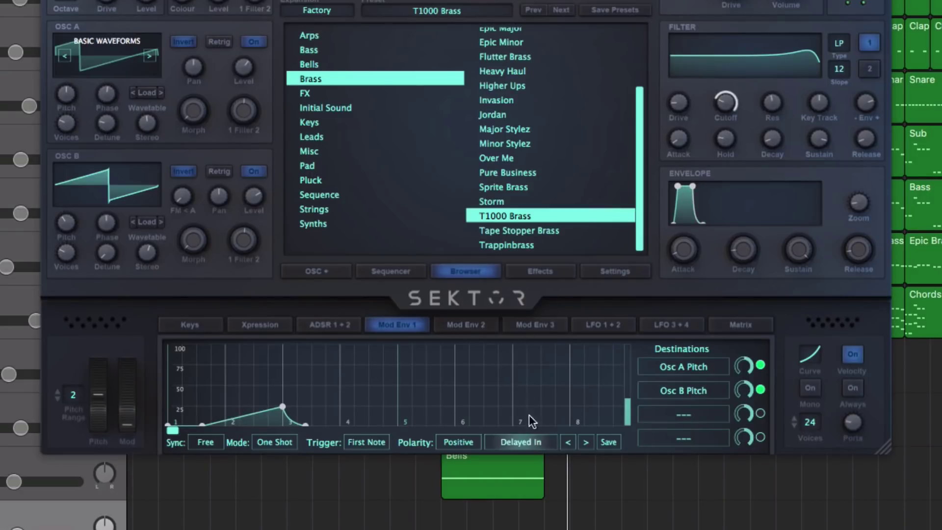
Load the factory envelope preset Bend down into Mod Env 1.
click(523, 444)
mouse_move(515, 436)
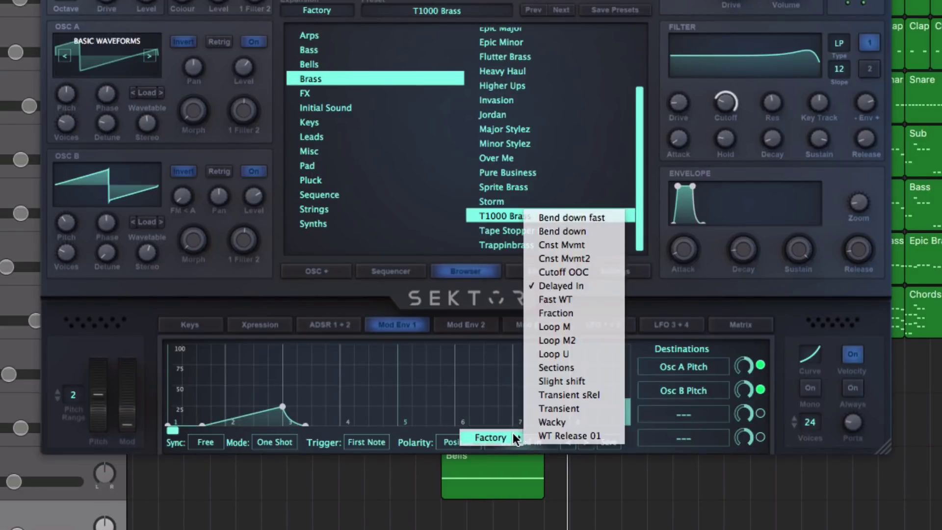
click(571, 233)
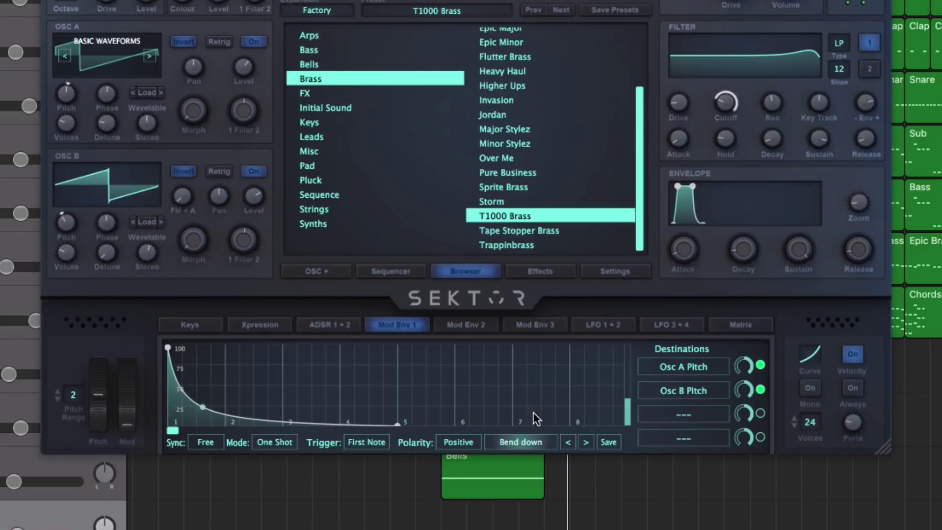
Load the factory envelope preset Transient into Mod Env 1.
click(532, 444)
mouse_move(520, 442)
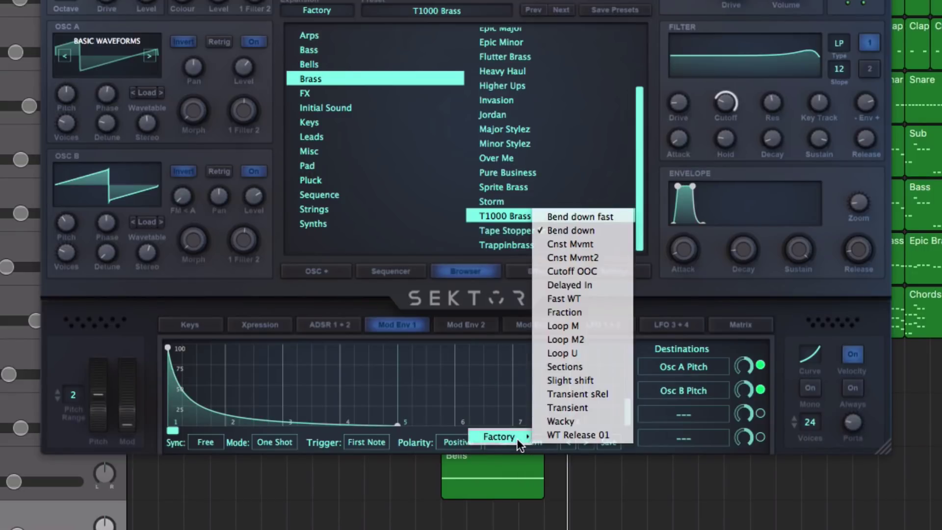
click(565, 408)
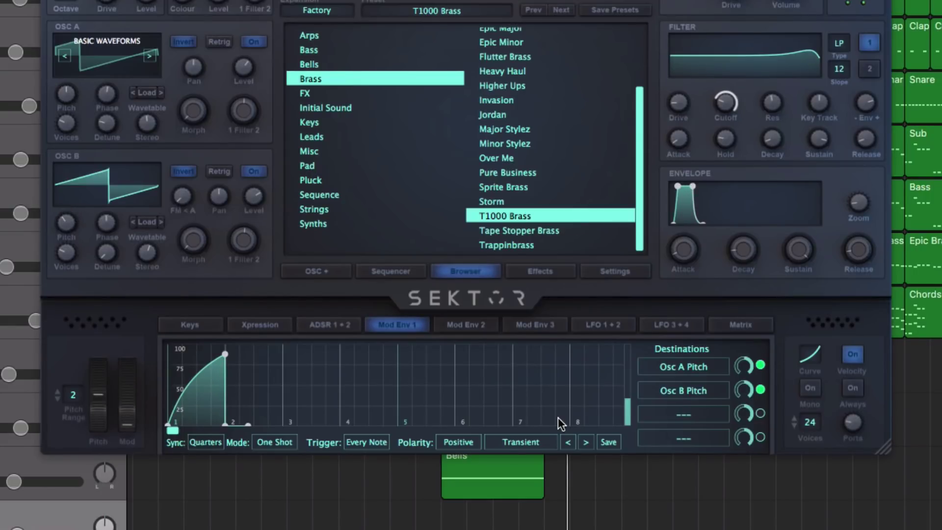
Look through the Mod Env 2, Mod Env 3, LFO 1 + 2, LFO 3 + 4 and Matrix pages.
click(459, 324)
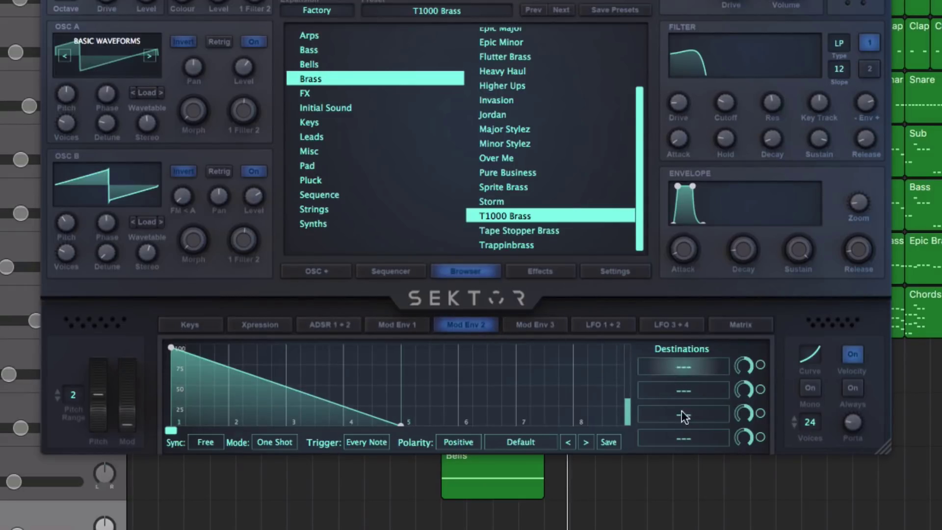
click(539, 324)
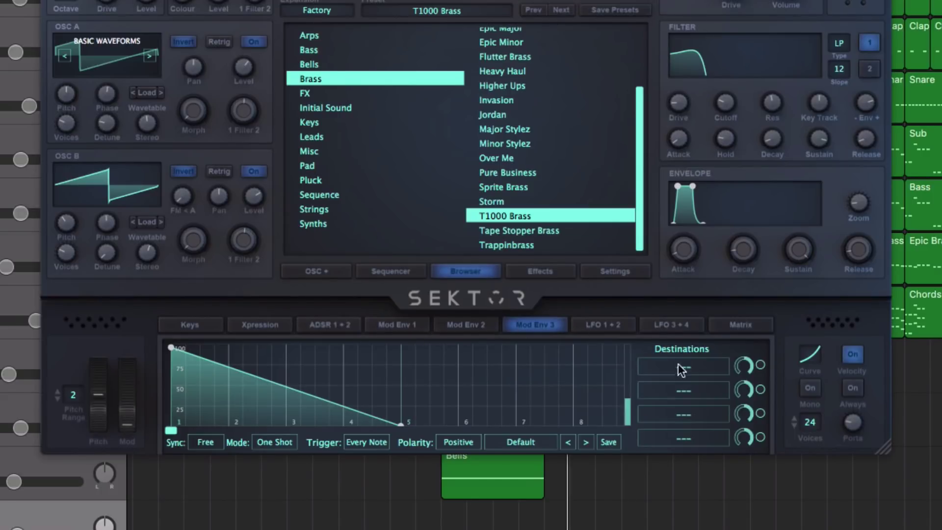
click(588, 325)
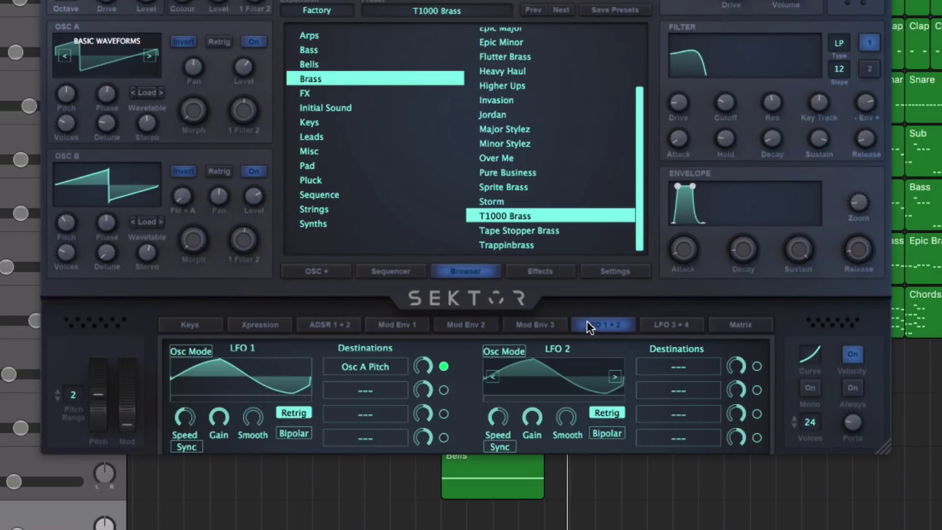
click(677, 326)
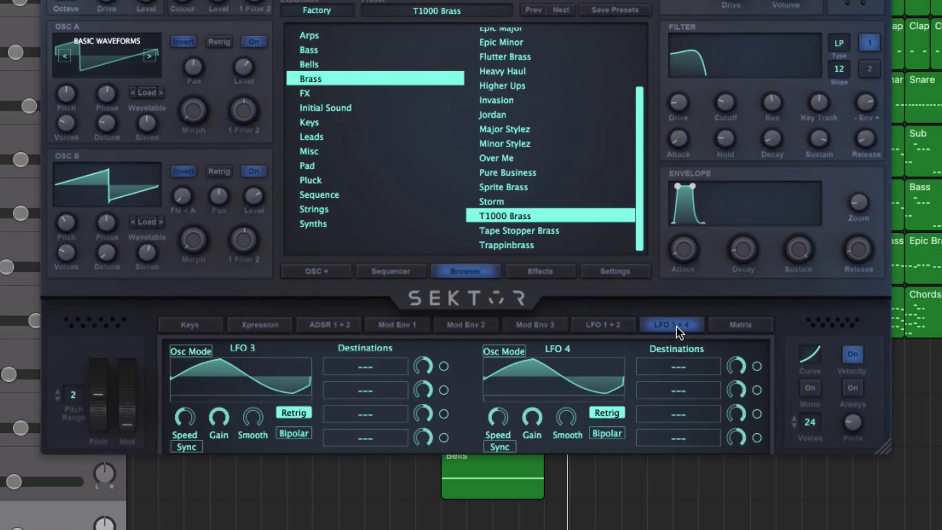
click(728, 325)
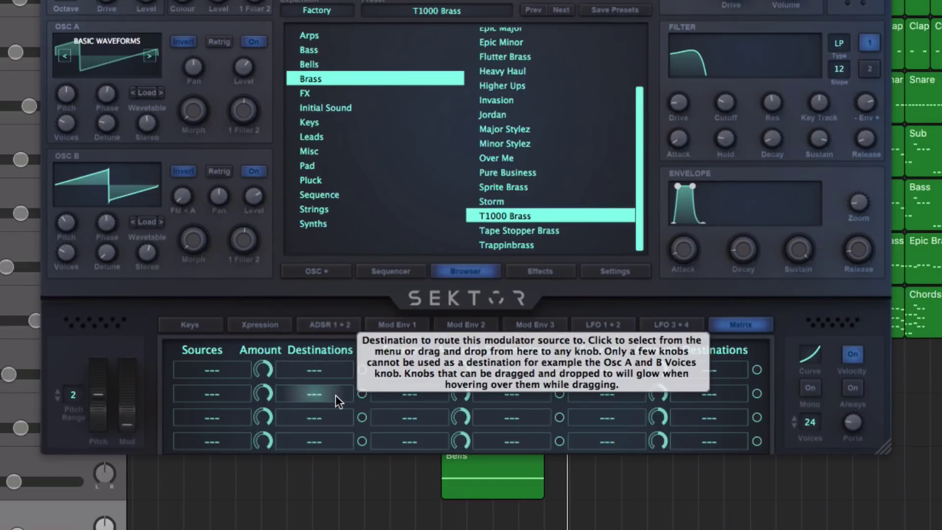
Examine the available sources and the Oscillator A destinations for the first Matrix slot, leaving both unassigned.
click(207, 372)
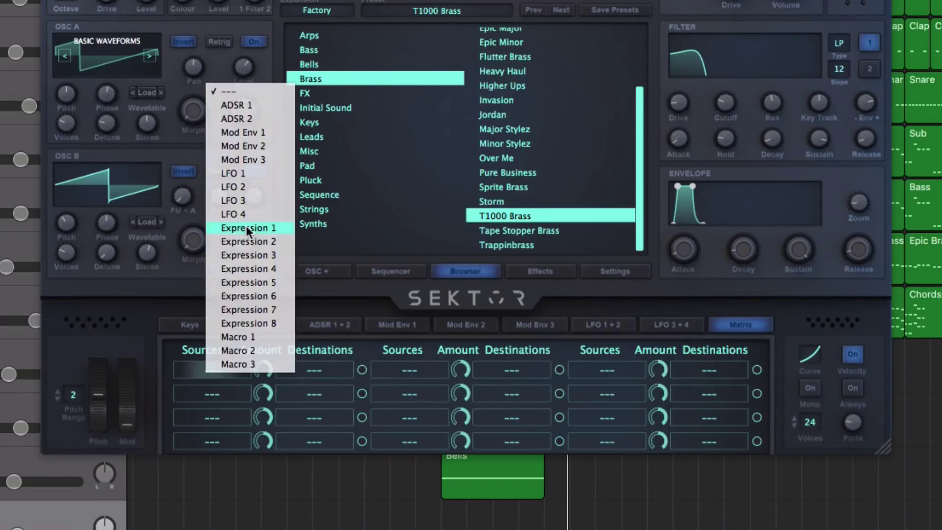
click(327, 367)
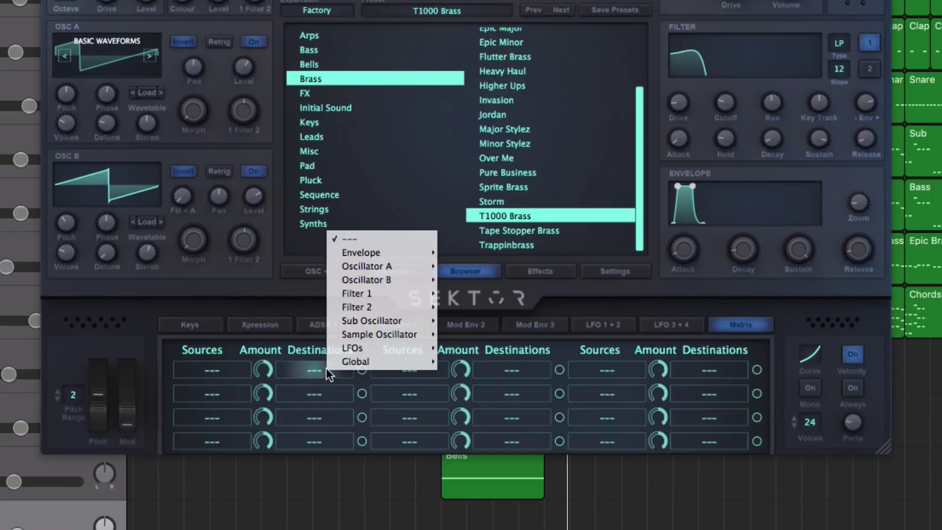
mouse_move(348, 268)
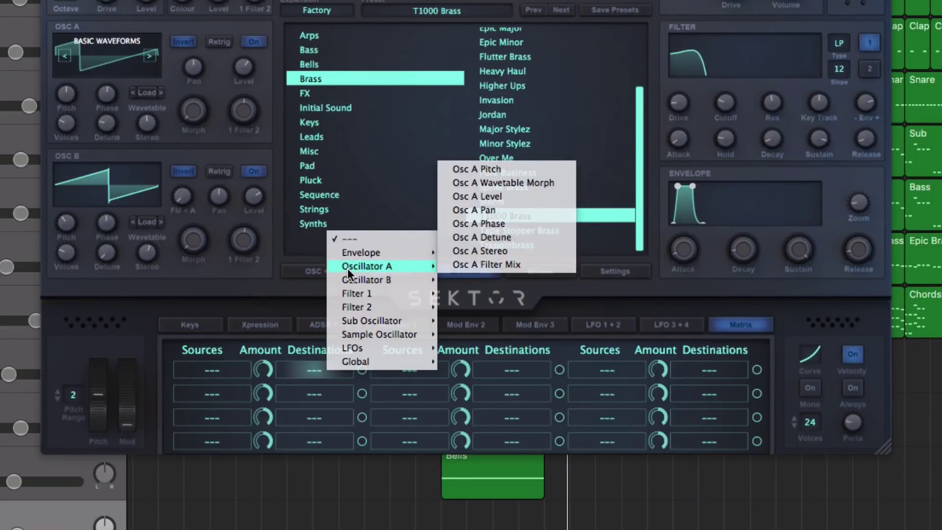
click(238, 294)
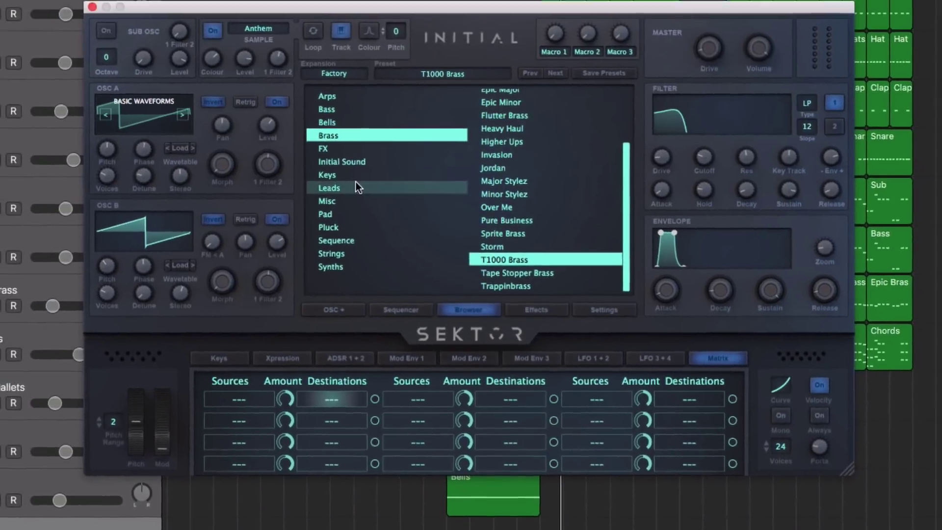
Try the Leads preset Bad Cause and the Arps presets Boogy Man 2 and Never Fail.
click(355, 187)
click(490, 209)
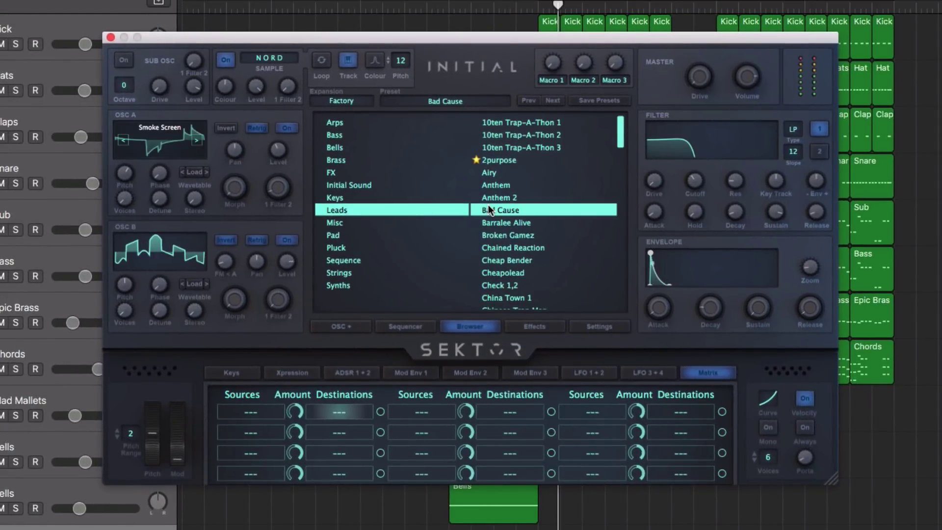
click(334, 122)
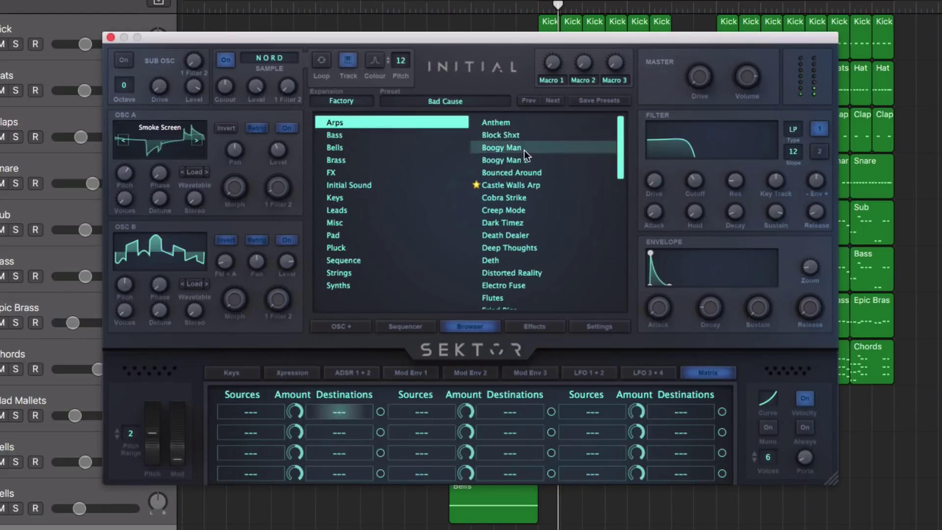
click(514, 154)
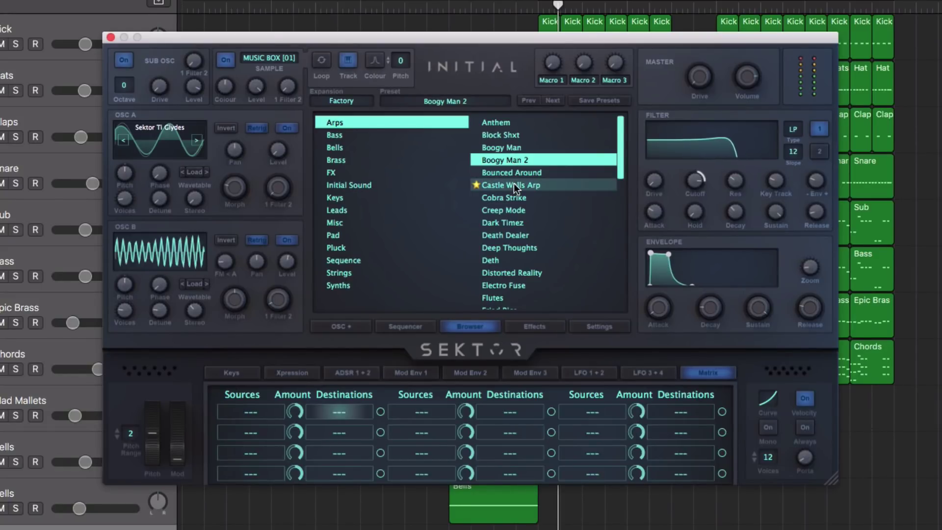
scroll(504, 225, down, 8)
click(503, 222)
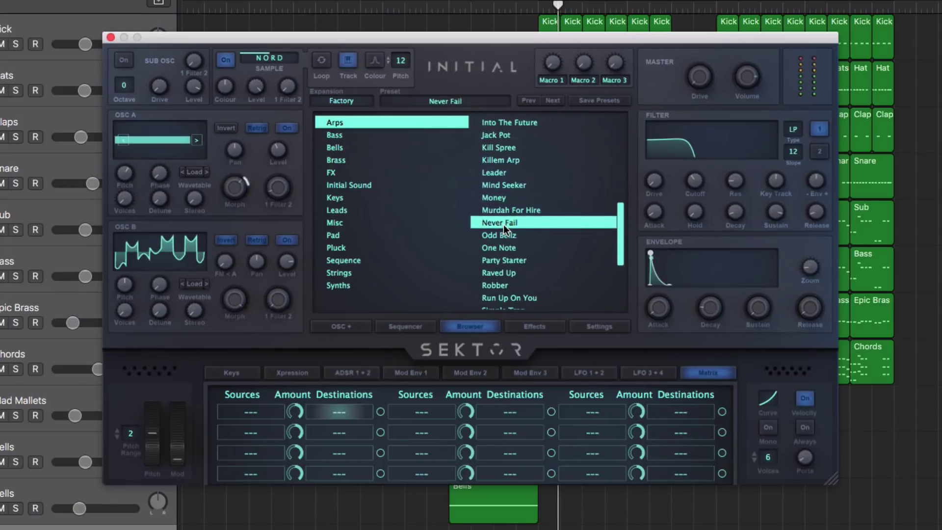
Load the preset Ninjak 3 from the Bass category.
click(347, 138)
scroll(510, 257, down, 10)
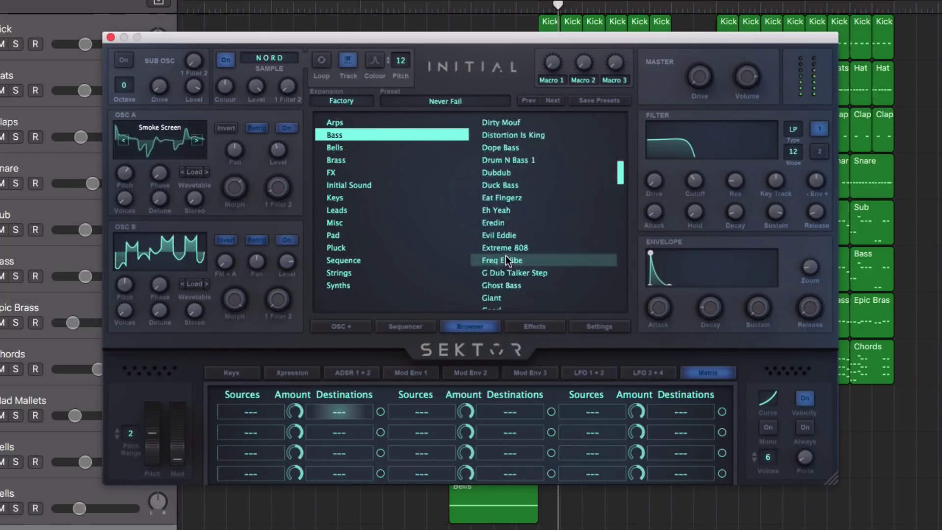
scroll(506, 255, down, 3)
click(501, 227)
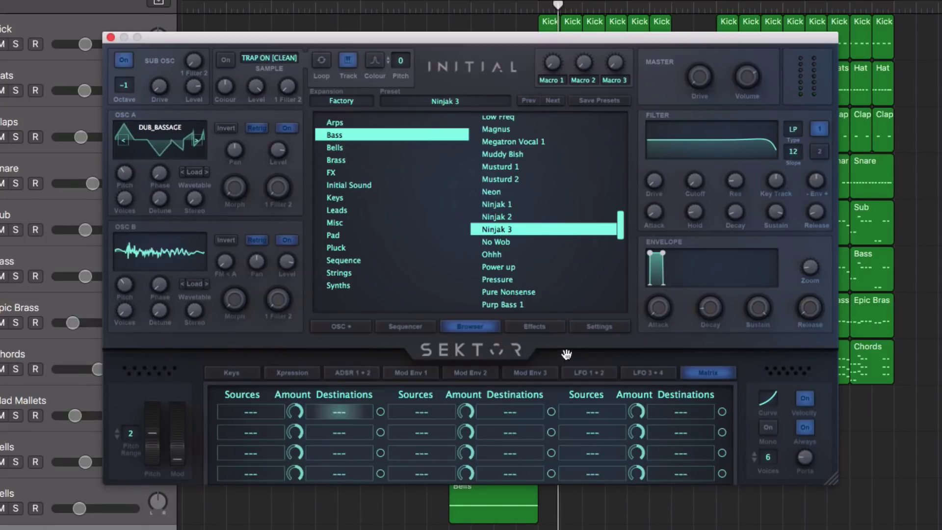
Try the factory skin 01 Light in the general settings.
click(591, 328)
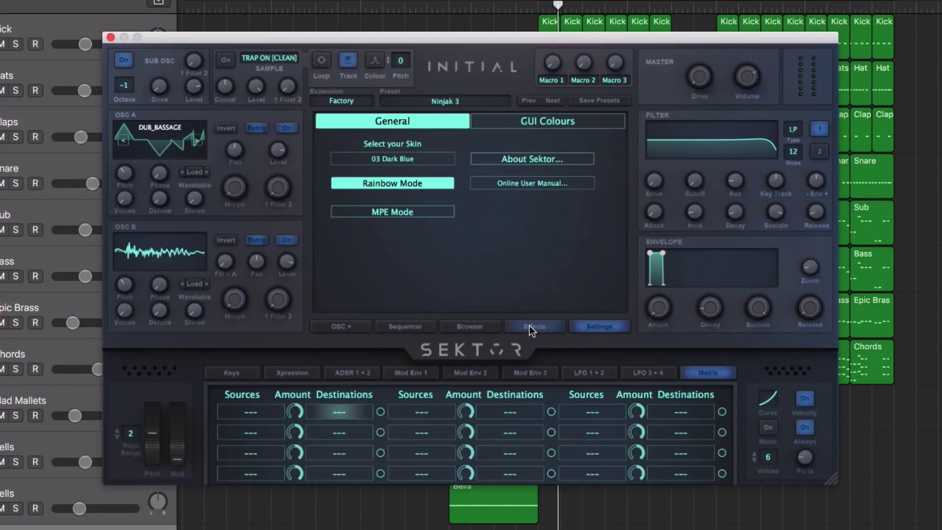
click(529, 325)
click(603, 326)
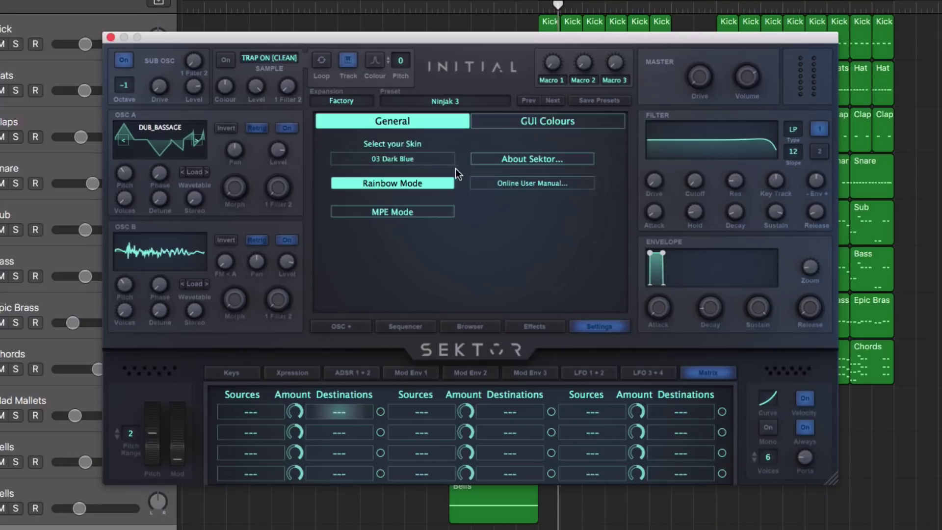
click(405, 159)
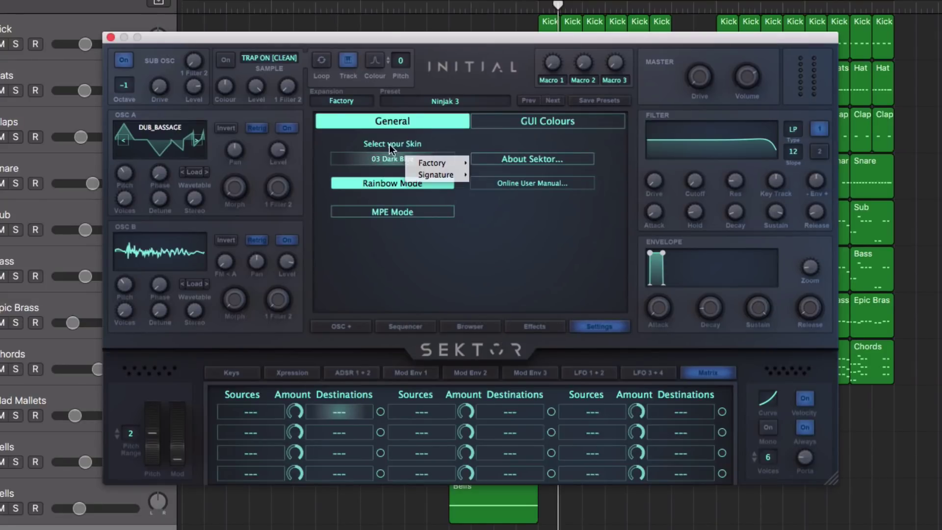
mouse_move(432, 163)
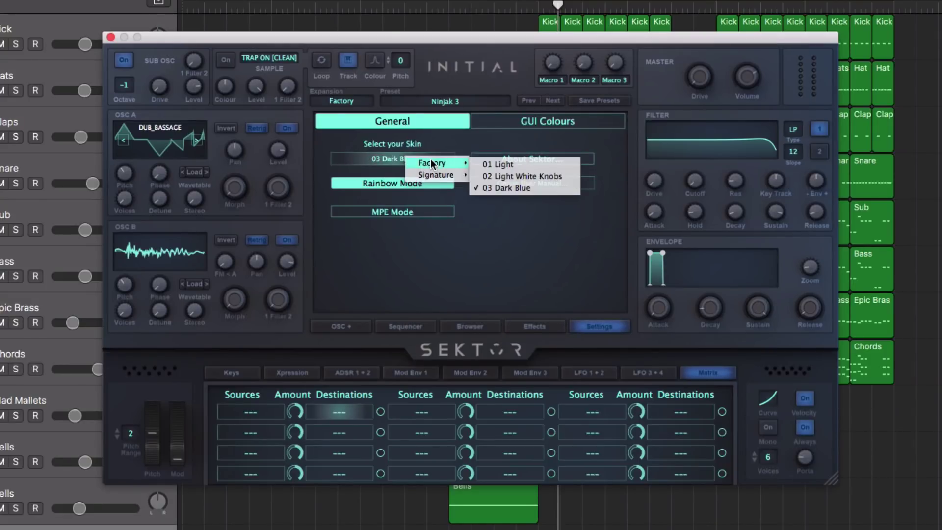
click(520, 162)
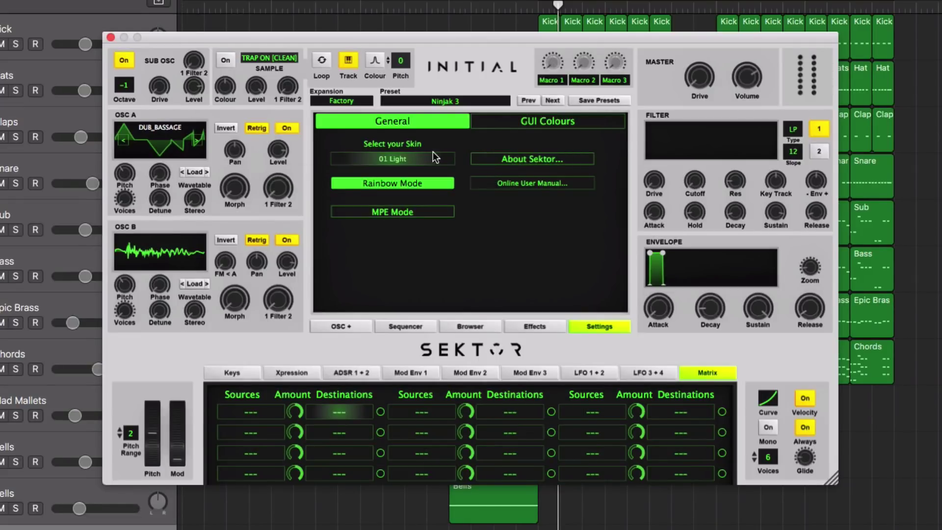
Change the synth's skin to Signature White.
click(403, 157)
mouse_move(432, 161)
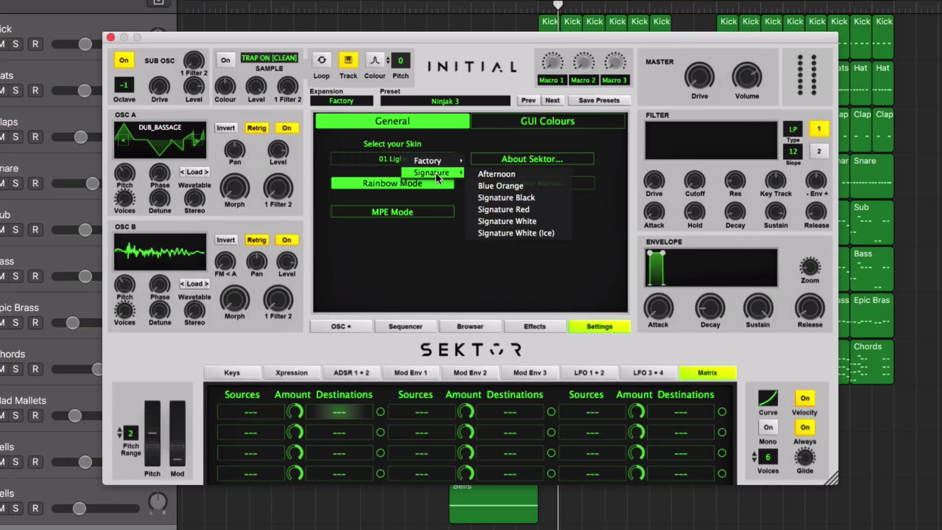
click(509, 216)
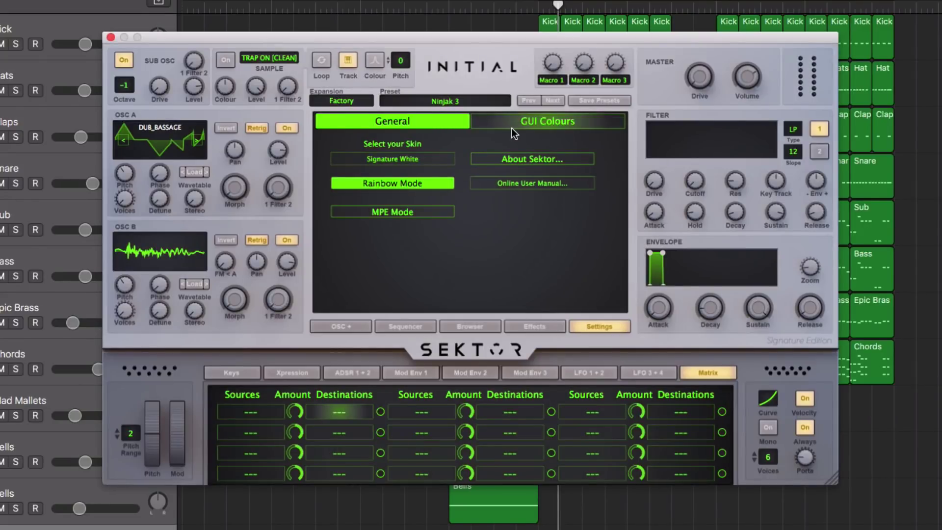
Set the Main Screen Colour to a more muted green in the GUI colour settings.
click(511, 126)
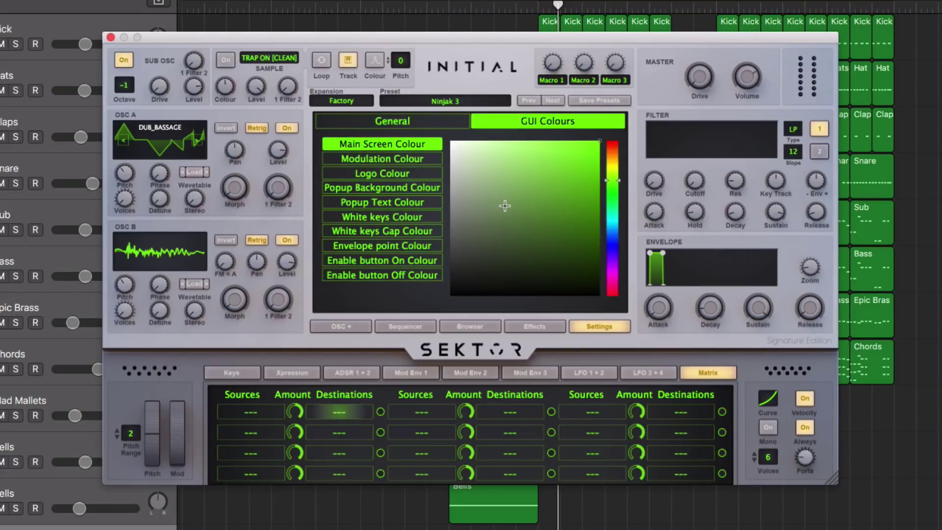
click(554, 179)
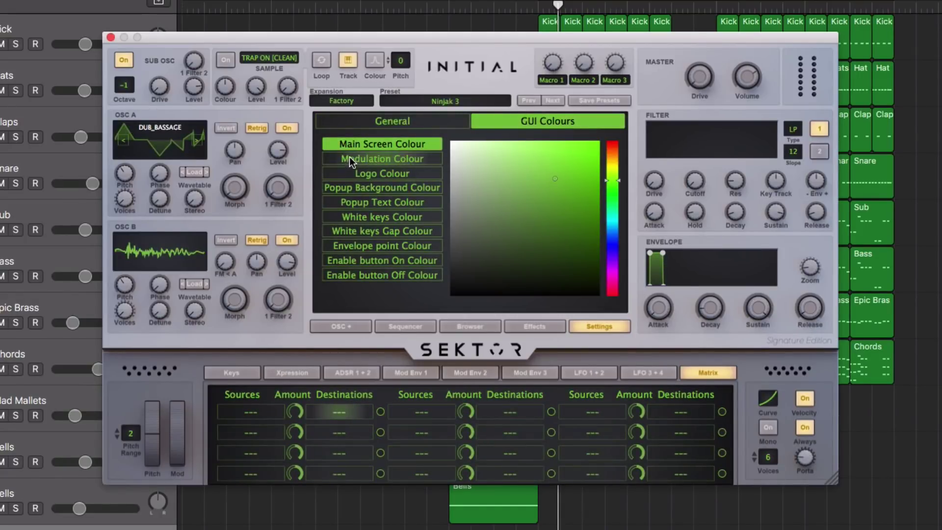
Display the on-screen keyboard and set the White keys Gap Colour to a dark red.
click(358, 230)
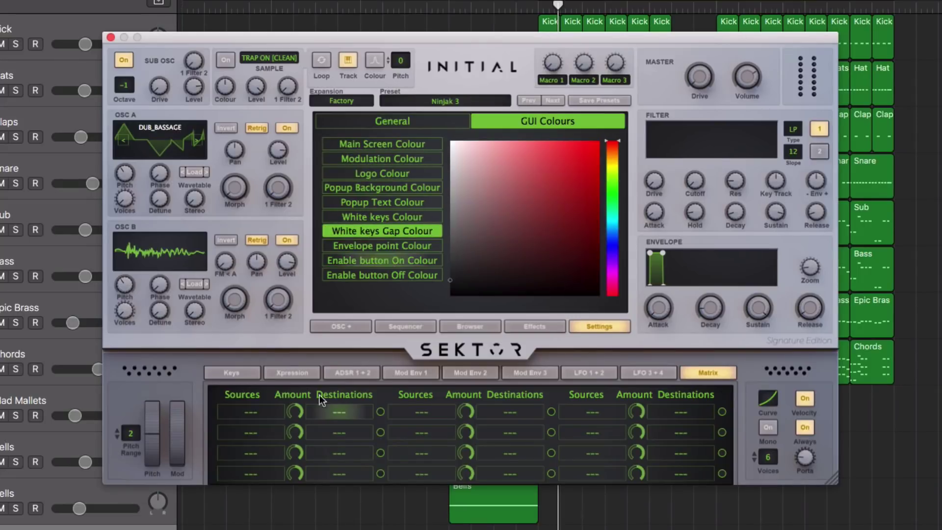
click(229, 373)
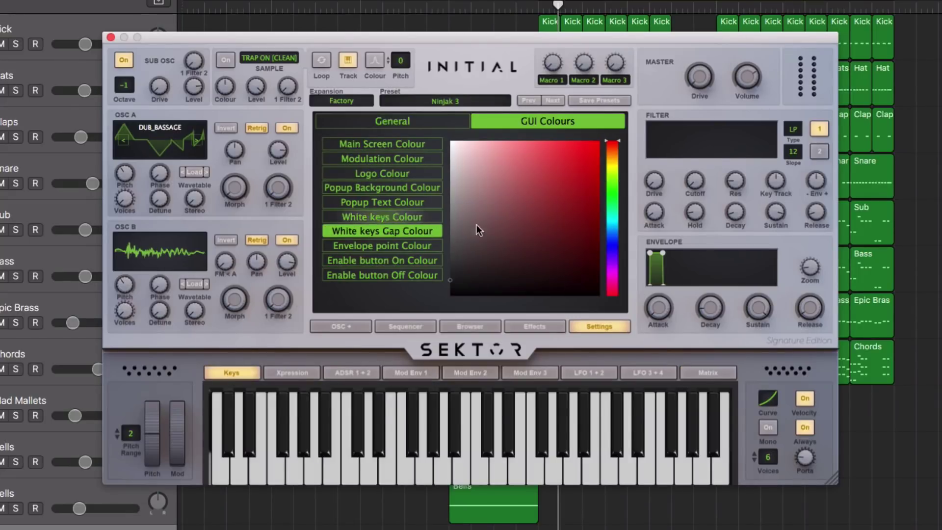
mouse_move(526, 225)
mouse_down()
mouse_move(511, 214)
mouse_move(539, 277)
mouse_up()
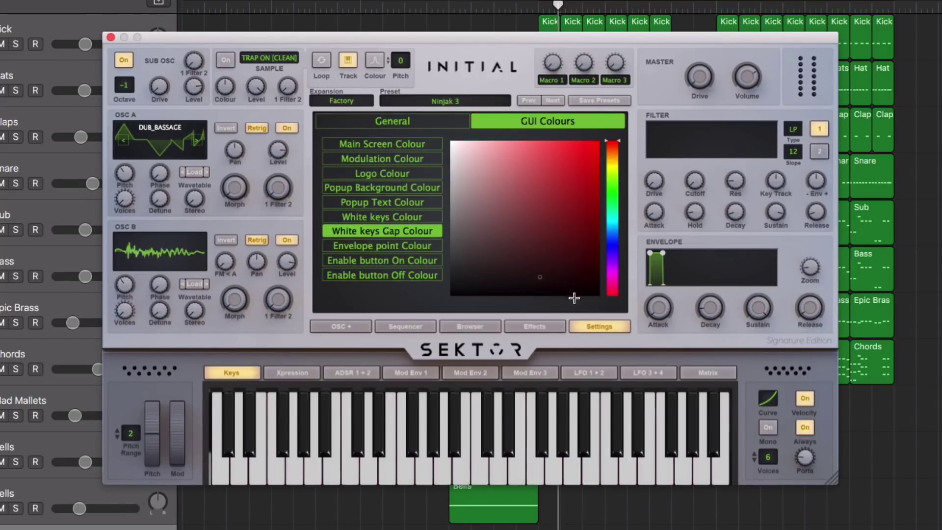
Set the White keys Colour to near-black and the White keys Gap Colour to a pale pink.
click(386, 242)
click(381, 216)
drag(522, 247, 591, 297)
click(341, 231)
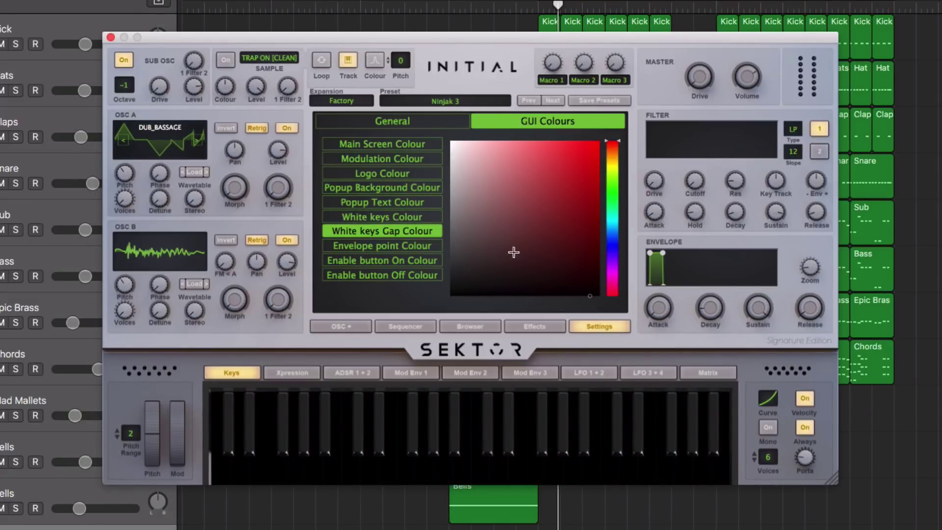
drag(537, 228, 468, 154)
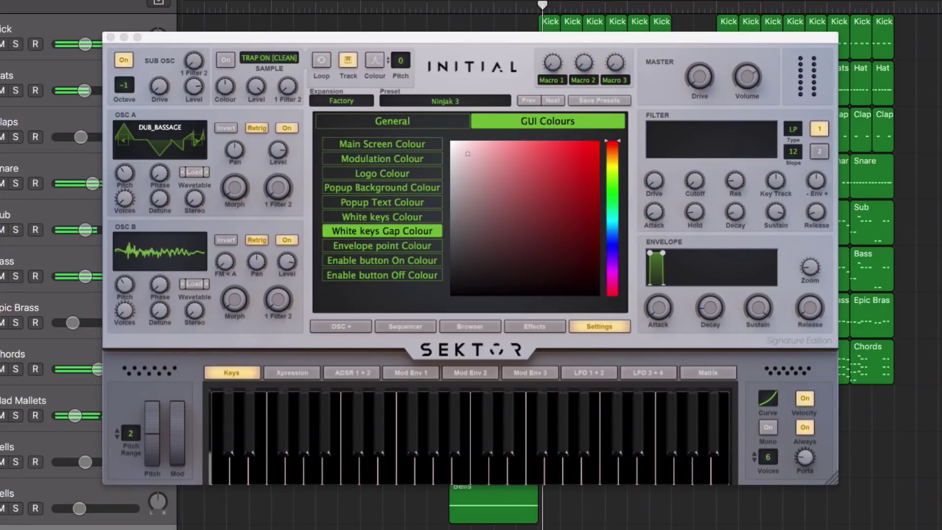